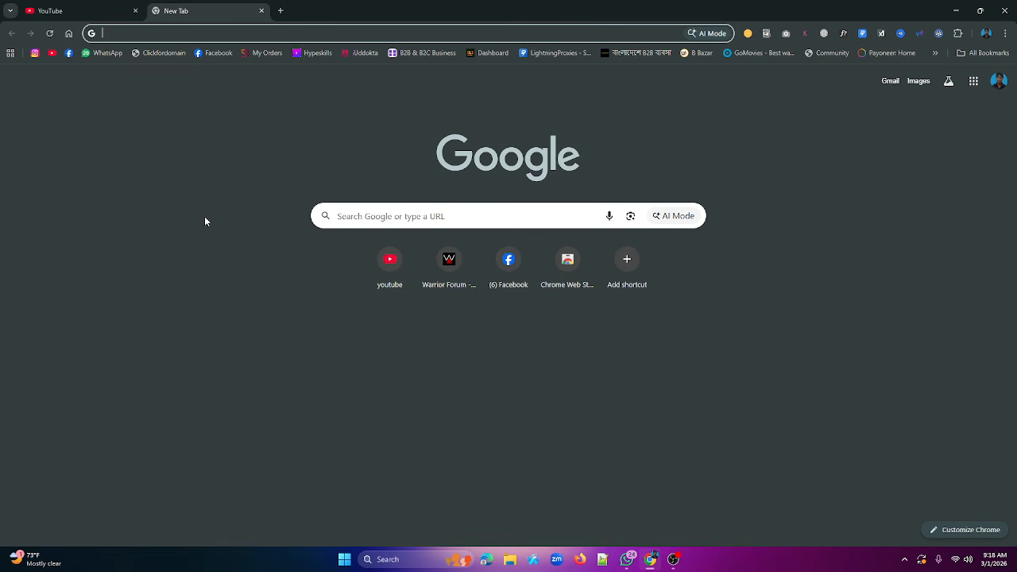
- Open ChatGPT and submit the prompt "আমাকে সুন্দর ও শিক্ষনীয় একটি ইসলামিক গল্পের টাইটেল সহ রেডি গল্প (5 মিনিটের) তৈরি করে দাও"
type("cha")
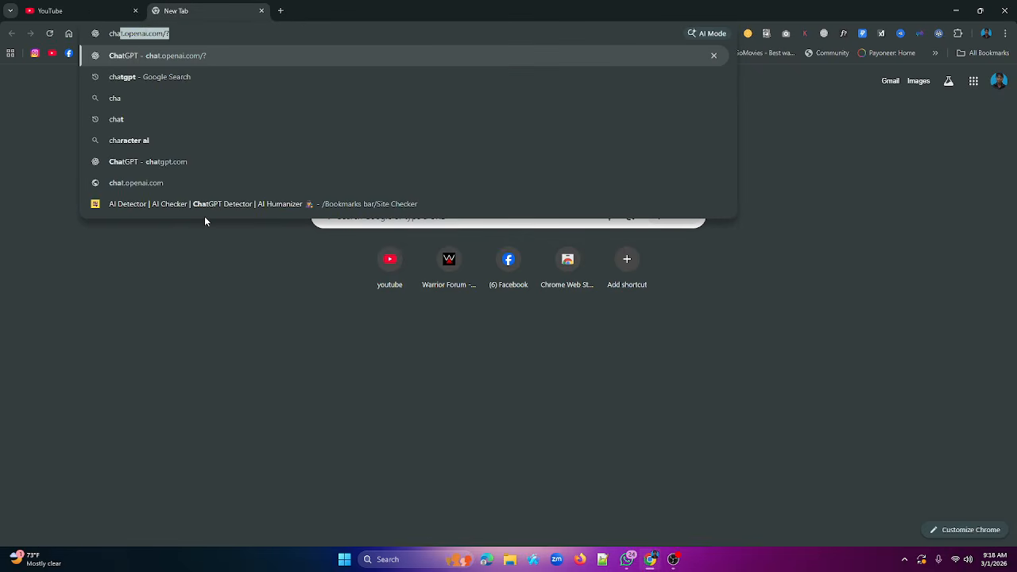
key("Return")
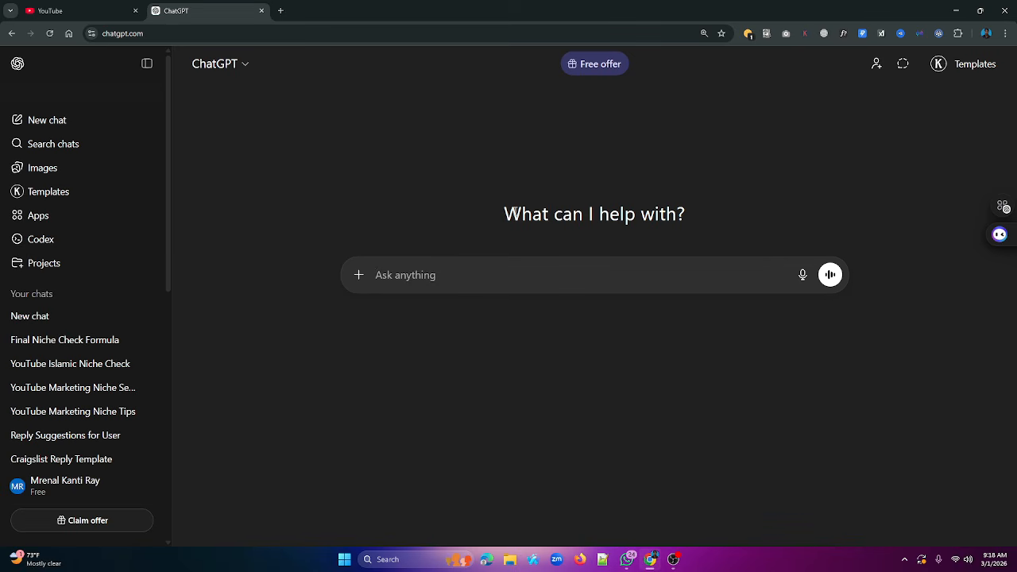
left_click(403, 274)
type("আমাকে সুন্দর ও শিক্ষনীয় একটি ইসলামিক গল্পের টাইটেল সহ রেডি গল্প (5 মিনিটের) তৈরি করে দাও")
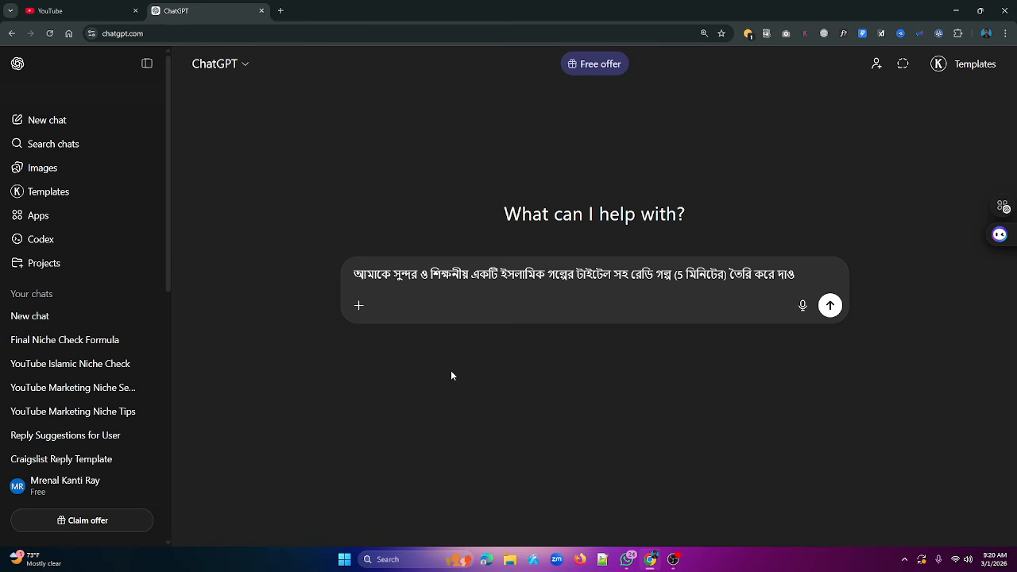
left_click(829, 307)
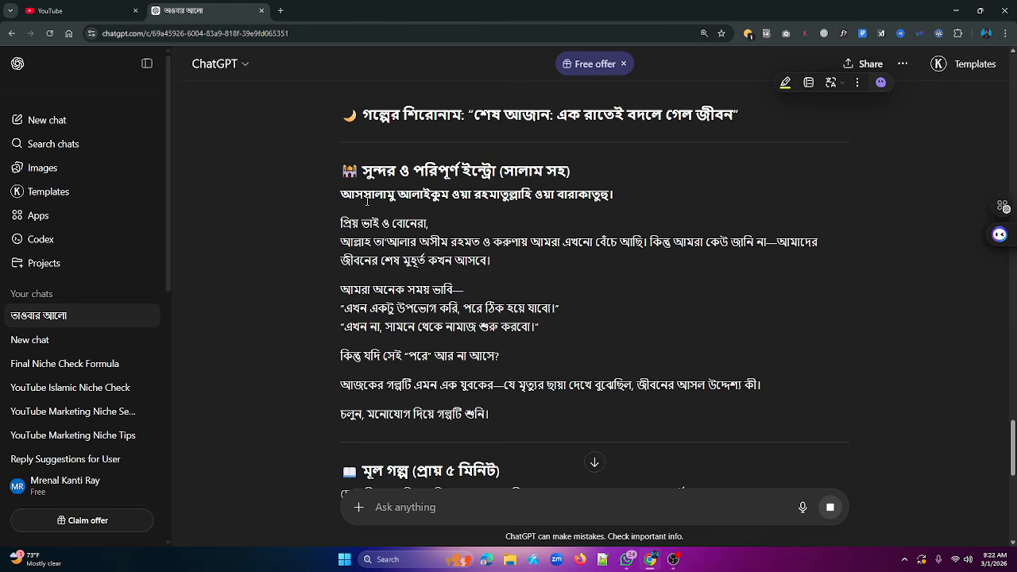
- Review the generated story "শেষ আজান: এক রাতেই বদলে গেল জীবন", including its intro greeting, main story and ending
double_click(343, 194)
left_click_drag(395, 195, 613, 196)
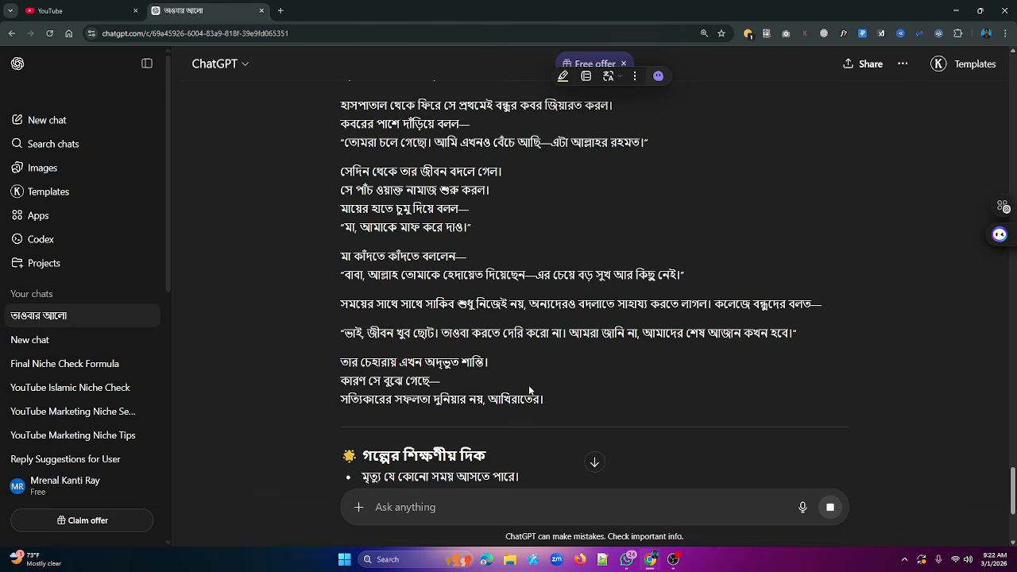
left_click_drag(547, 402, 337, 247)
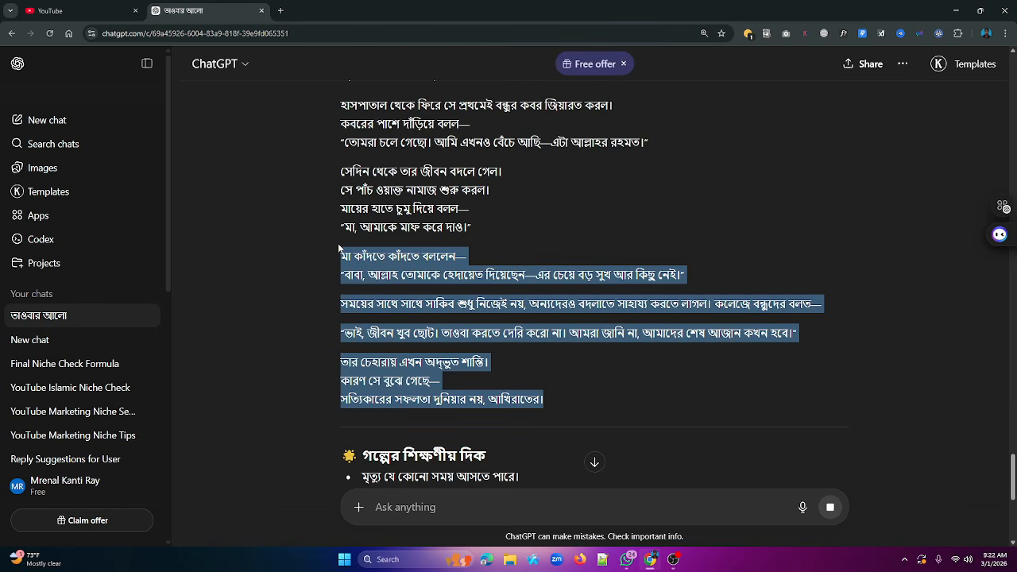
scroll(409, 289, "up", 2)
scroll(409, 288, "up", 1)
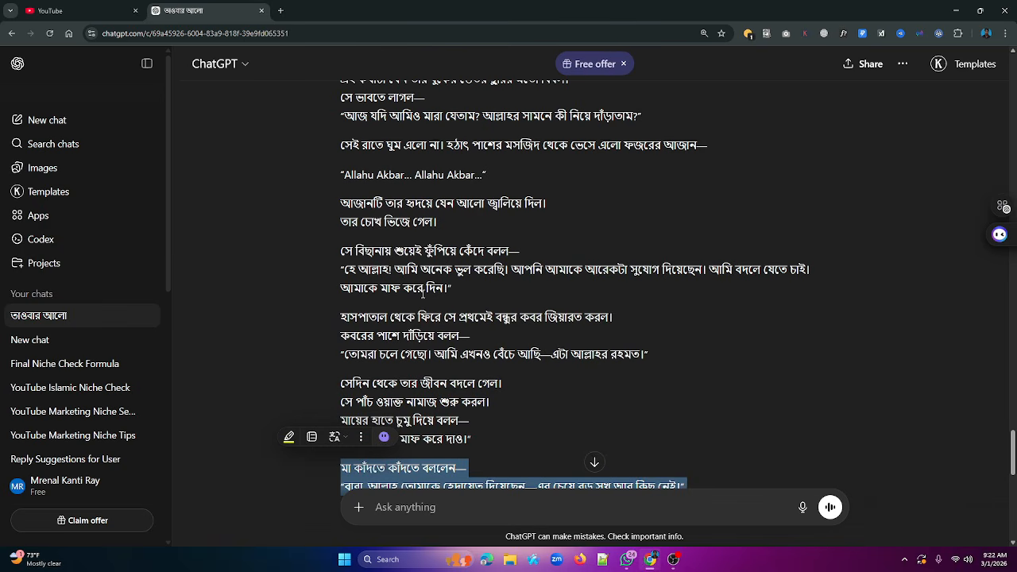
scroll(420, 302, "down", 6)
scroll(421, 284, "up", 7)
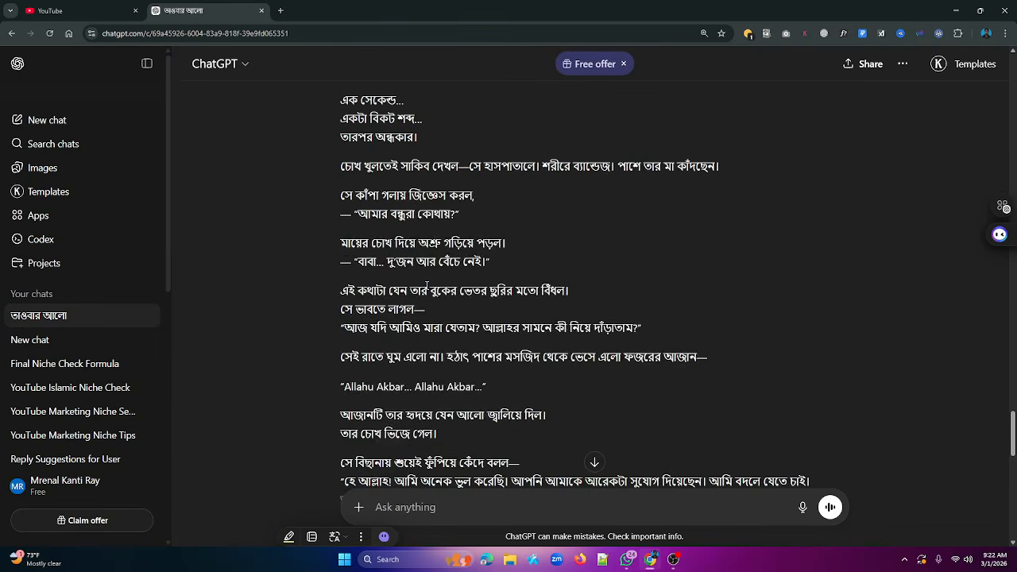
scroll(427, 286, "up", 3)
scroll(425, 287, "up", 1)
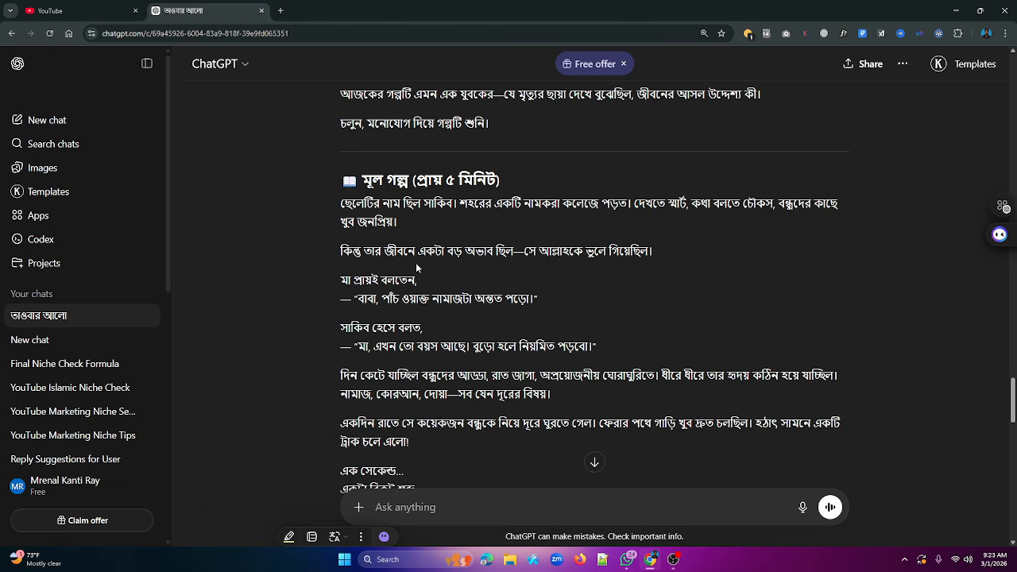
scroll(423, 278, "up", 1)
scroll(401, 229, "up", 3)
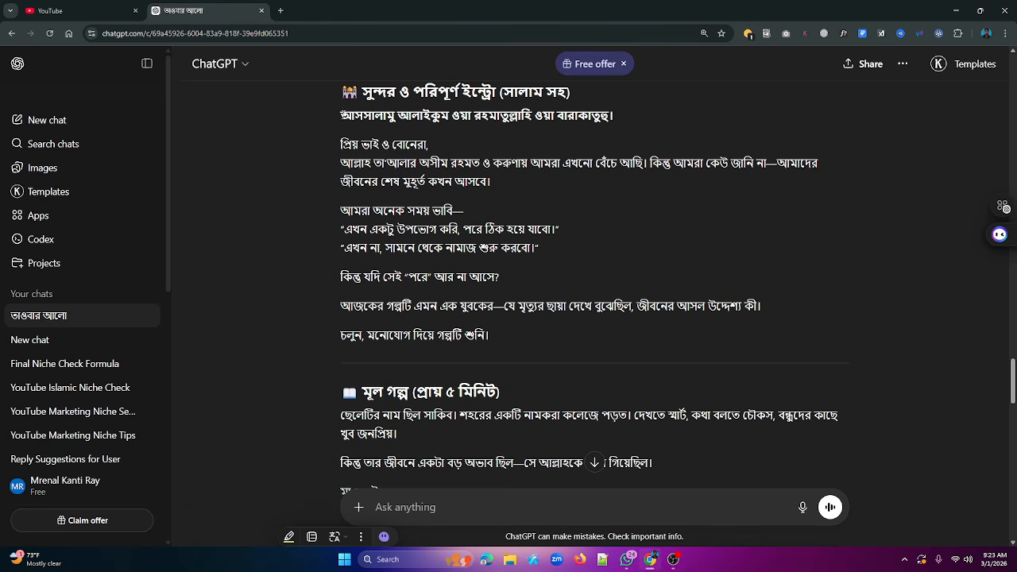
- Select the story text from the opening salam through the closing salam of the outro and copy it
left_click_drag(342, 114, 597, 363)
scroll(517, 291, "down", 3)
scroll(547, 280, "down", 2)
right_click(443, 223)
left_click(457, 232)
- Open Google AI Studio in a new browser tab
left_click(279, 10)
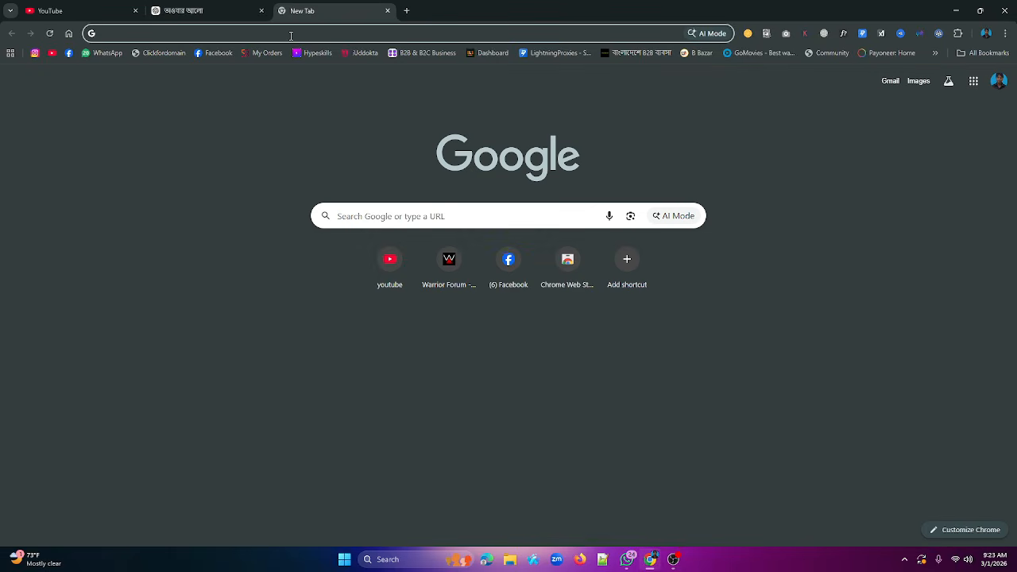
type("y")
key("BackSpace")
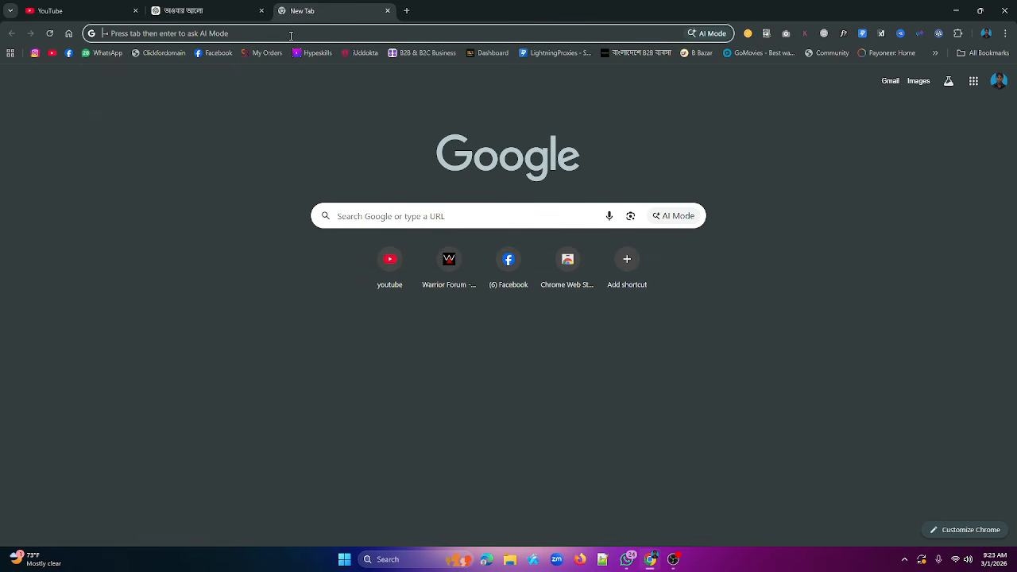
type("gi")
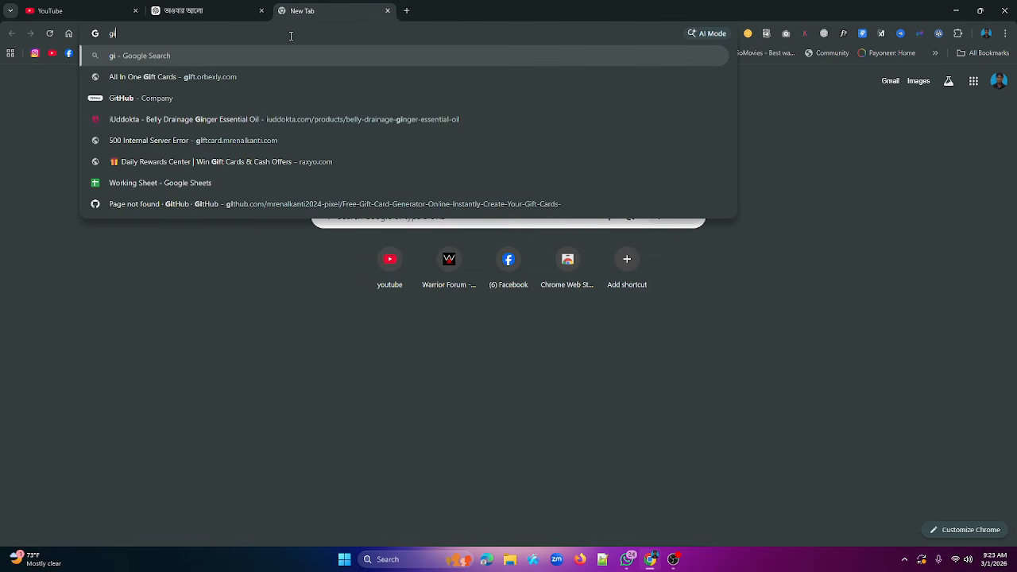
key("BackSpace")
type("oogle a")
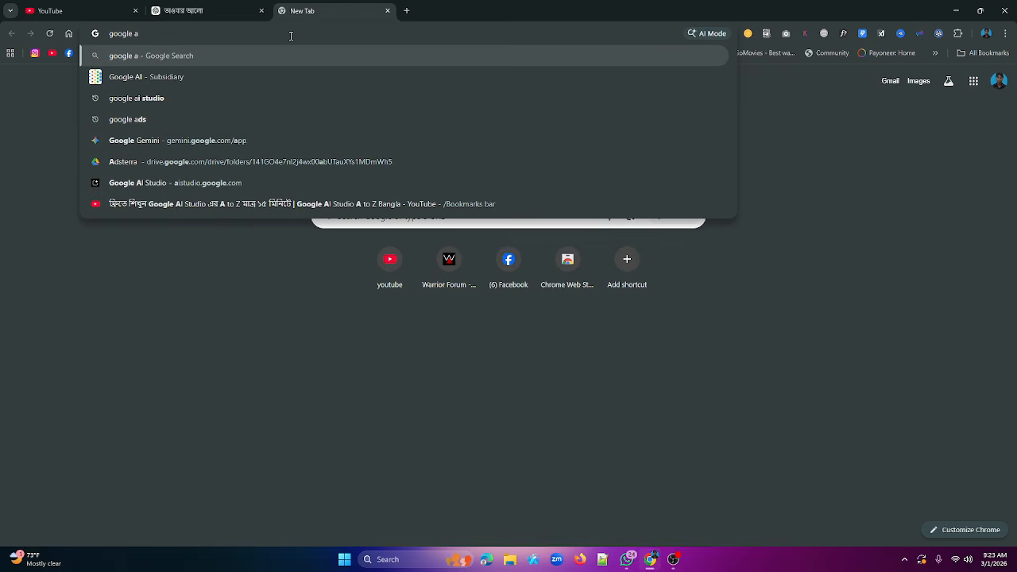
left_click(181, 97)
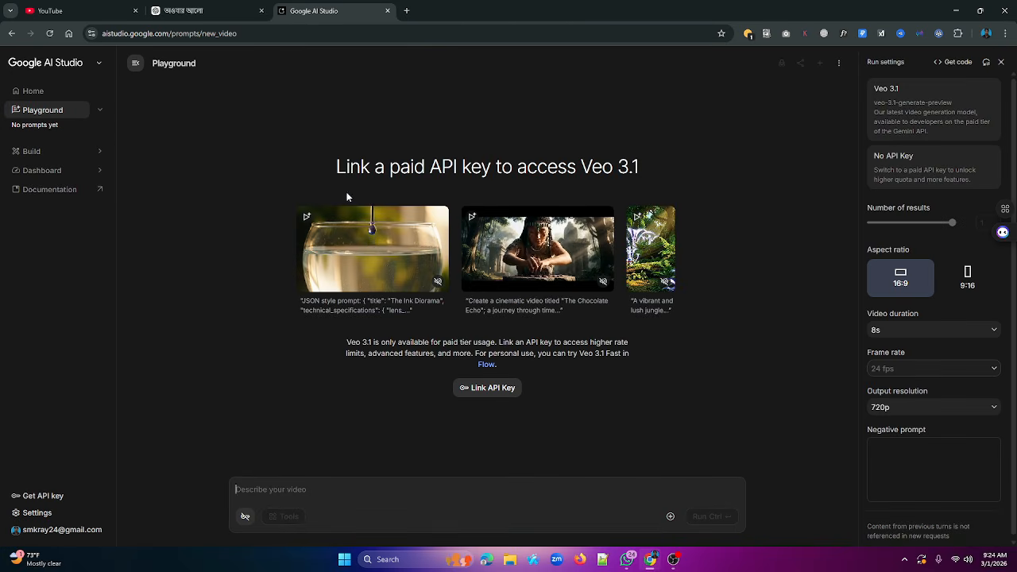
- Open Gemini 2.5 Flash Preview TTS from the playground's text-to-speech models and set the mode to single-speaker audio
left_click(43, 113)
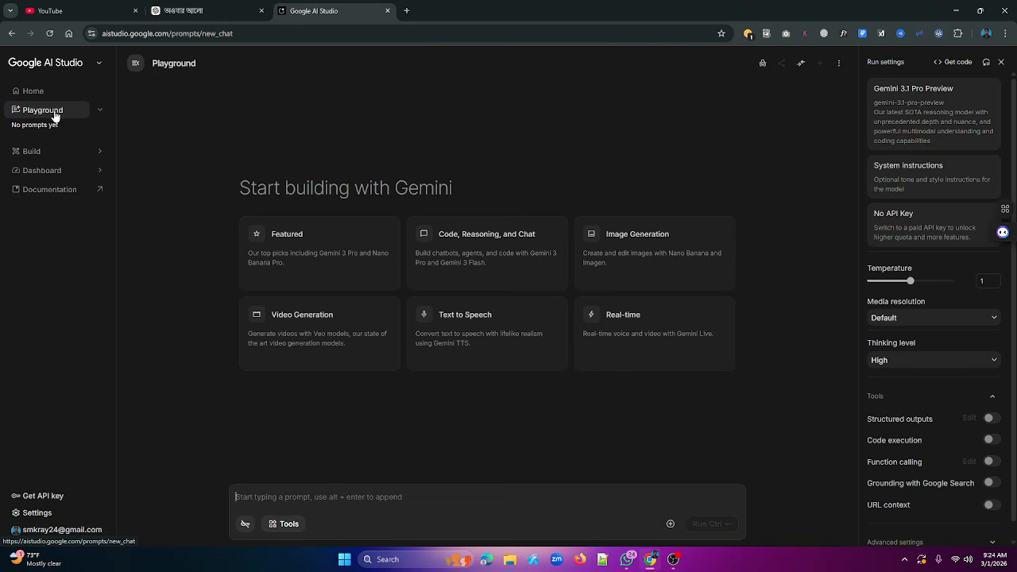
left_click(480, 335)
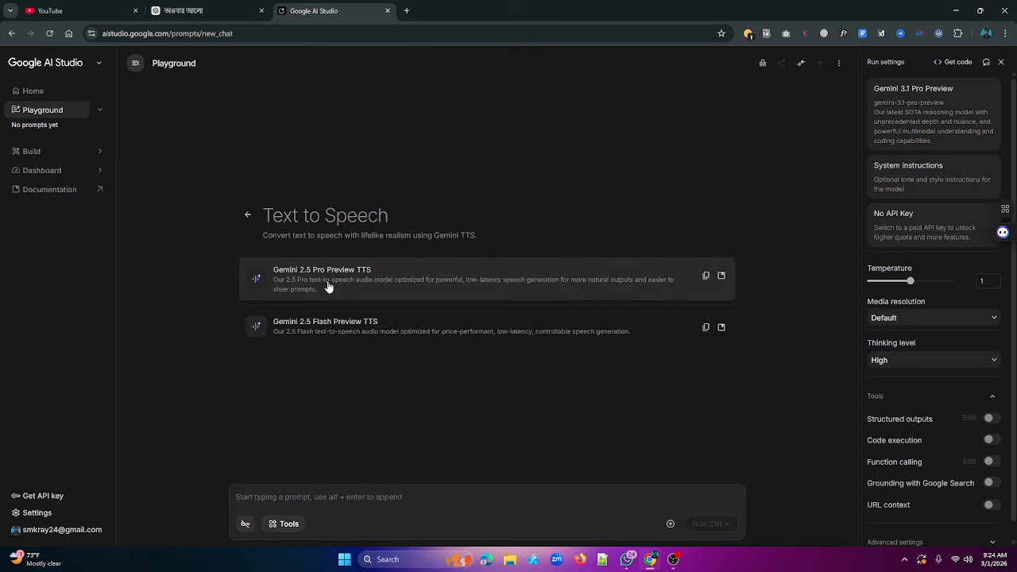
left_click(322, 328)
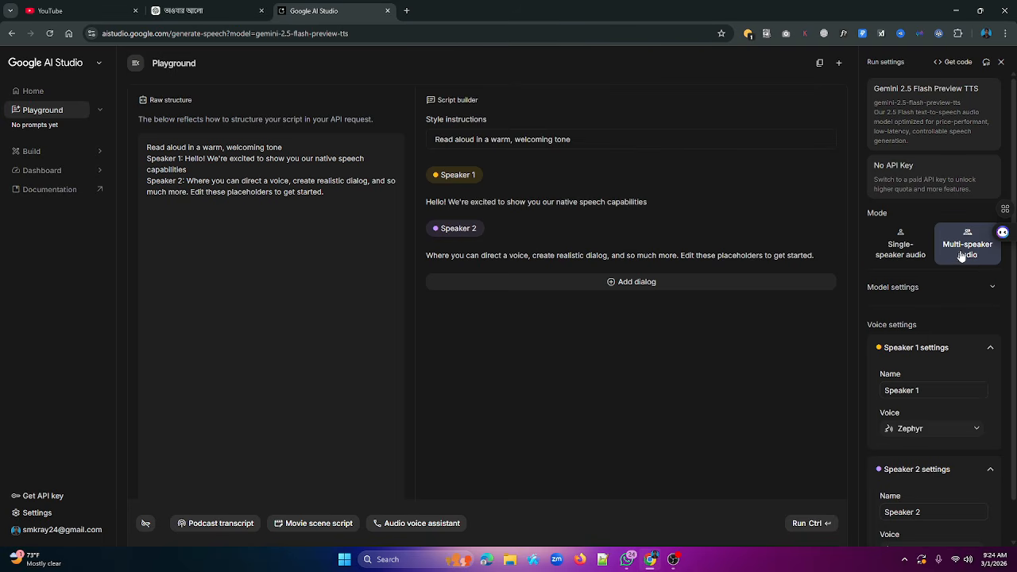
left_click(895, 251)
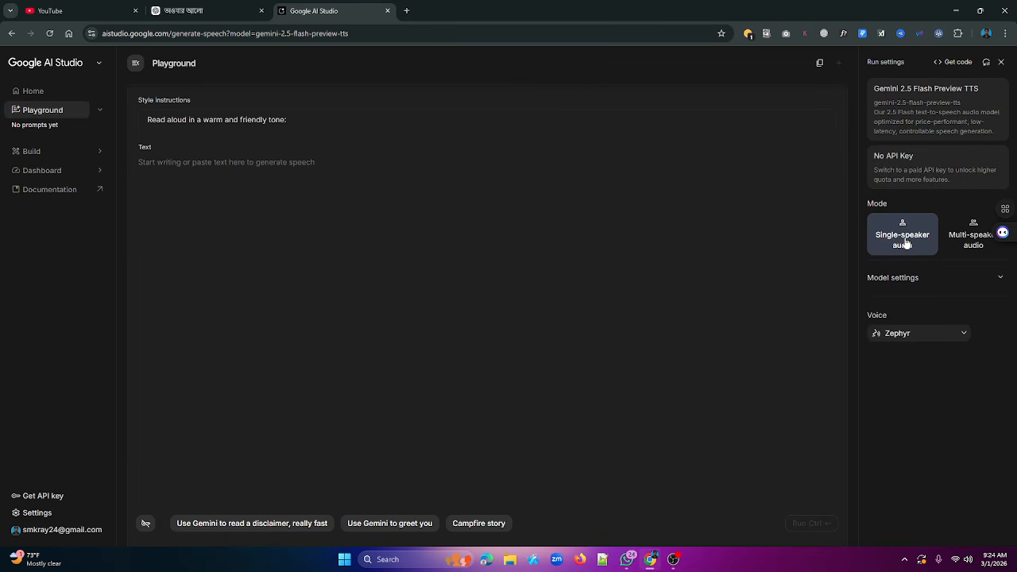
- Preview the Puck, Charon, Kore, Fenrir and Leda voices and choose Leda for the speech
left_click(896, 334)
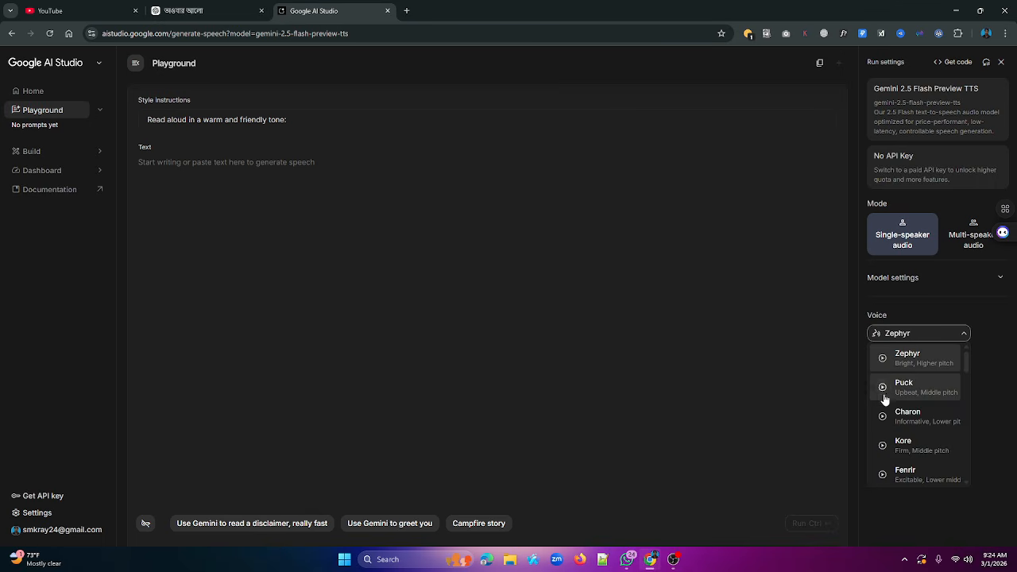
left_click(883, 390)
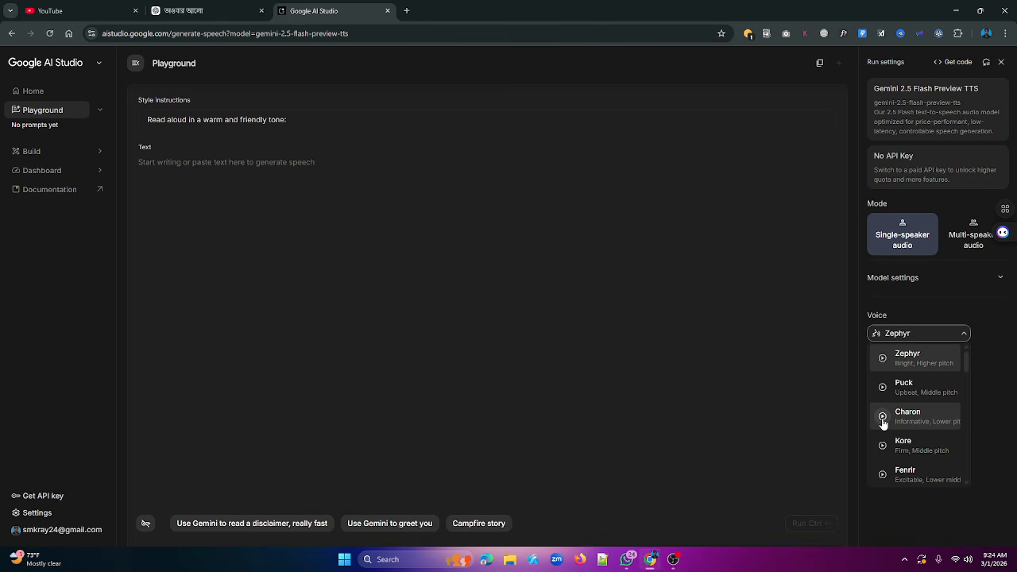
left_click(881, 419)
left_click(882, 444)
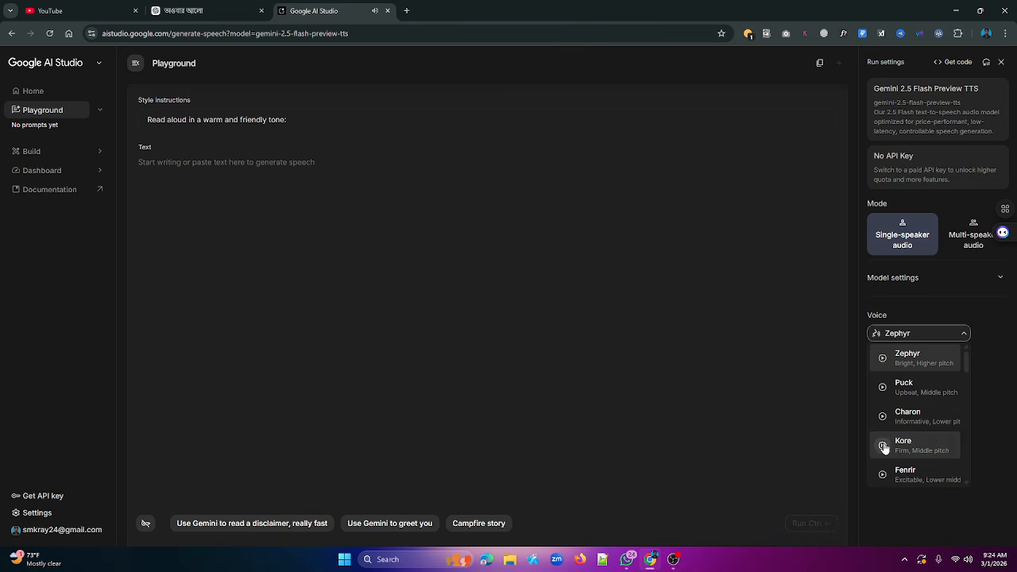
scroll(911, 430, "down", 2)
left_click(882, 420)
left_click(919, 456)
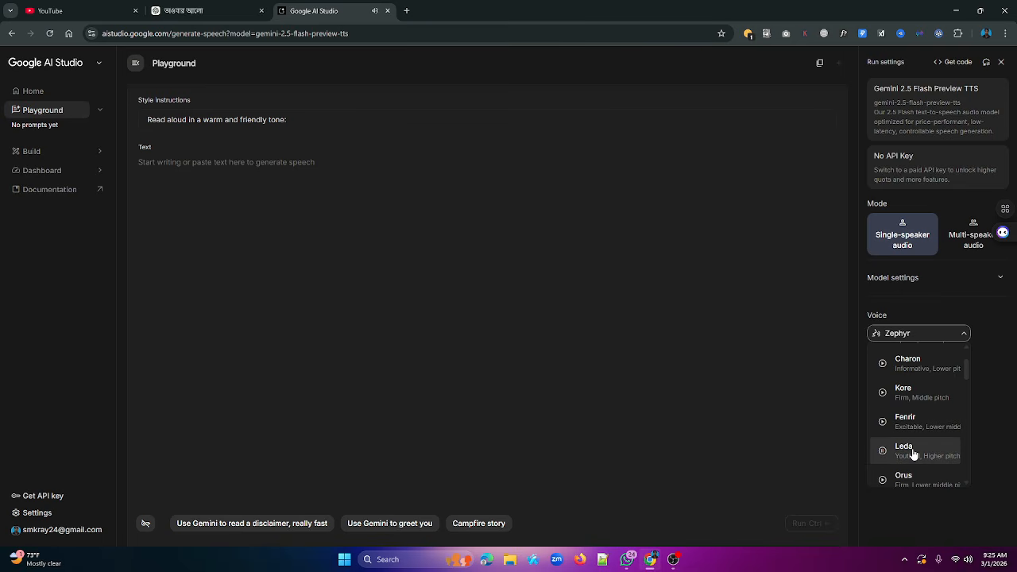
left_click(915, 455)
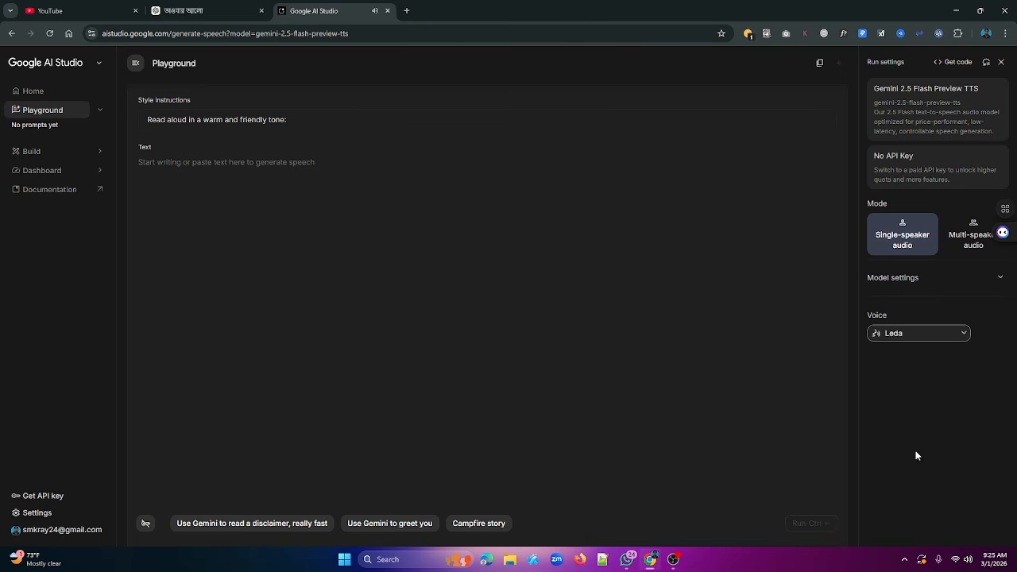
- Expand the model settings and set the temperature to 0.75
left_click(891, 283)
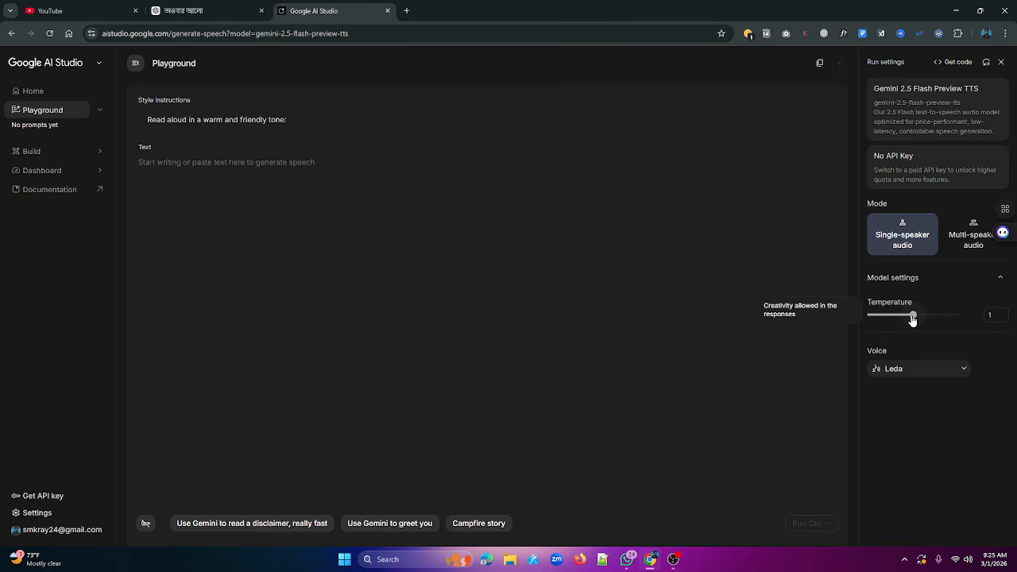
left_click_drag(912, 319, 903, 320)
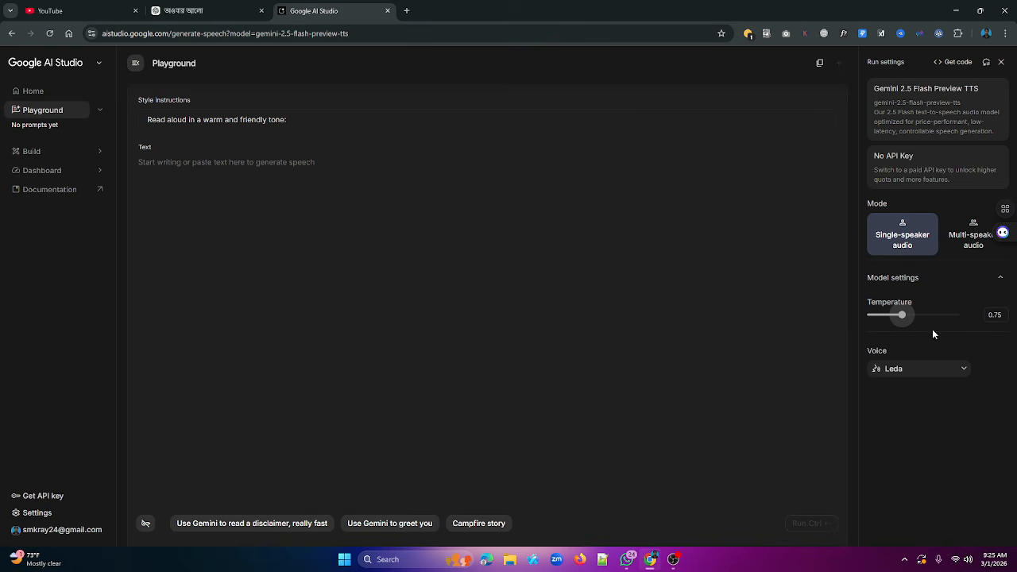
left_click(933, 331)
- Copy the selected story again from the ChatGPT reply and paste it as the speech text in Google AI Studio
left_click(229, 12)
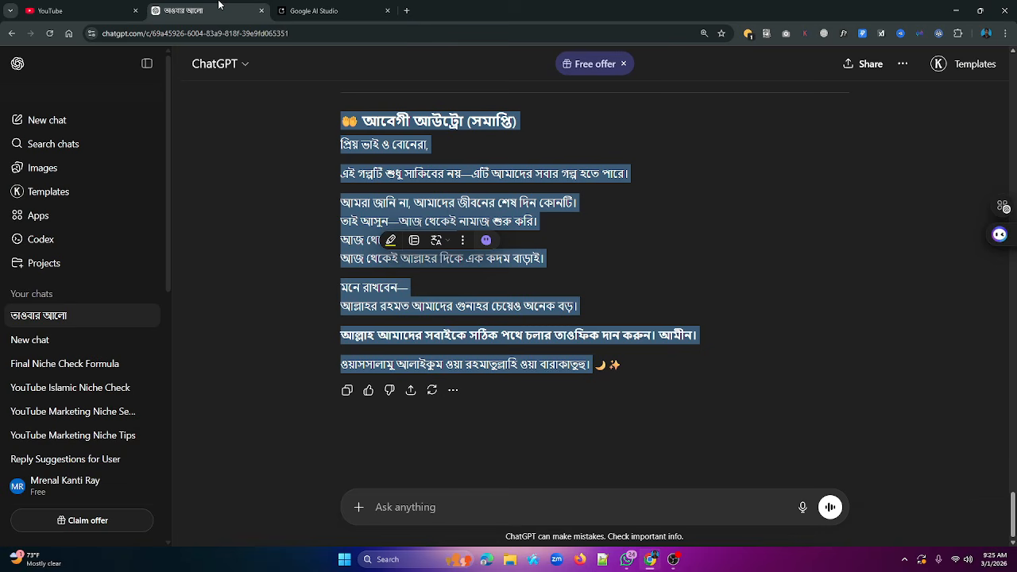
right_click(367, 216)
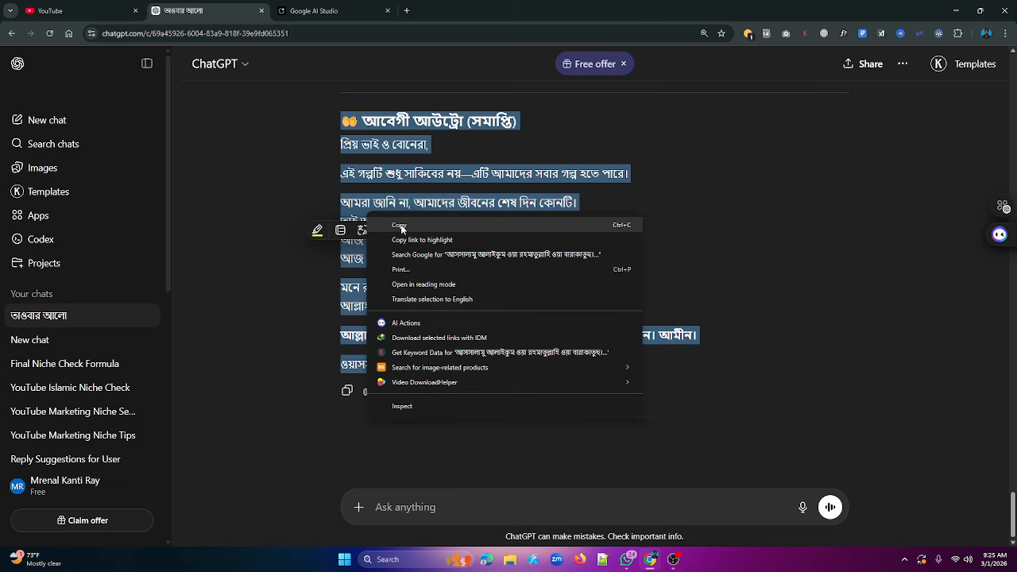
left_click(408, 226)
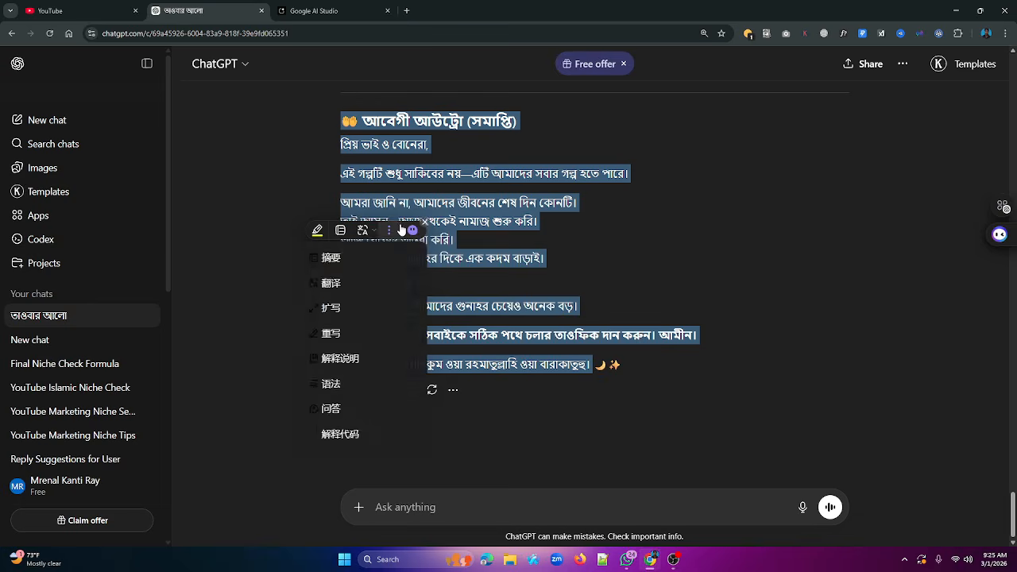
left_click(317, 11)
left_click(166, 160)
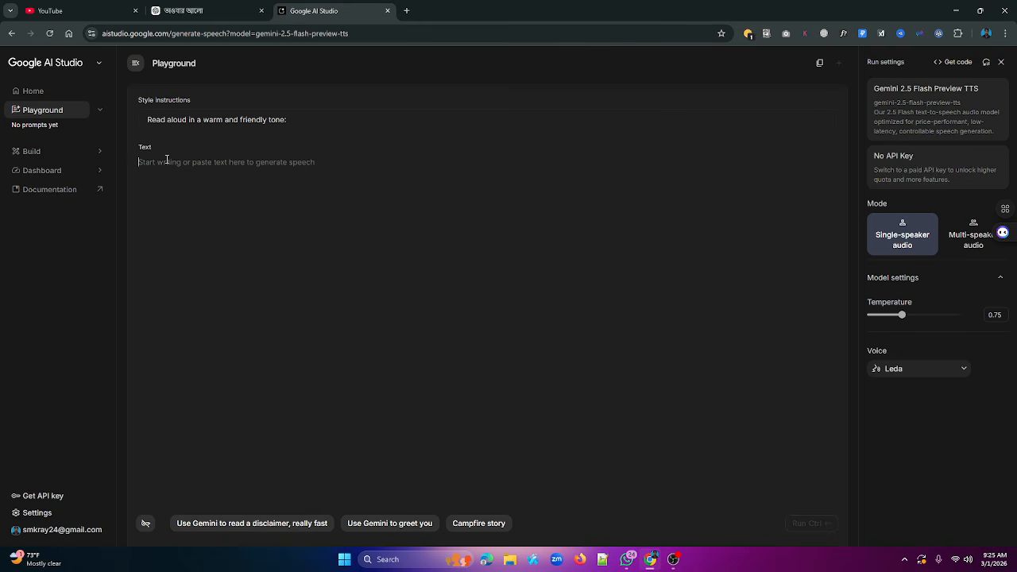
key("ctrl+v")
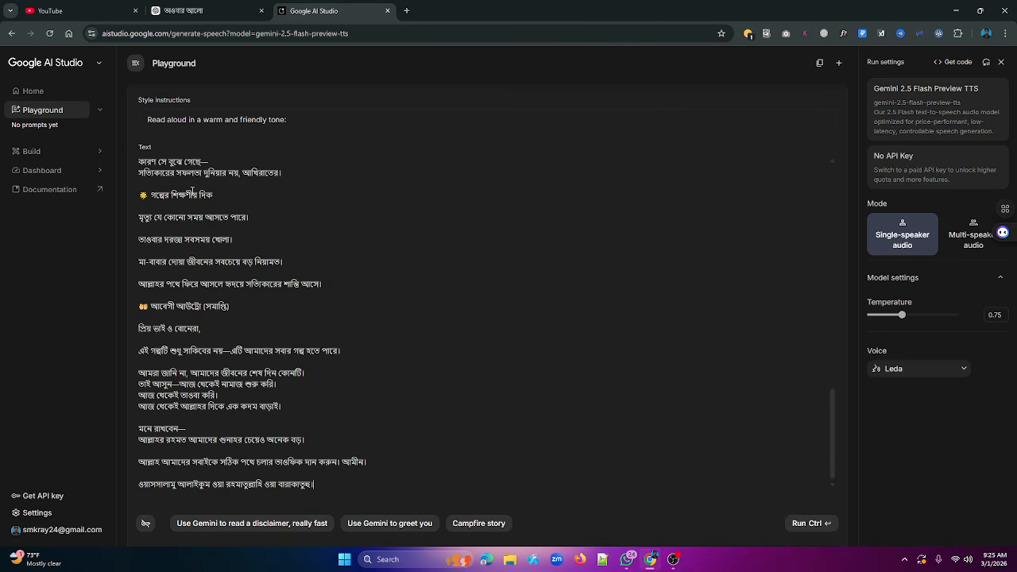
- Delete the section headings "মূল গল্প (প্রায় ৫ মিনিট)" and "গল্পের শিক্ষণীয় দিক" from the pasted speech text
scroll(215, 239, "up", 12)
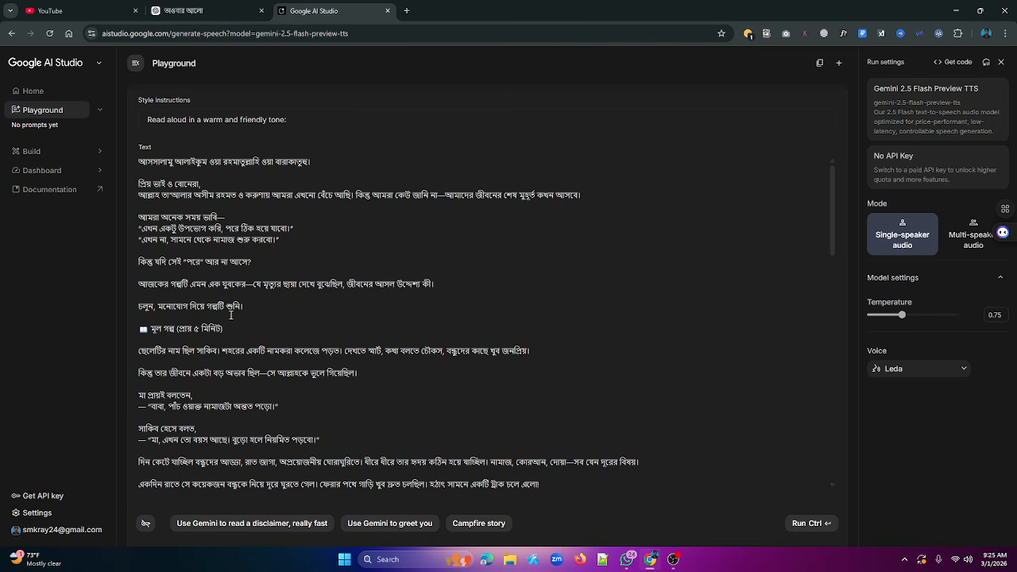
left_click_drag(226, 327, 147, 333)
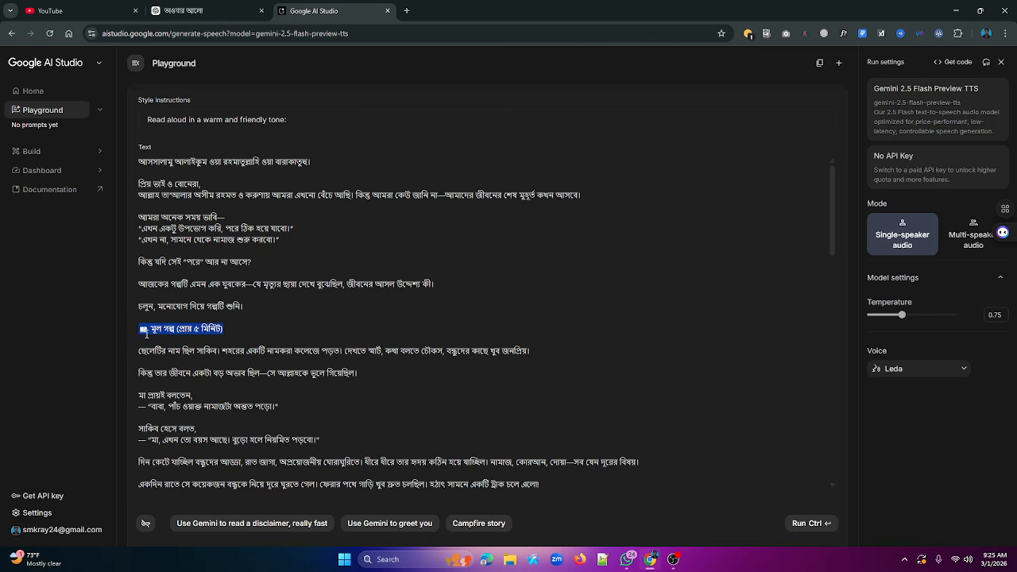
left_click(146, 334)
scroll(212, 322, "down", 5)
scroll(208, 314, "down", 6)
scroll(209, 315, "down", 3)
left_click_drag(219, 436, 138, 436)
key("BackSpace")
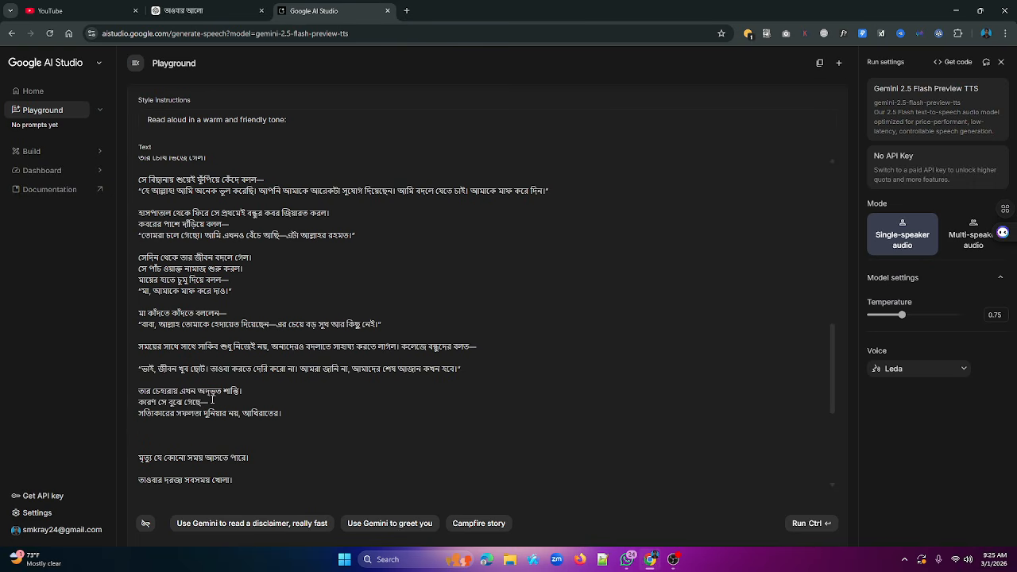
- Delete the outro heading "আবেগী আউট্রো (সমাপ্তি)" from the pasted speech text
scroll(212, 399, "down", 4)
left_click_drag(230, 389, 132, 391)
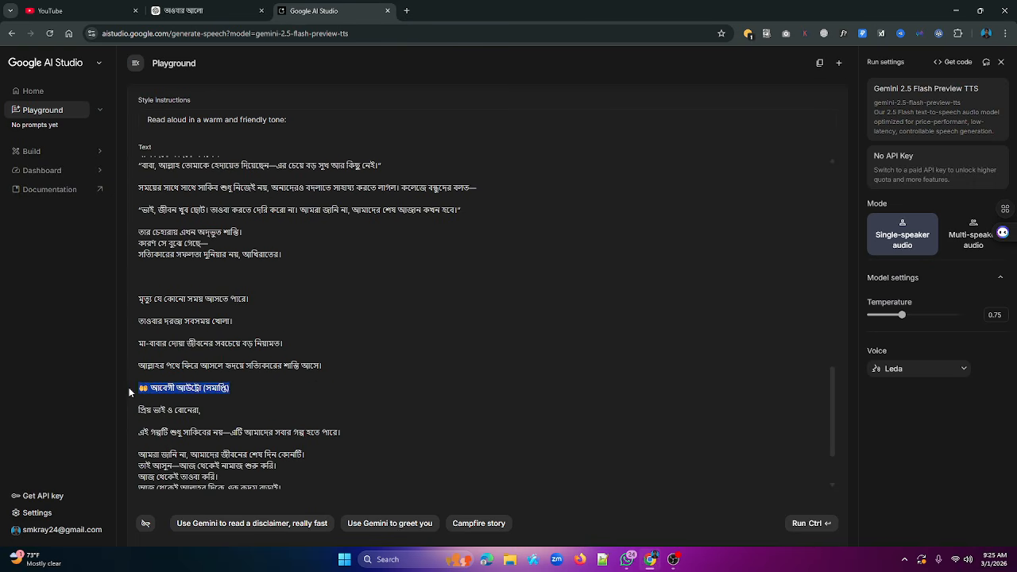
key("BackSpace")
scroll(264, 404, "down", 2)
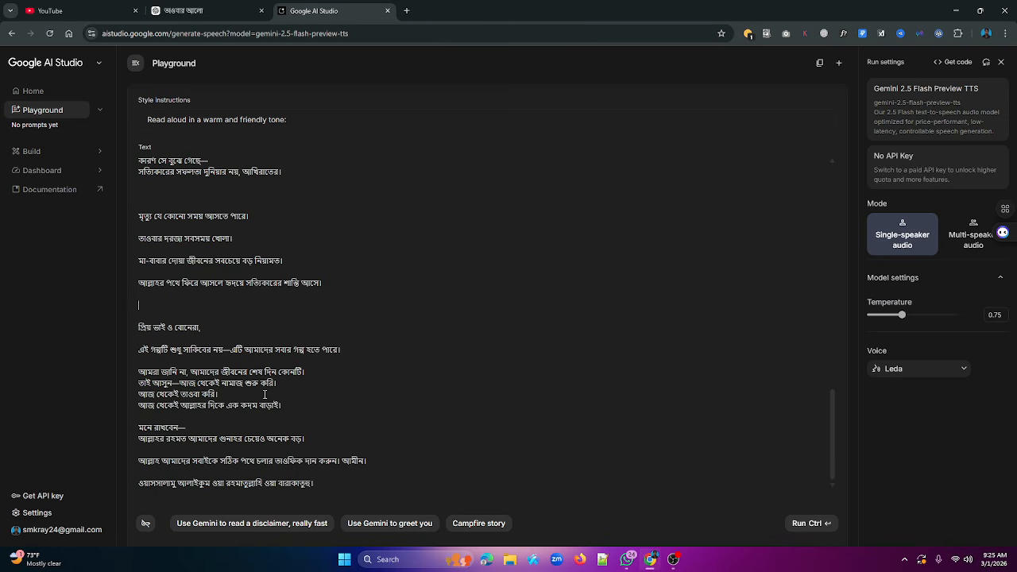
- Check the cleaned story text for remaining headings and run the speech generation
scroll(278, 383, "up", 6)
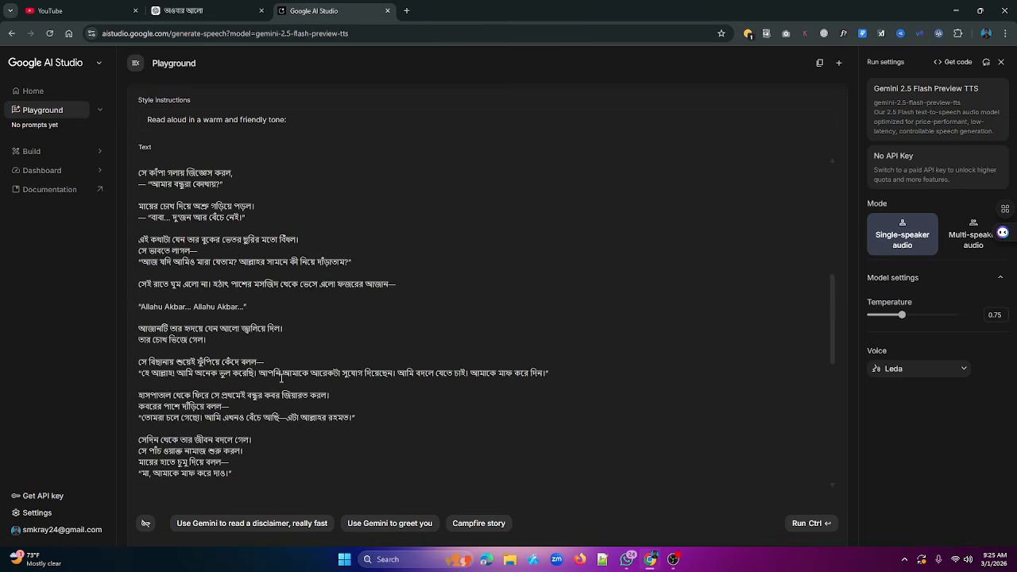
scroll(292, 369, "up", 2)
scroll(291, 370, "down", 8)
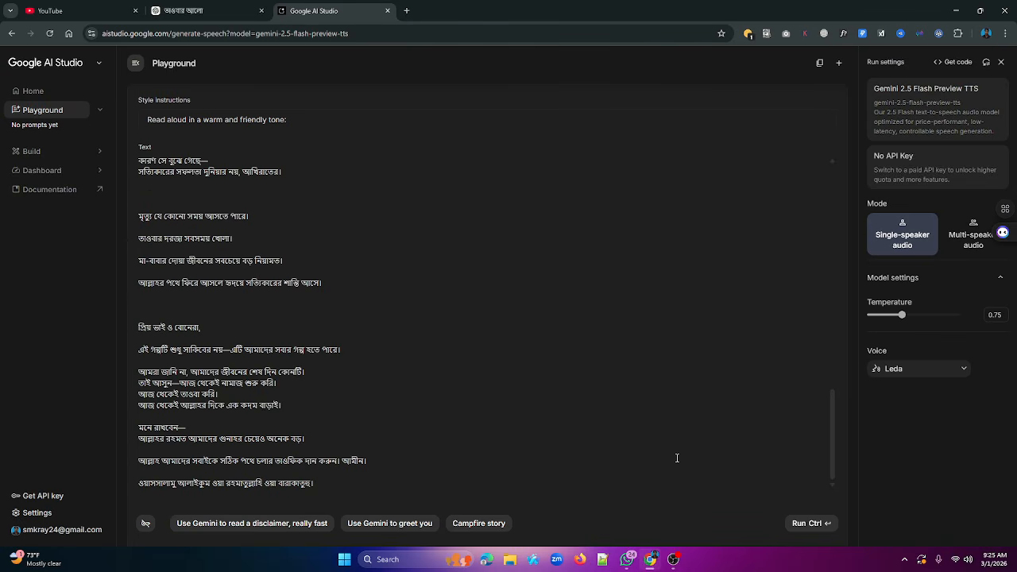
left_click(804, 523)
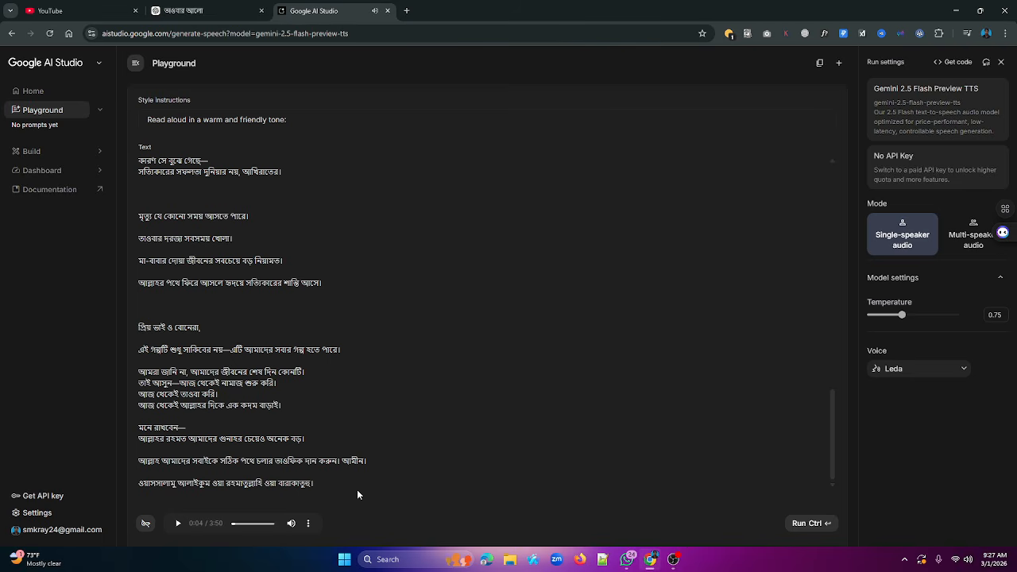
- Play part of the generated speech, pause it, and download the audio file
left_click(235, 524)
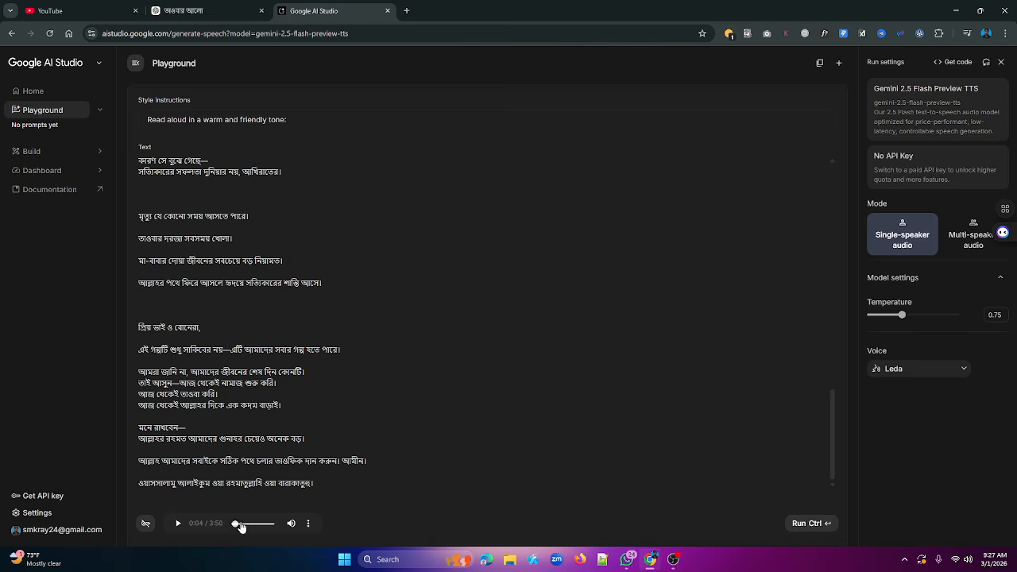
left_click(178, 527)
left_click(308, 522)
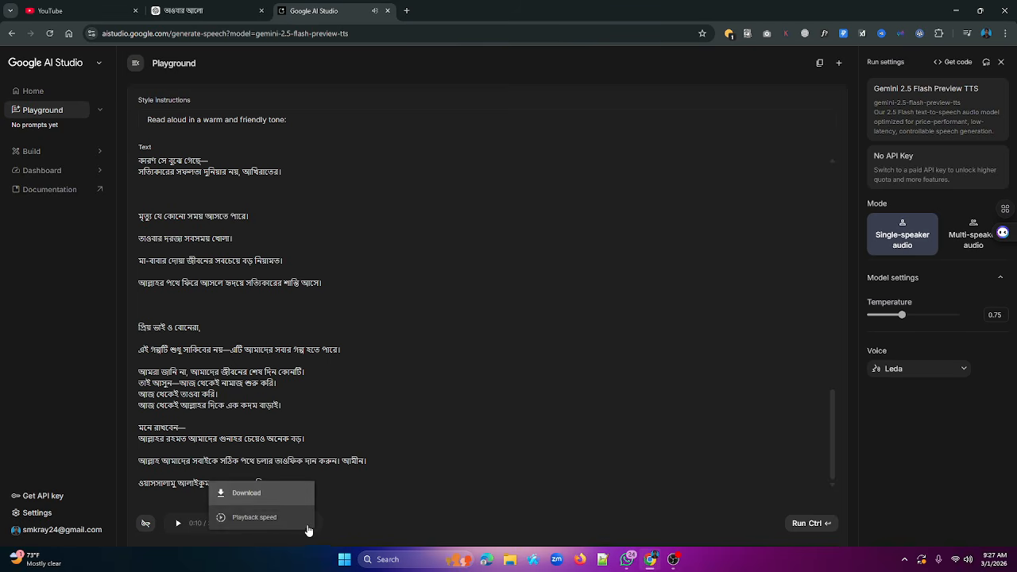
left_click(250, 494)
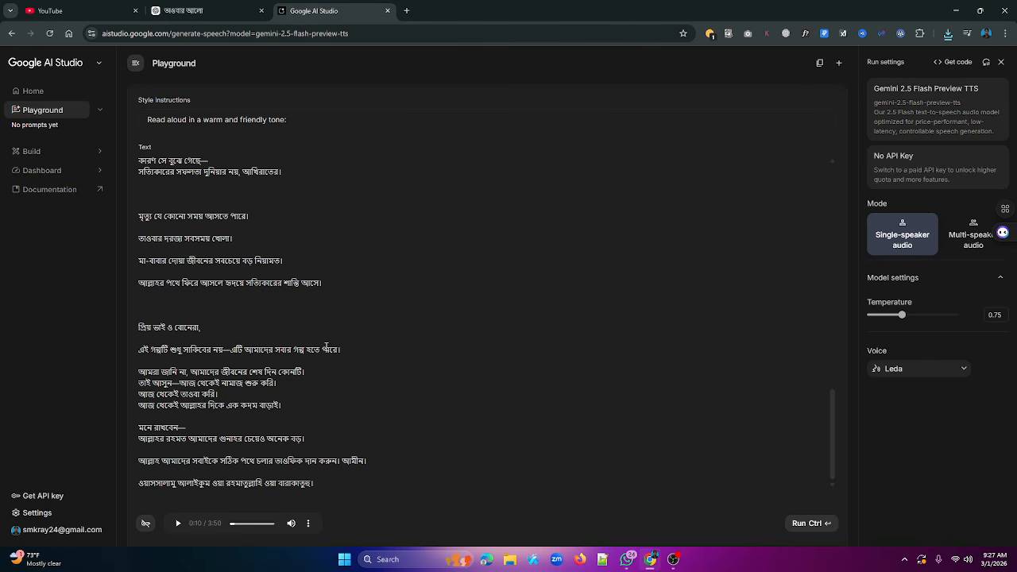
scroll(316, 343, "up", 2)
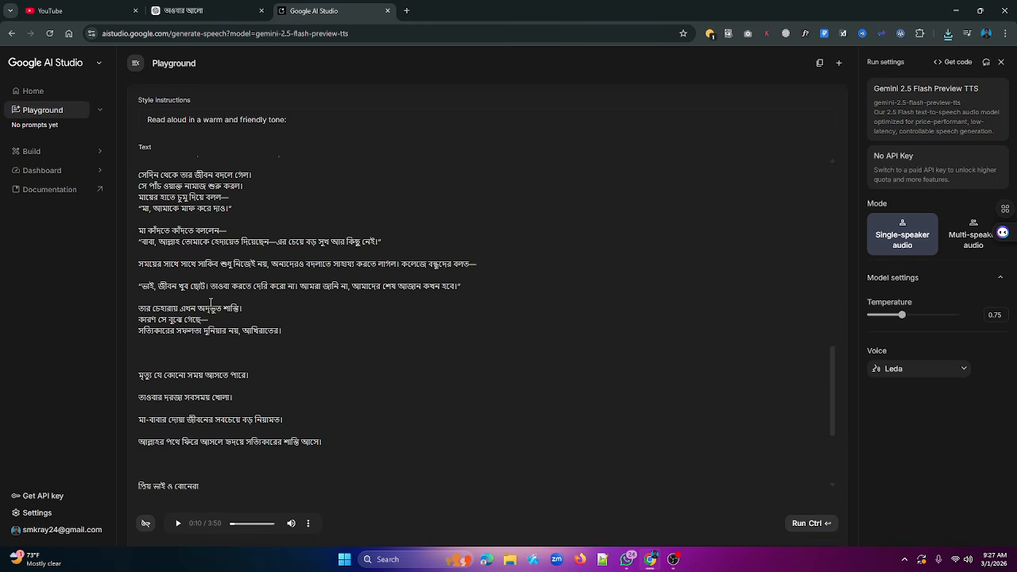
scroll(212, 339, "down", 2)
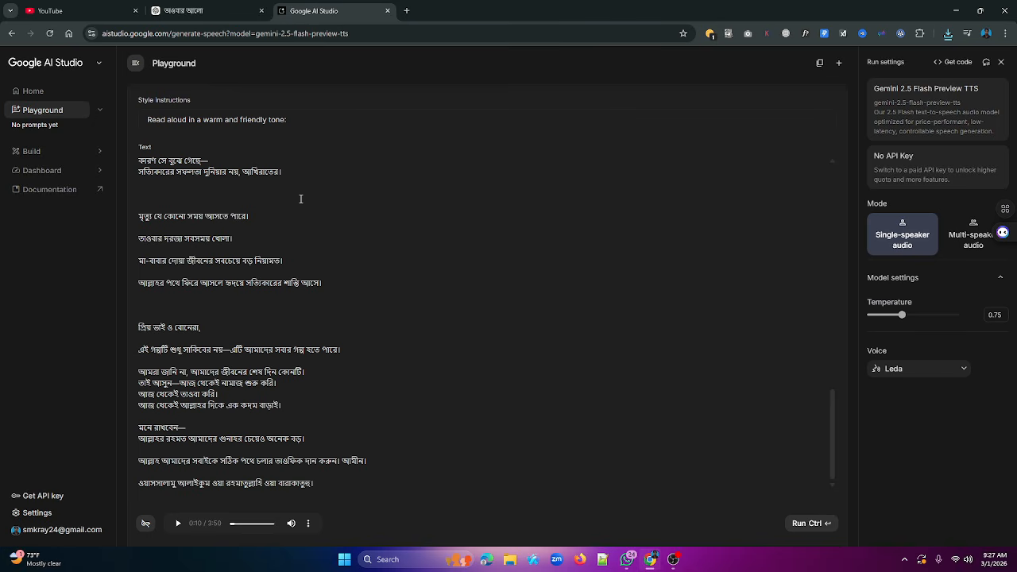
- Switch to ChatGPT and begin the request "আপনি যে গল্প টা লিখে দিয়েছেন সেই পুরো গল্পটাকে লাইন বাই লাইন video prompt তৈরি"
left_click(218, 6)
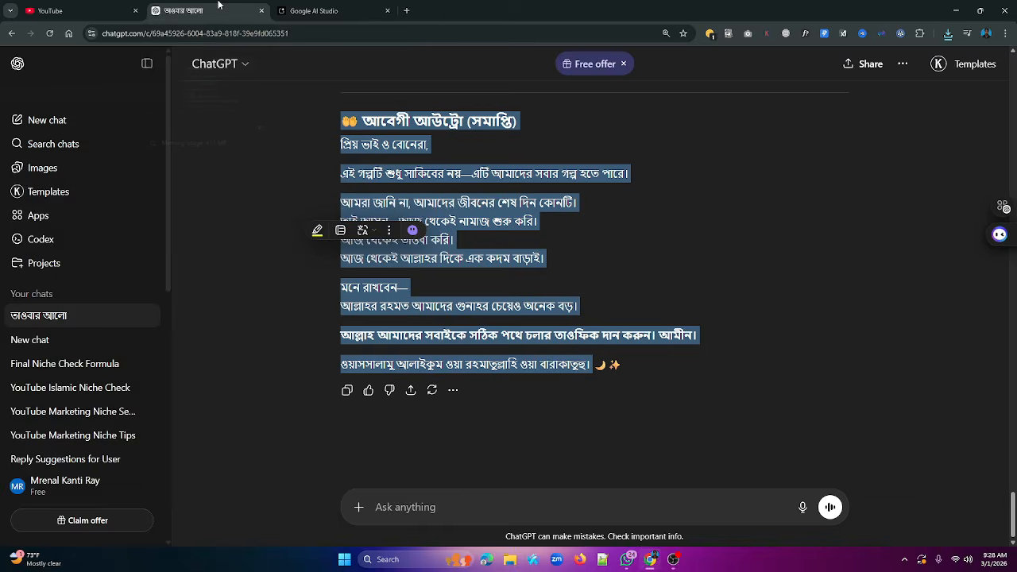
left_click(424, 506)
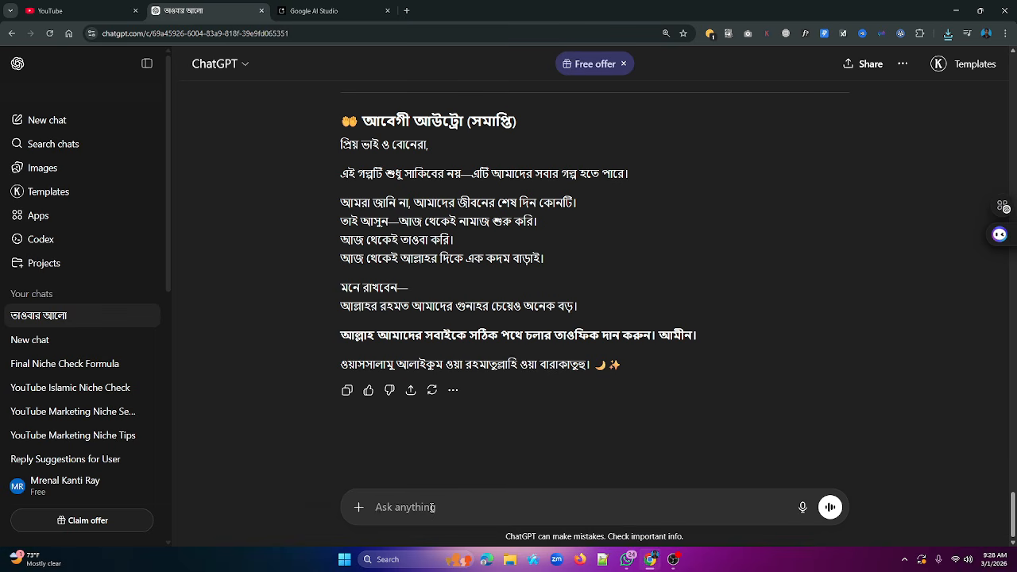
type("আপনি যে গল্প টা লিখে দিয়েছেন সেই পুরো গল্পটাকে লাইন বাই লাইন video")
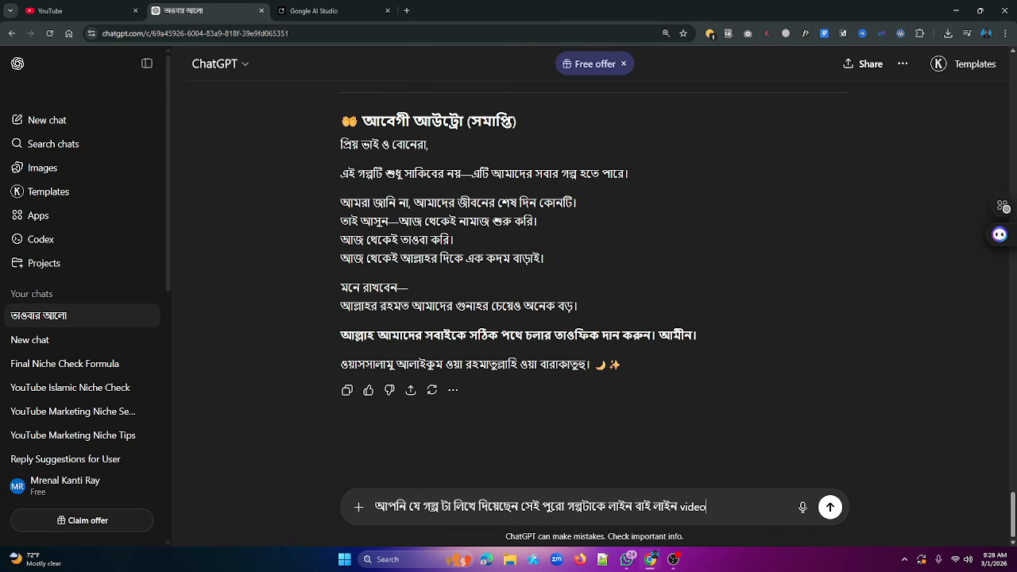
type(" prompt তৈরি করে দিন, সব prompt gc")
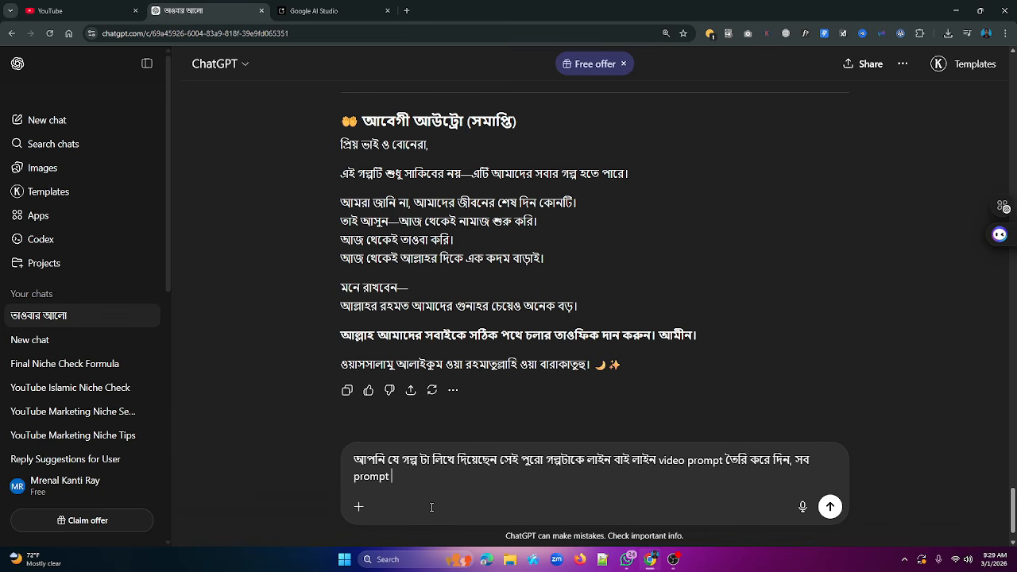
- Extend the request with "করে দিন, সব prompt েএ যেন ক্যারেক্টার একি হয়।" to keep the same character in every prompt
key("BackSpace")
key("BackSpace")
type("ঁএ যেন ক্যারেক্টার একি হয়")
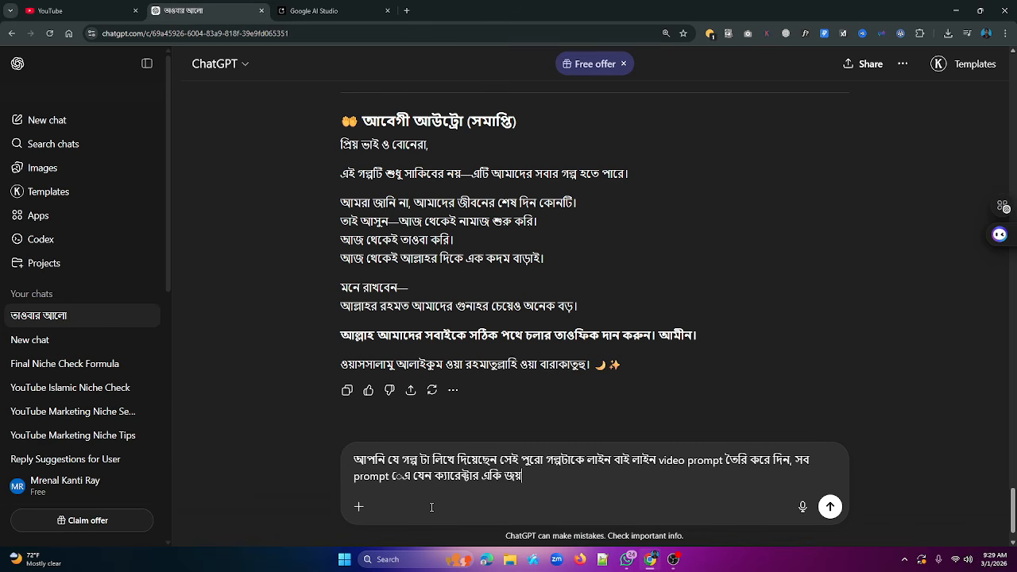
type("। এবং প্রতি")
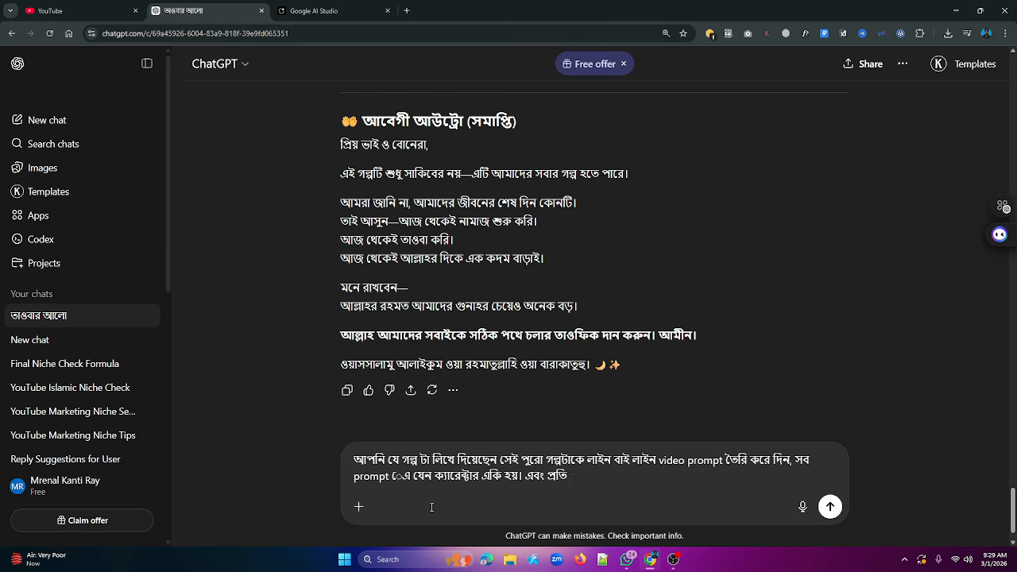
type(" 6 সেকেন্ড করে 20 টা video Prompt তৈরি করো")
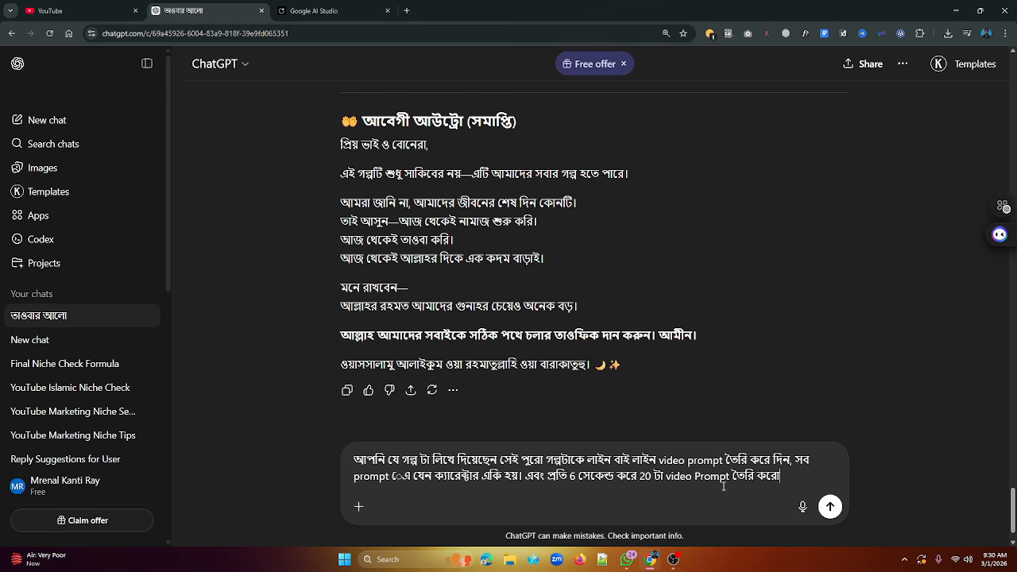
- Finish the request with "এবং প্রতি 6 সেকেন্ড করে 20 টা video Prompt তৈরি করো" and send it
scroll(762, 496, "down", 1)
left_click(829, 506)
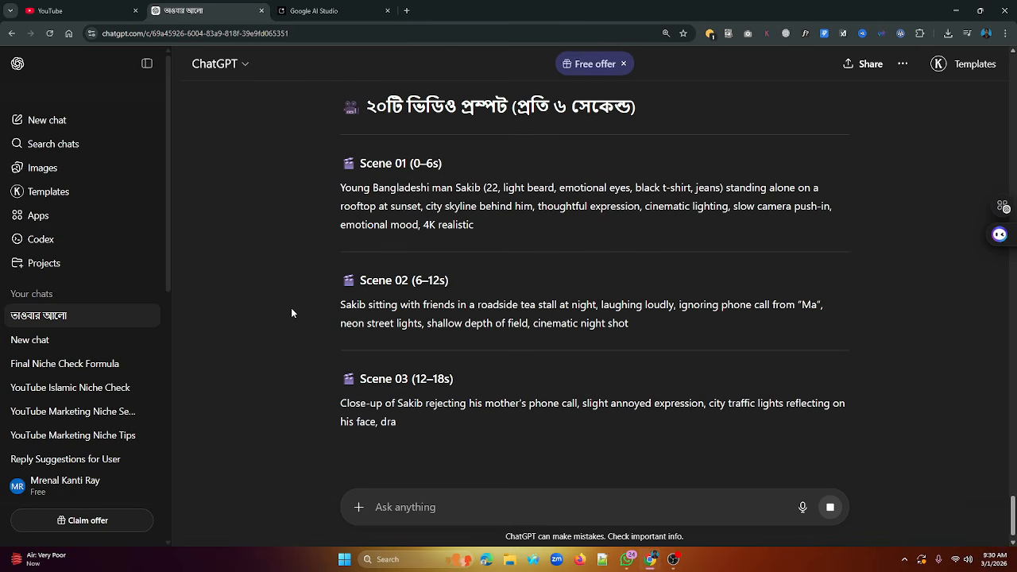
- Select all the video prompts from Scene 01 to Scene 20 in the reply and copy them
scroll(293, 306, "up", 2)
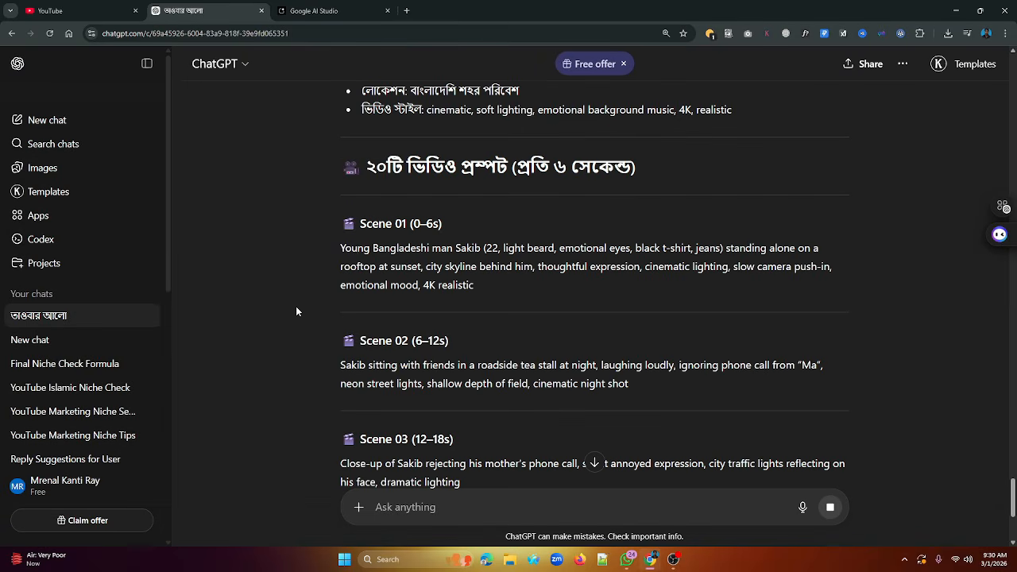
left_click_drag(347, 224, 623, 403)
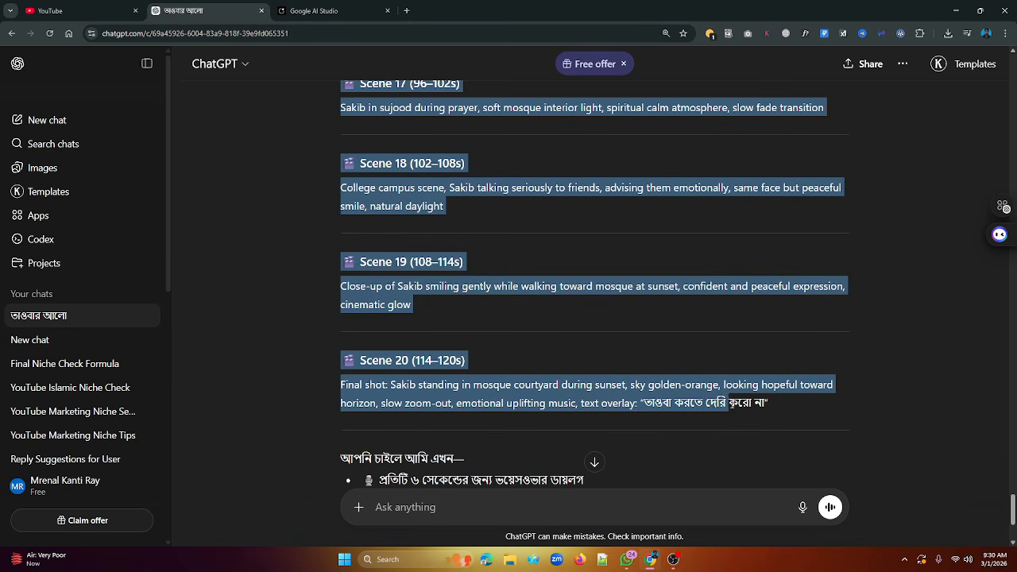
left_click_drag(771, 407, 776, 404)
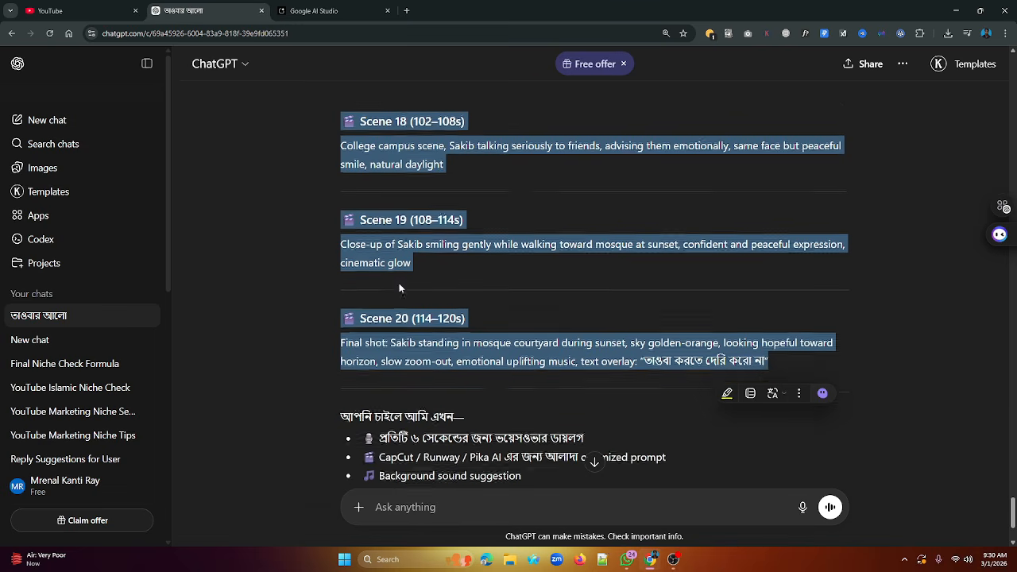
scroll(404, 271, "up", 2)
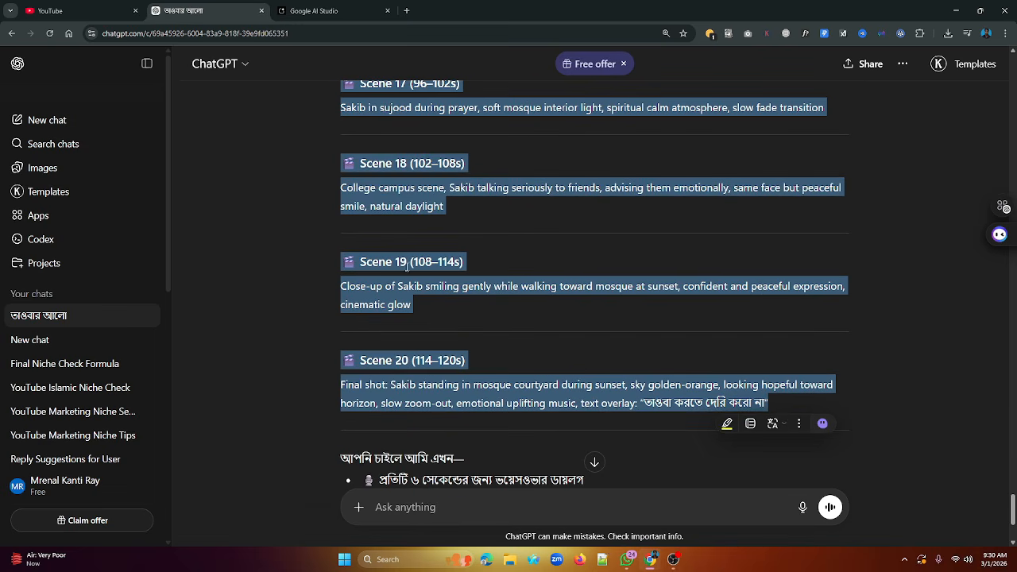
right_click(389, 188)
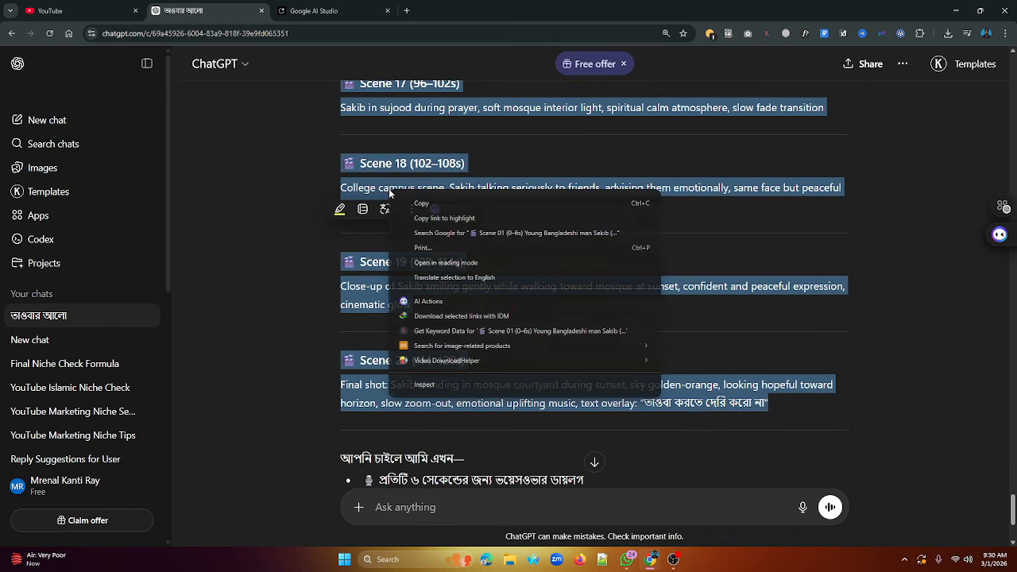
left_click(429, 206)
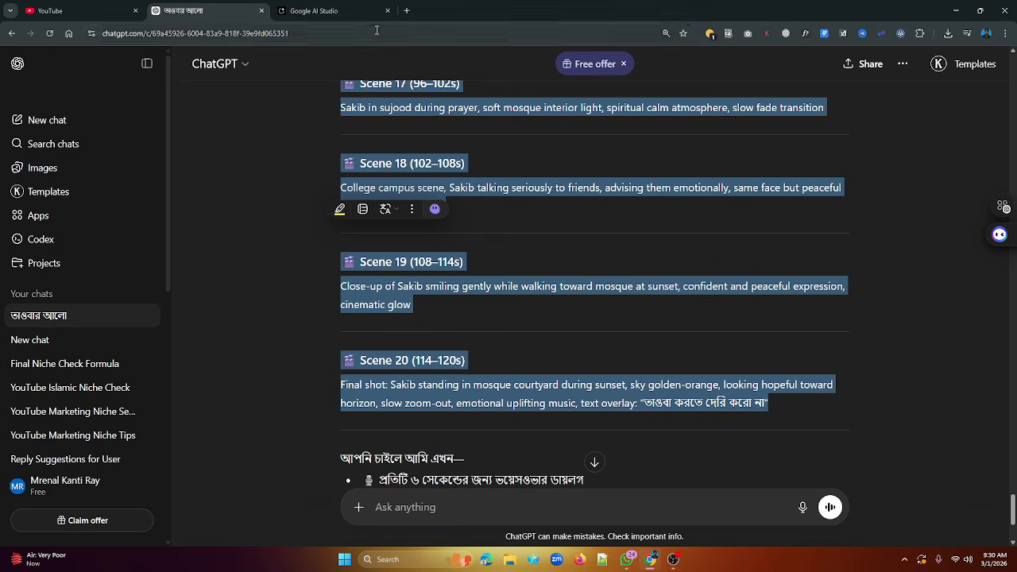
- Search Google for "grok automation ai extension" in a new browser tab
left_click(407, 14)
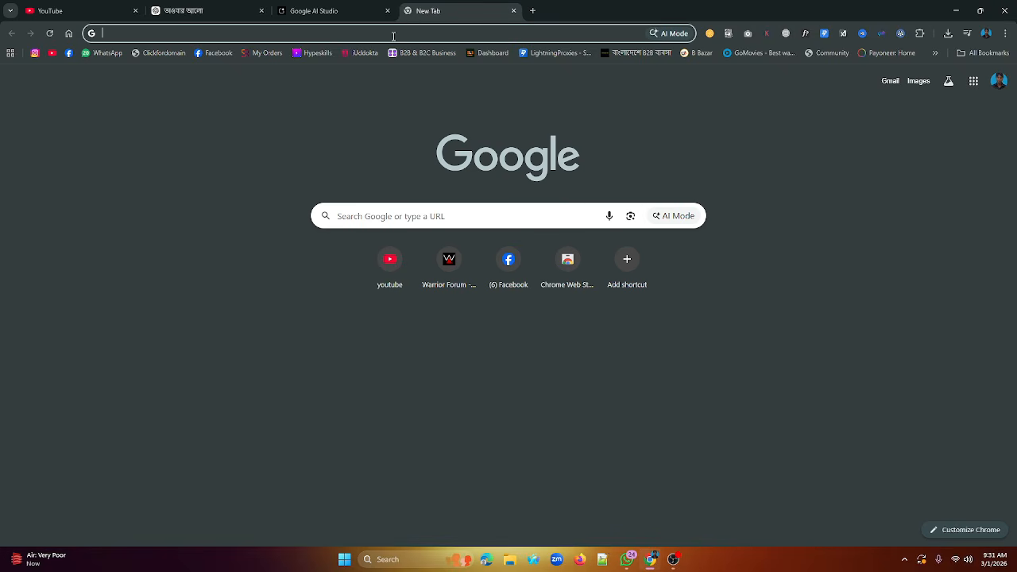
type("েপার")
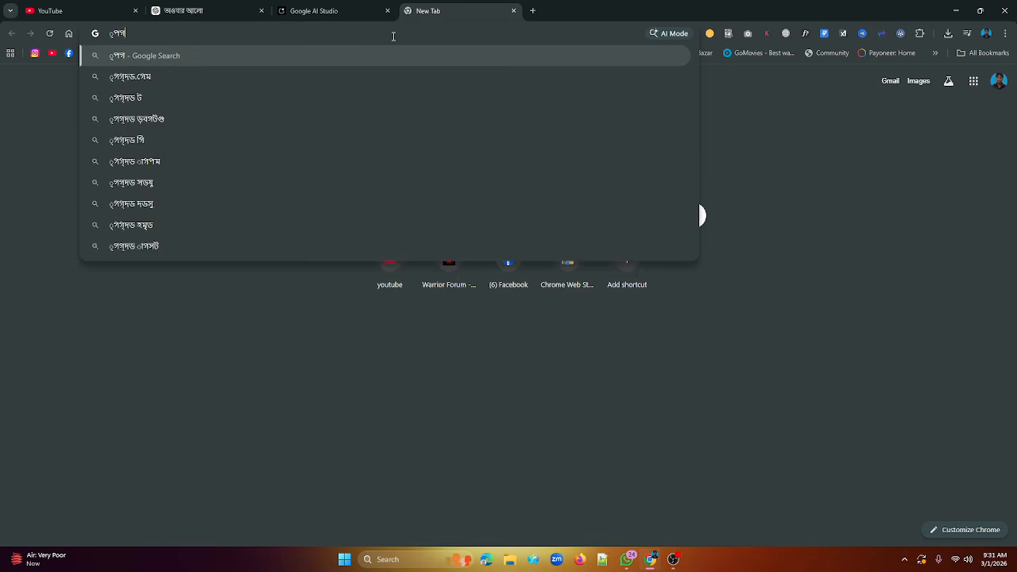
key("BackSpace")
key("BackSpace")
key("BackSpace")
key("BackSpace")
type("grok")
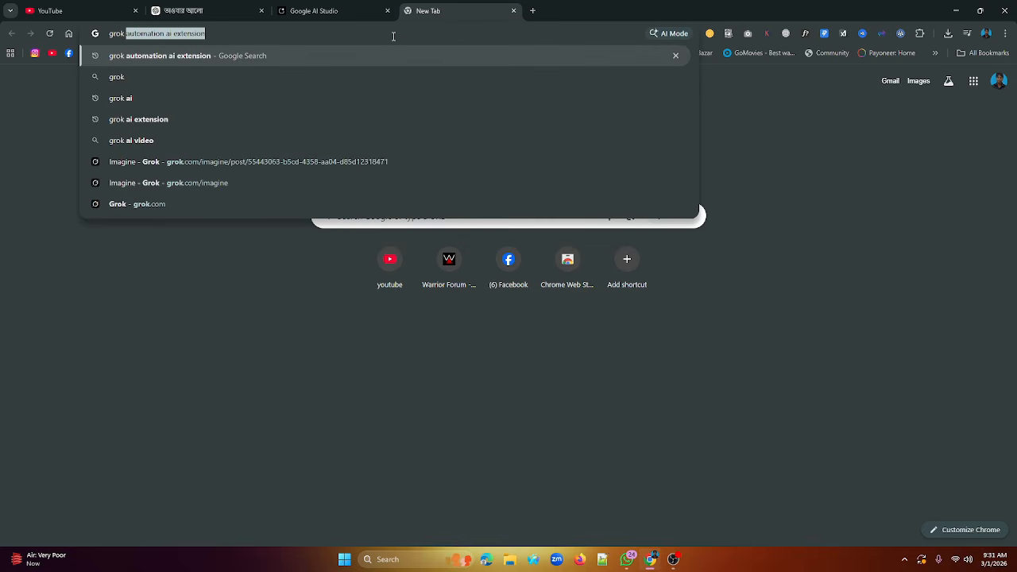
key("Return")
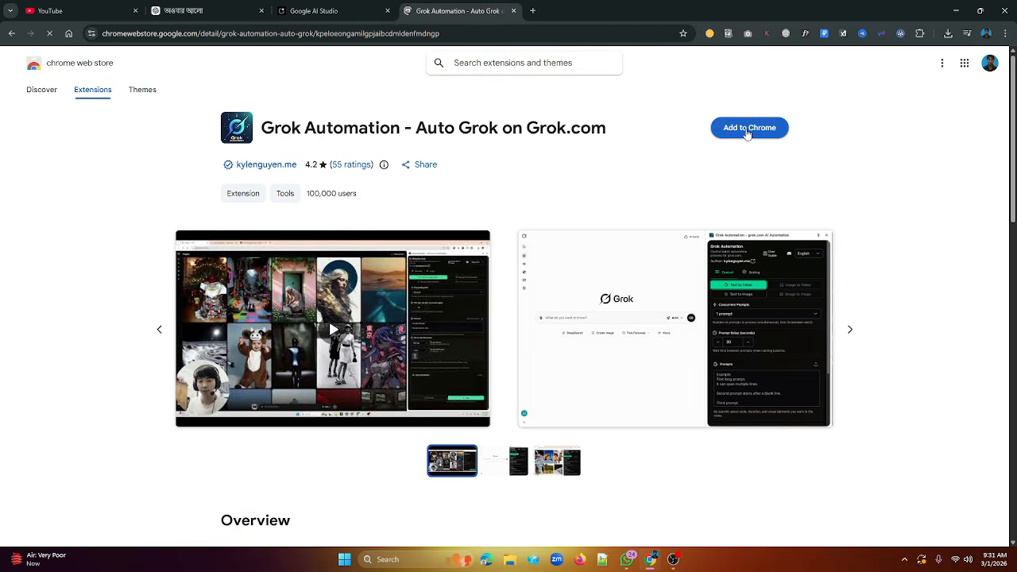
- Install the "Grok Automation - Auto Grok on Grok.com" extension from the Chrome Web Store and pin it to the browser
left_click(747, 134)
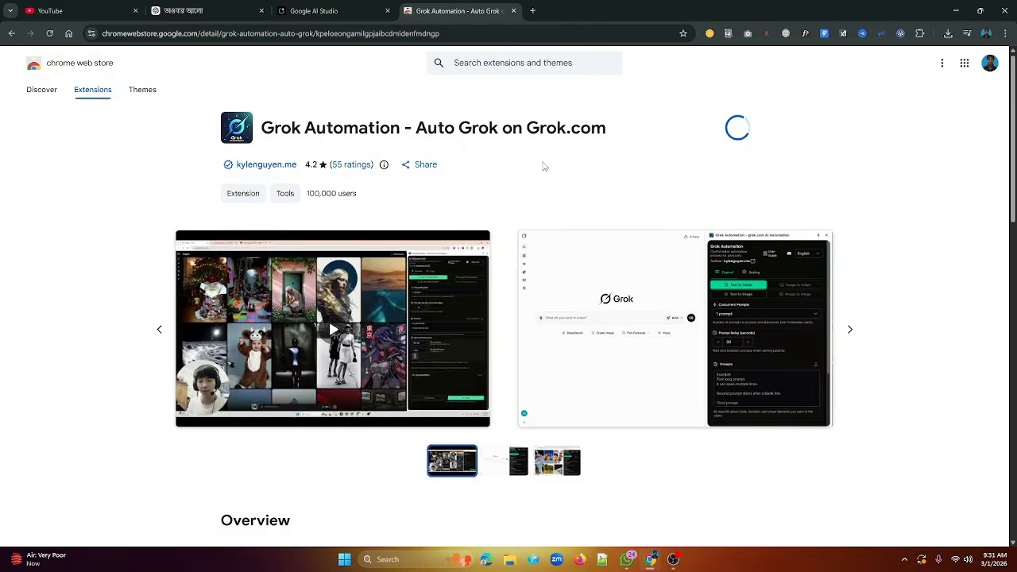
left_click(543, 158)
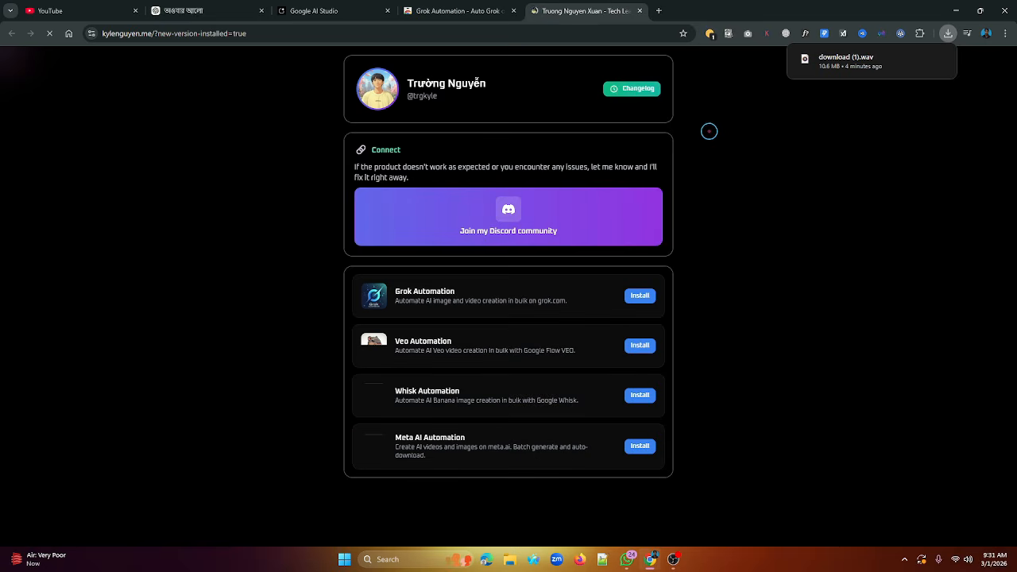
left_click(922, 34)
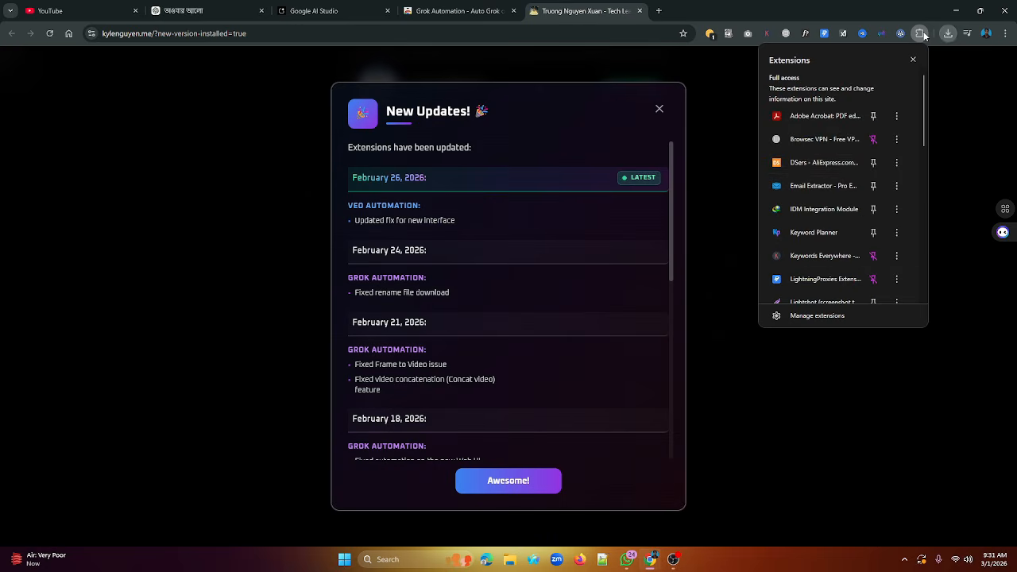
scroll(849, 184, "down", 2)
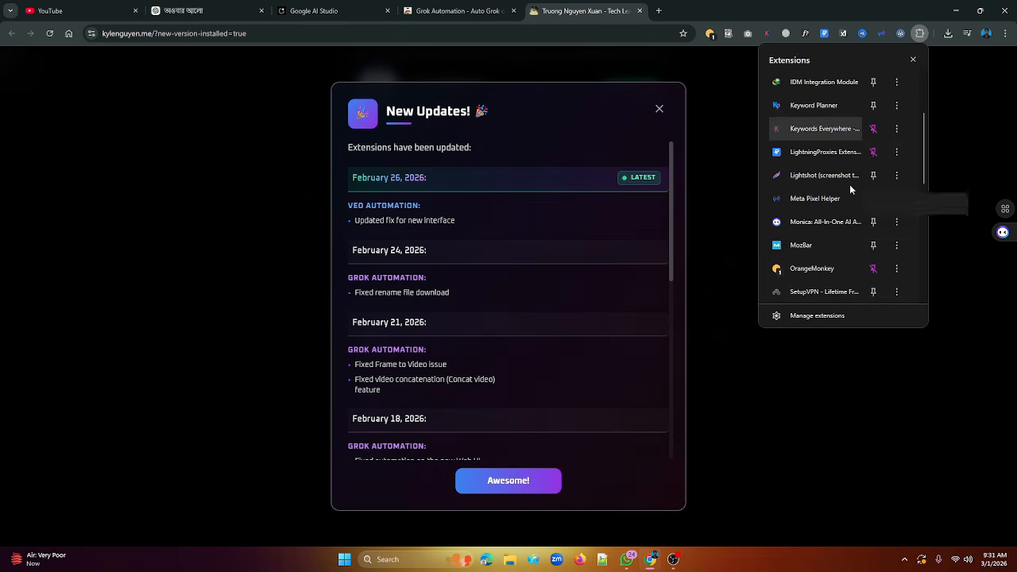
scroll(849, 185, "down", 2)
scroll(849, 186, "down", 3)
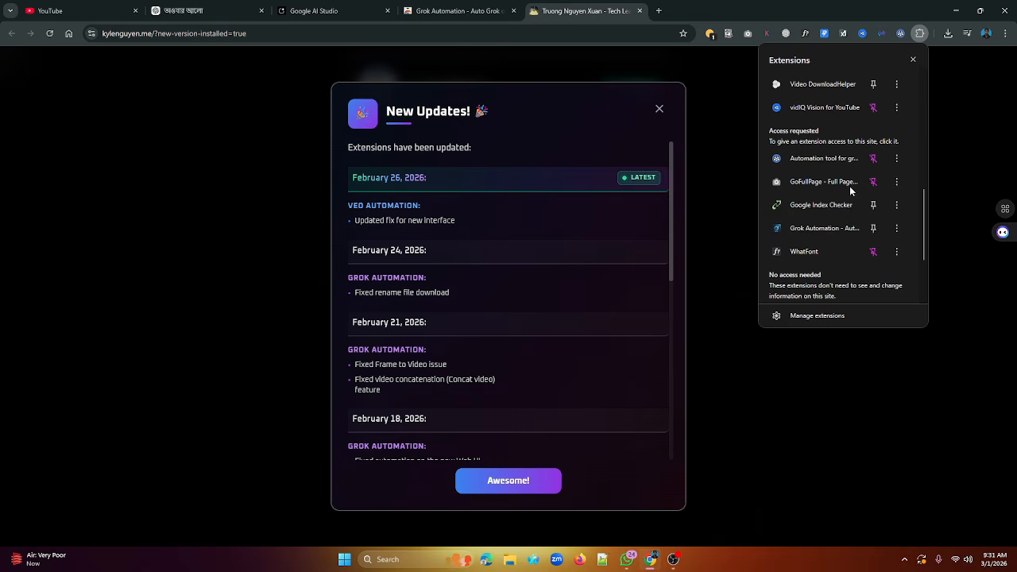
left_click(873, 229)
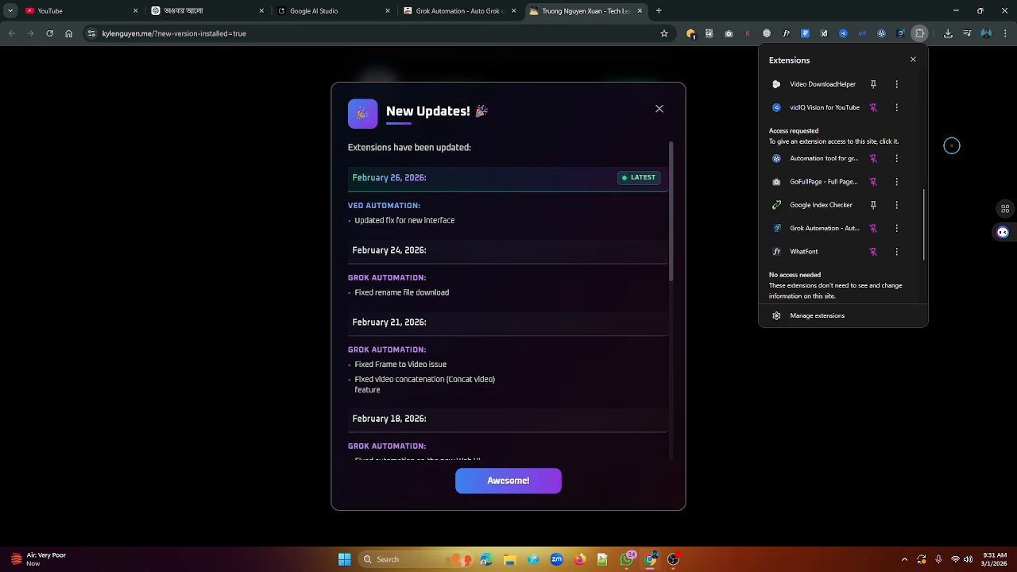
left_click(951, 146)
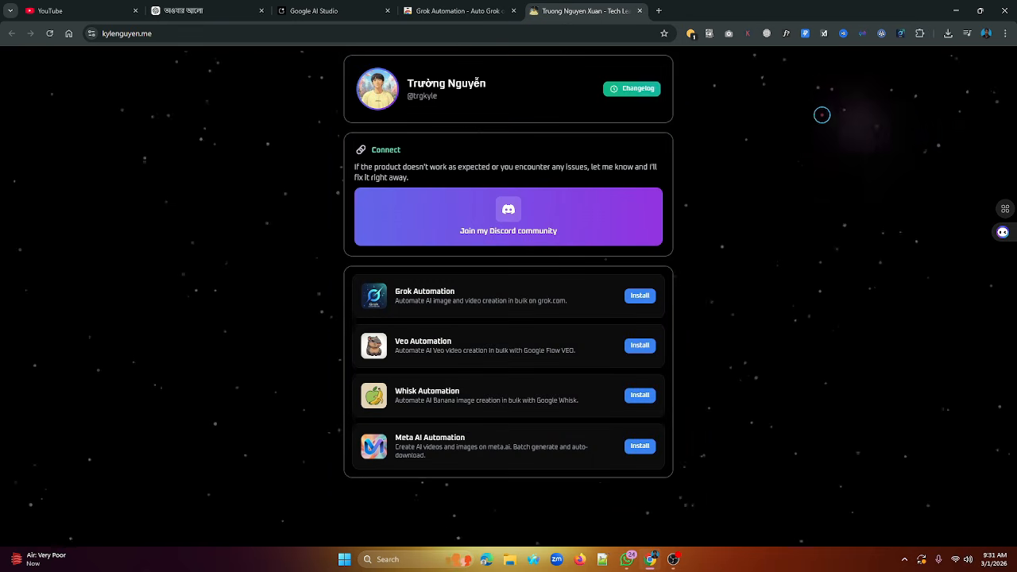
- Open the Grok Automation extension and go from it to the Grok Imagine page
left_click(901, 35)
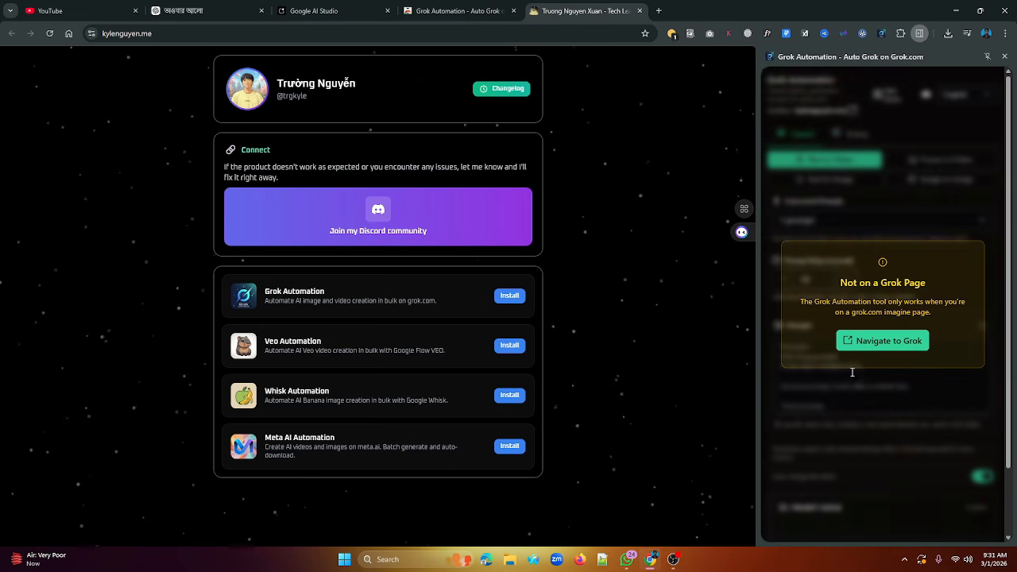
left_click(883, 341)
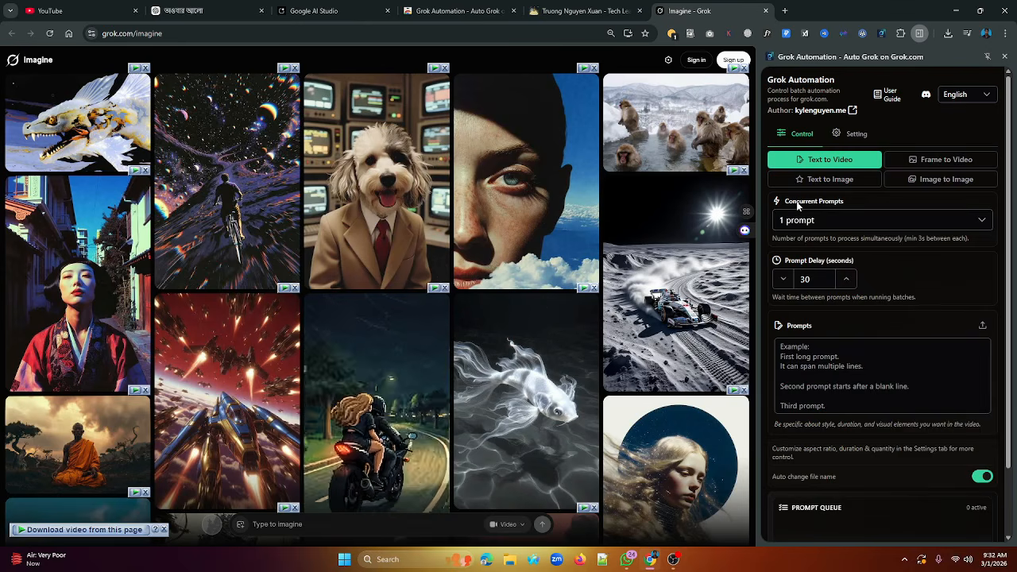
- Set the prompt delay in Grok Automation to 20 seconds
double_click(809, 279)
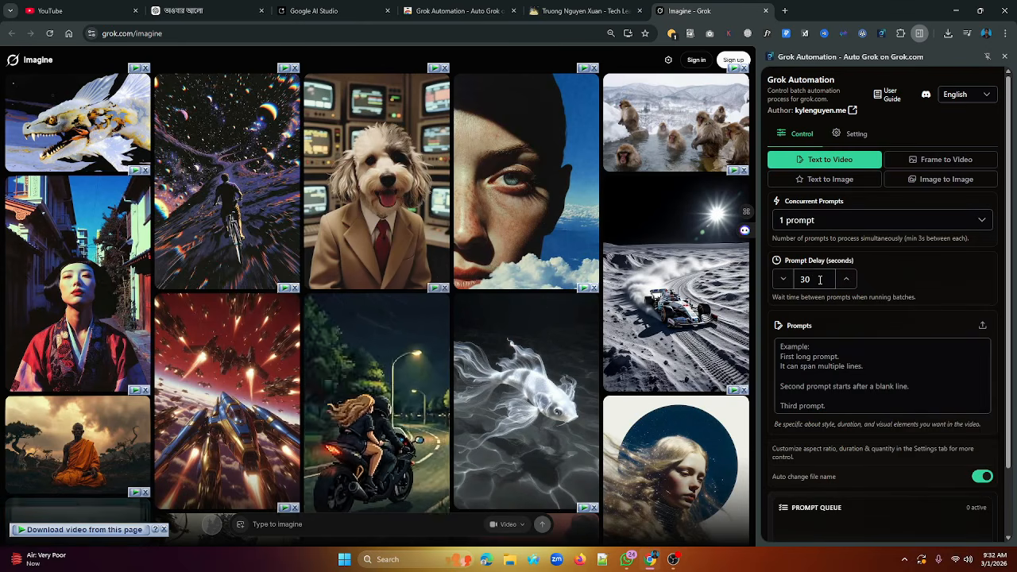
type("20")
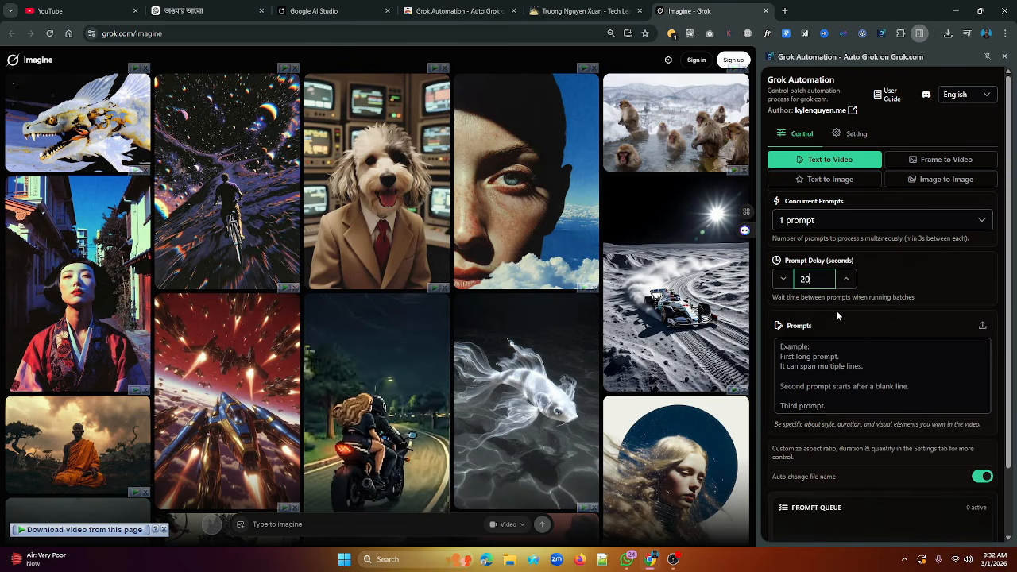
scroll(860, 357, "down", 2)
scroll(856, 359, "up", 2)
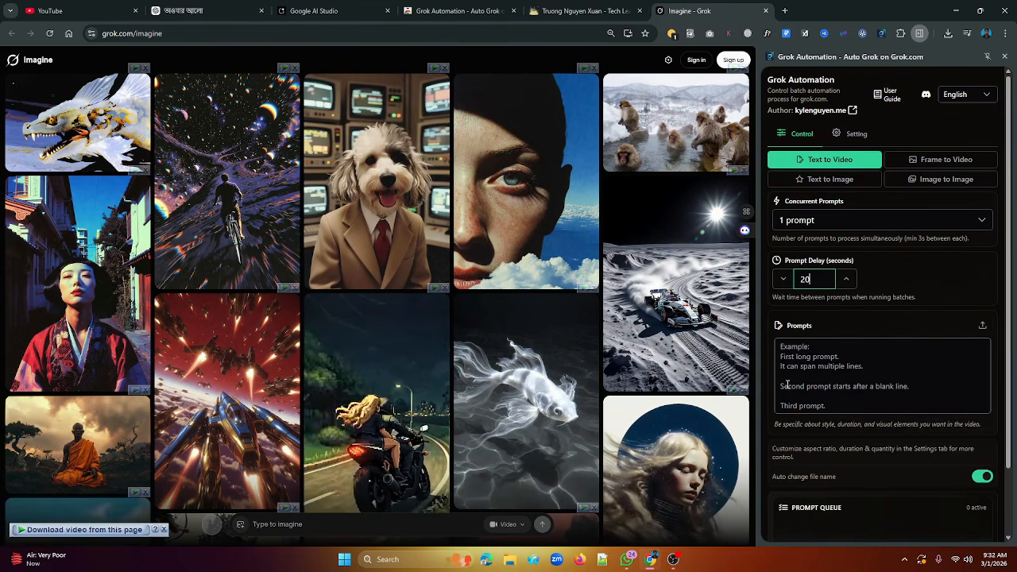
left_click(792, 363)
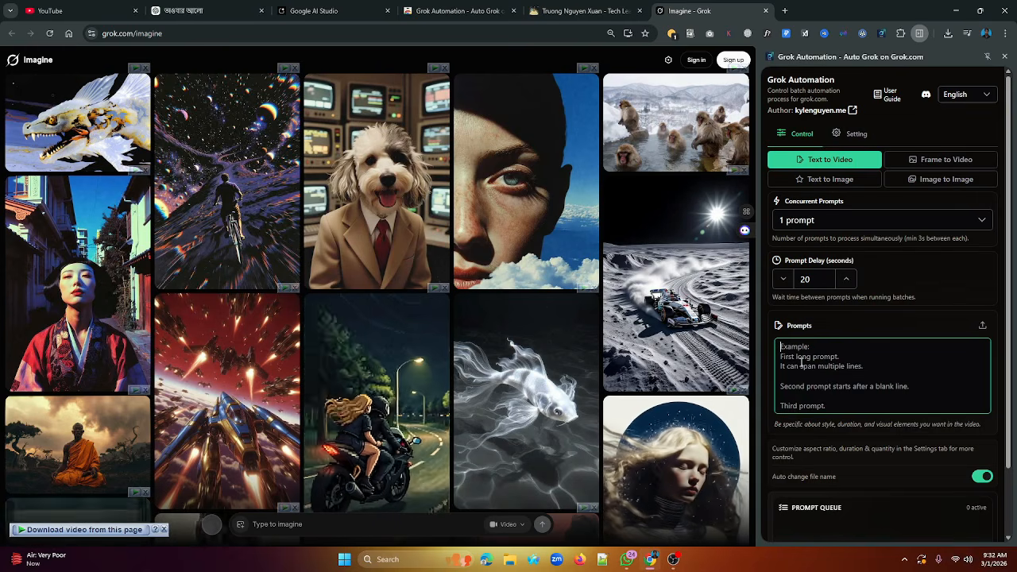
- Set the extension's auto download quality to 720p and save the settings
left_click(854, 135)
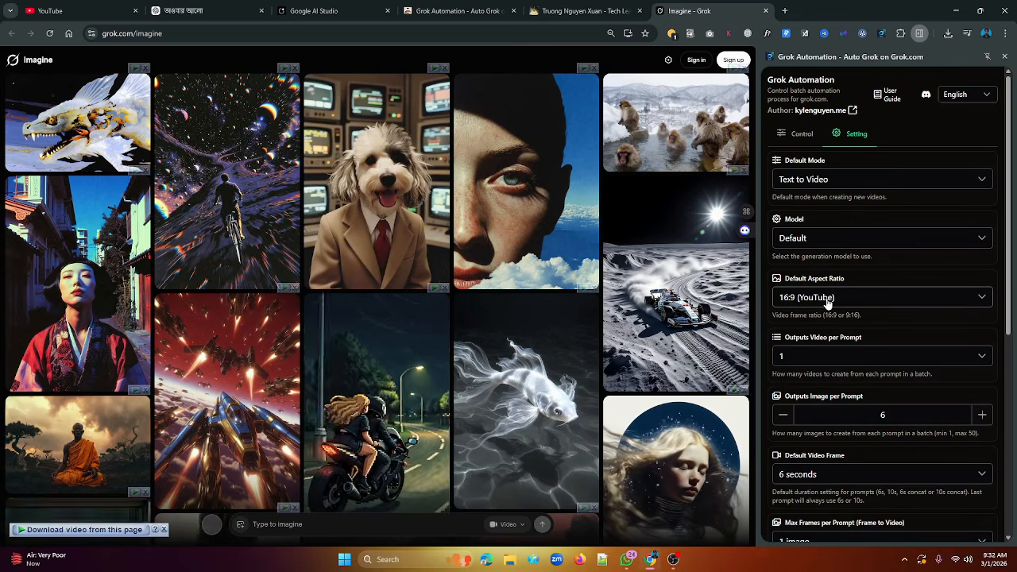
scroll(852, 301, "down", 1)
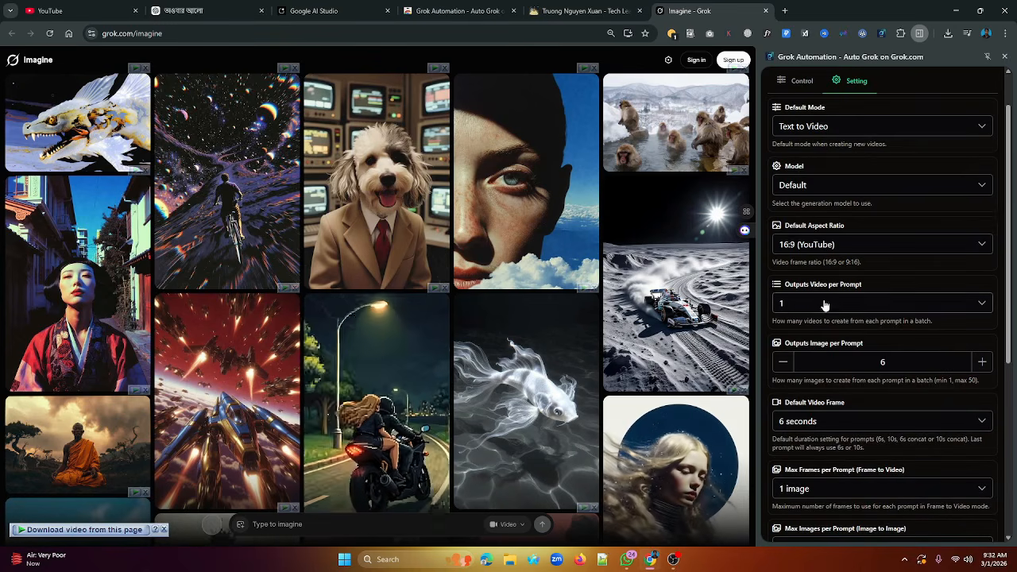
scroll(851, 300, "down", 2)
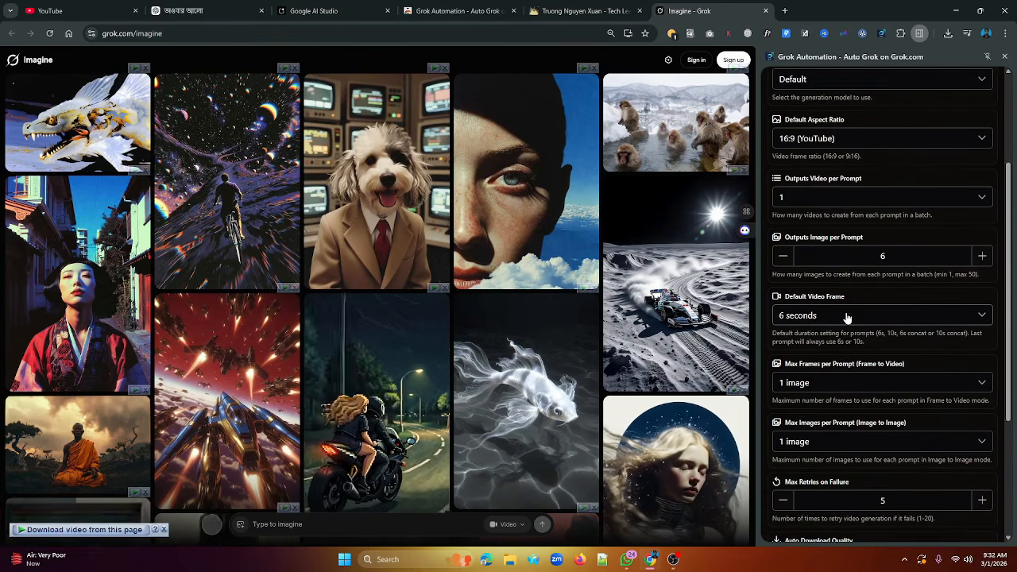
scroll(850, 305, "down", 3)
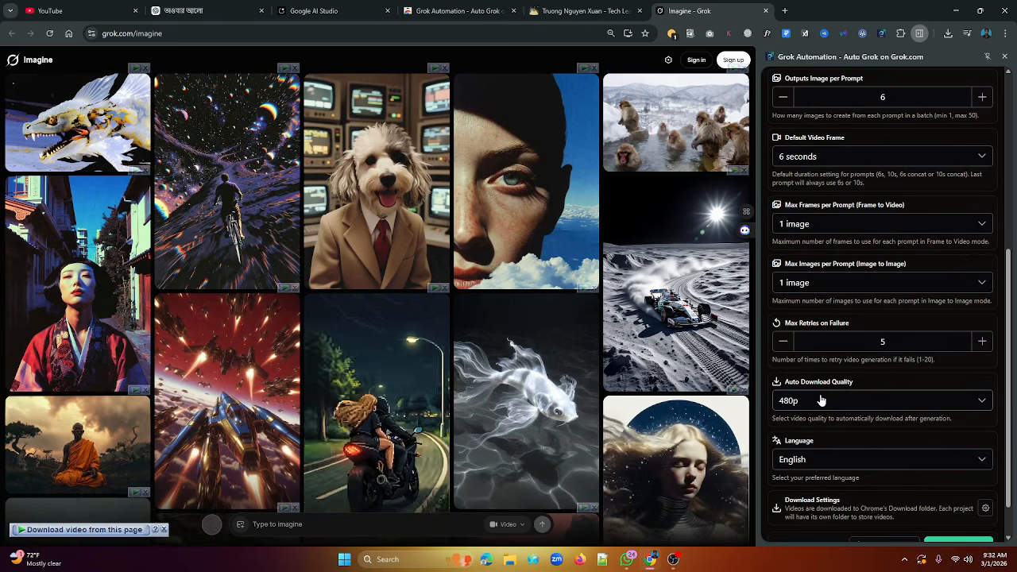
left_click(794, 401)
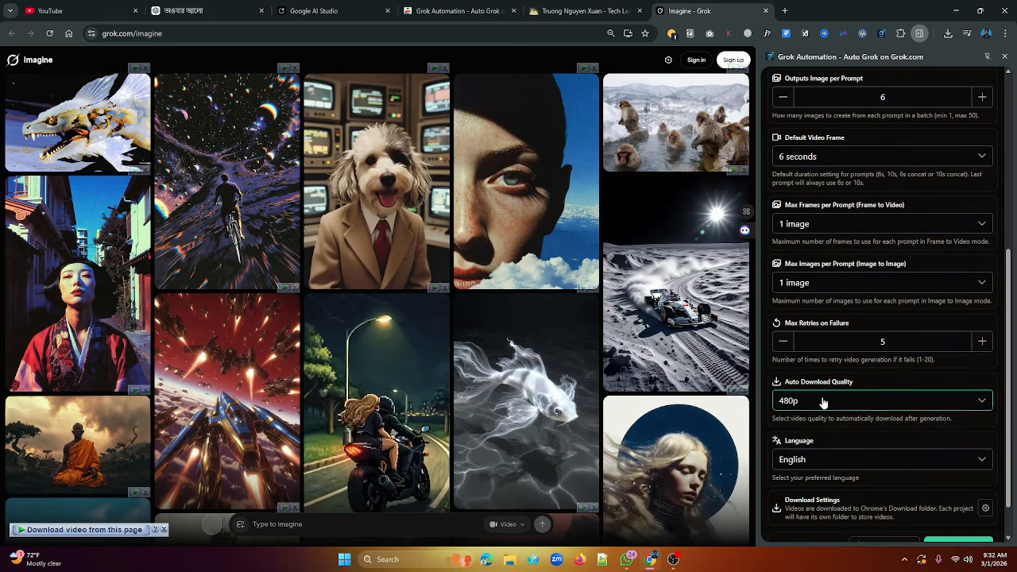
left_click(794, 465)
scroll(866, 389, "down", 1)
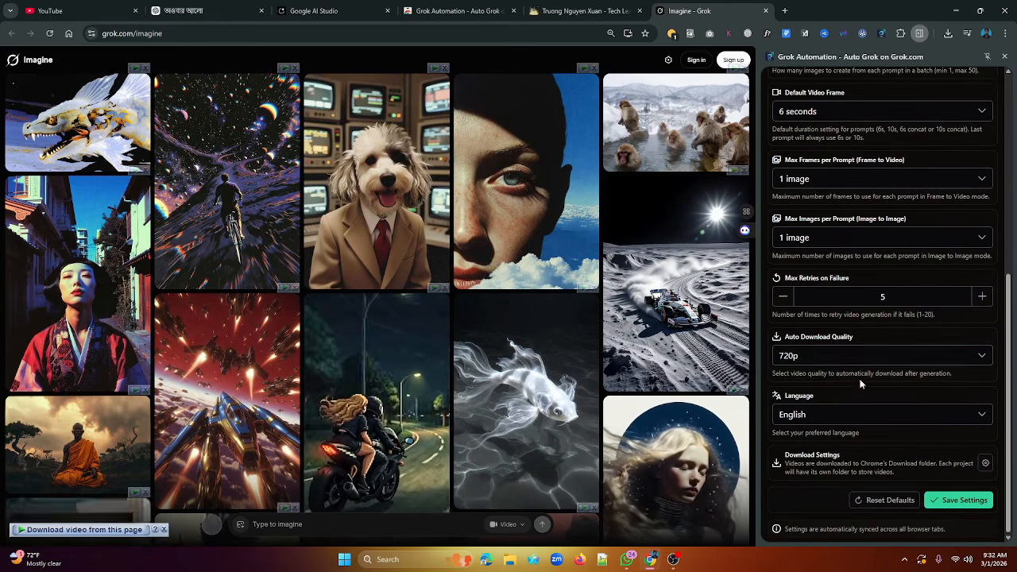
left_click(955, 500)
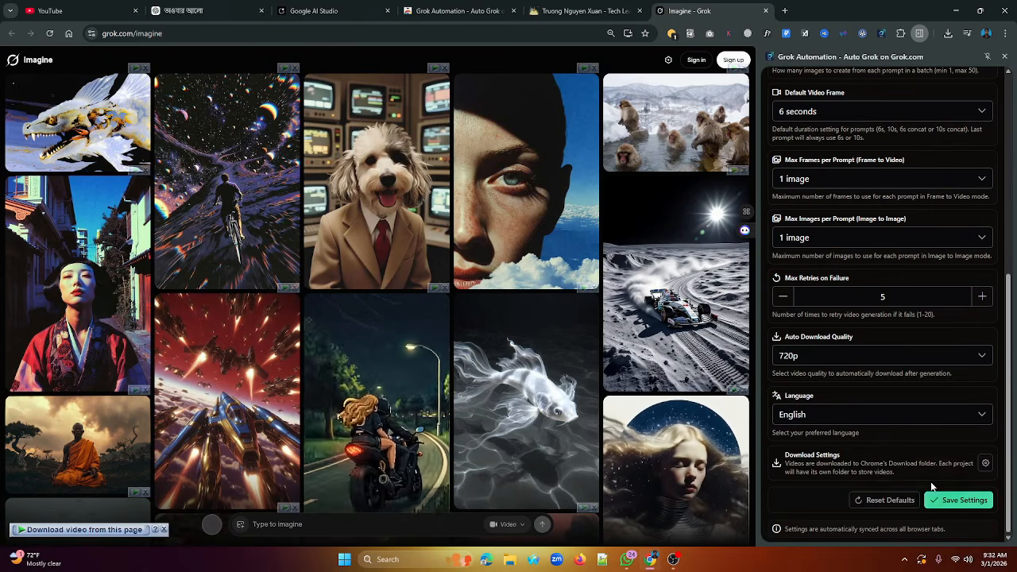
- Paste the copied Scene 01 to Scene 20 video prompts into the extension's text-to-video prompt box
scroll(929, 476, "up", 5)
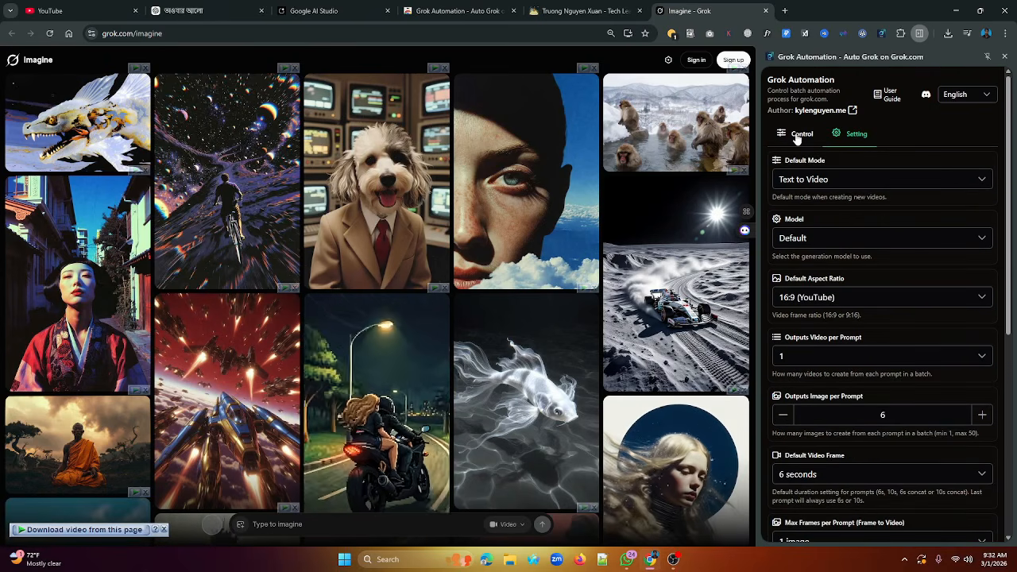
left_click(798, 135)
left_click(824, 374)
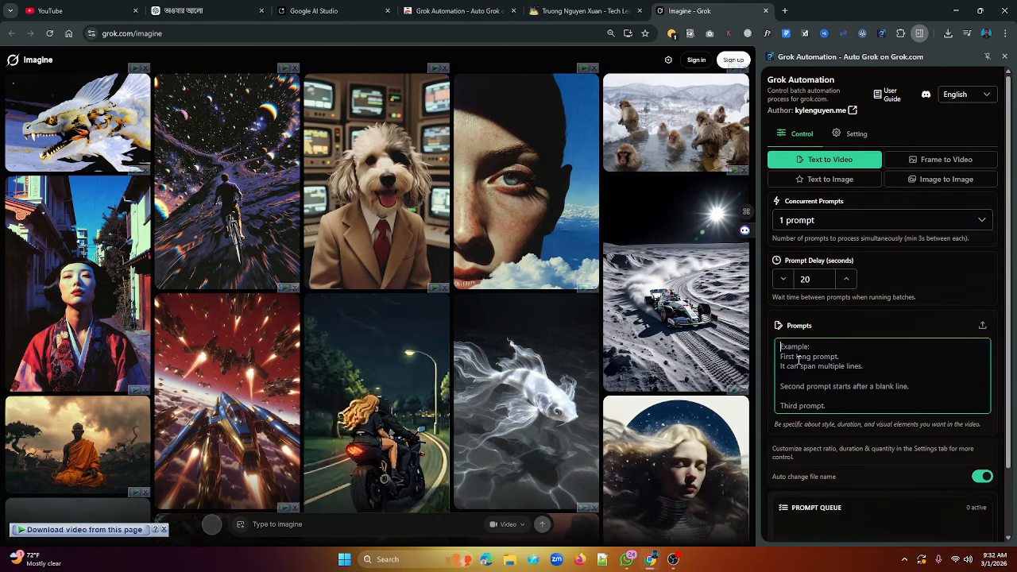
right_click(798, 360)
left_click(827, 210)
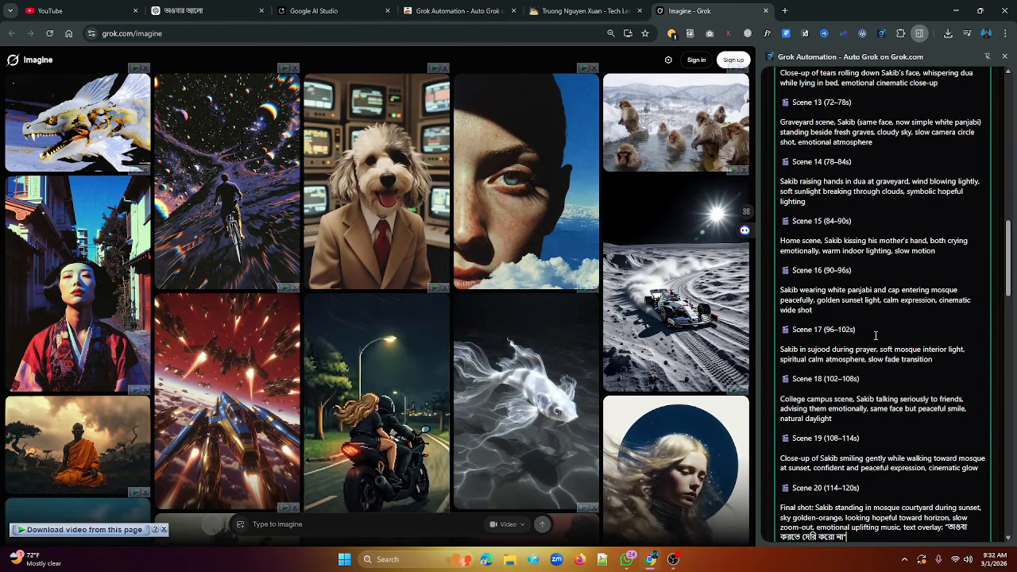
- Delete the "Scene 20 (114–120s)" and "Scene 19 (108–114s)" heading lines from the pasted prompts, keeping their descriptions
scroll(870, 350, "down", 4)
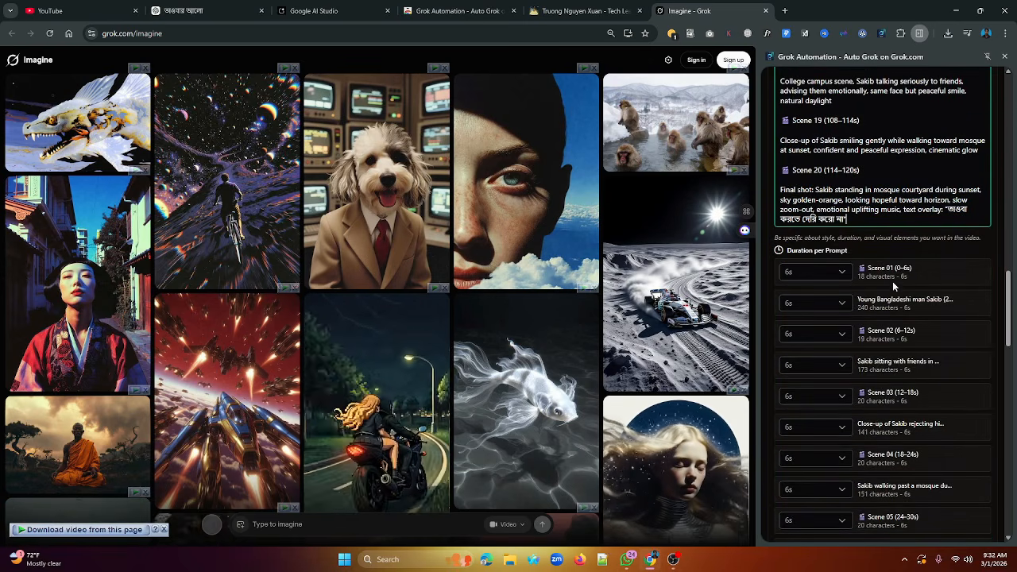
scroll(868, 320, "down", 10)
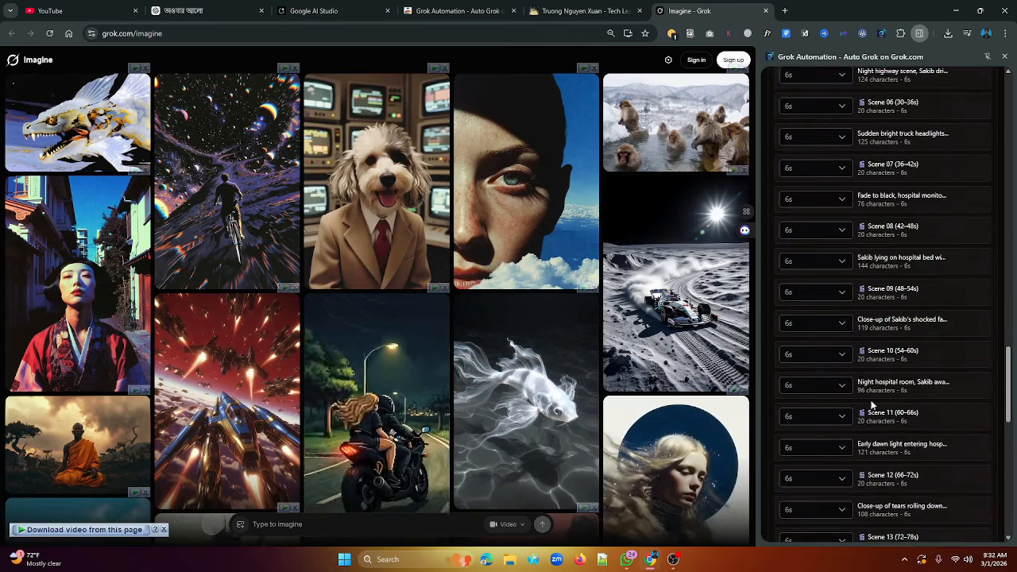
scroll(852, 377, "up", 10)
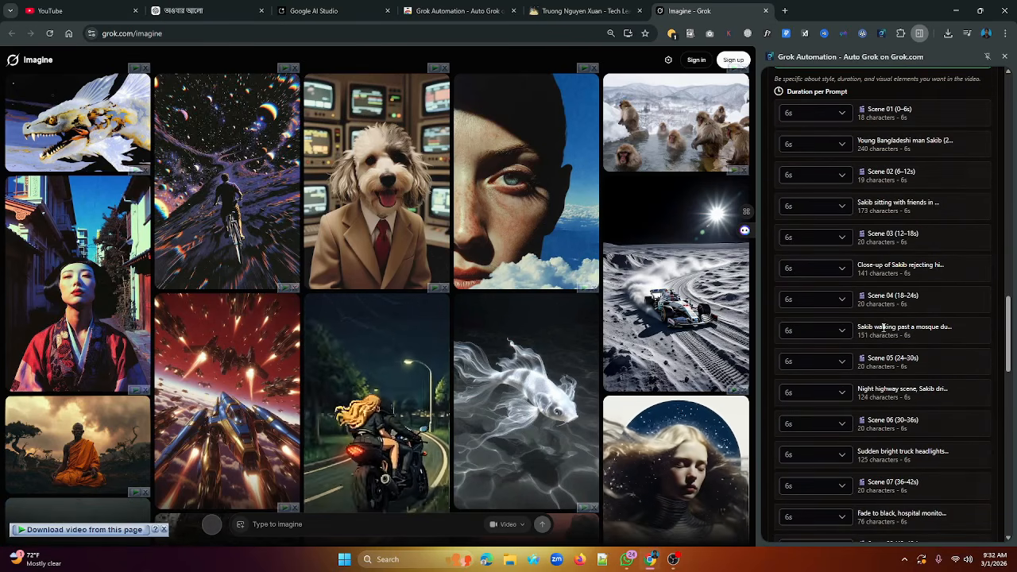
scroll(881, 357, "up", 5)
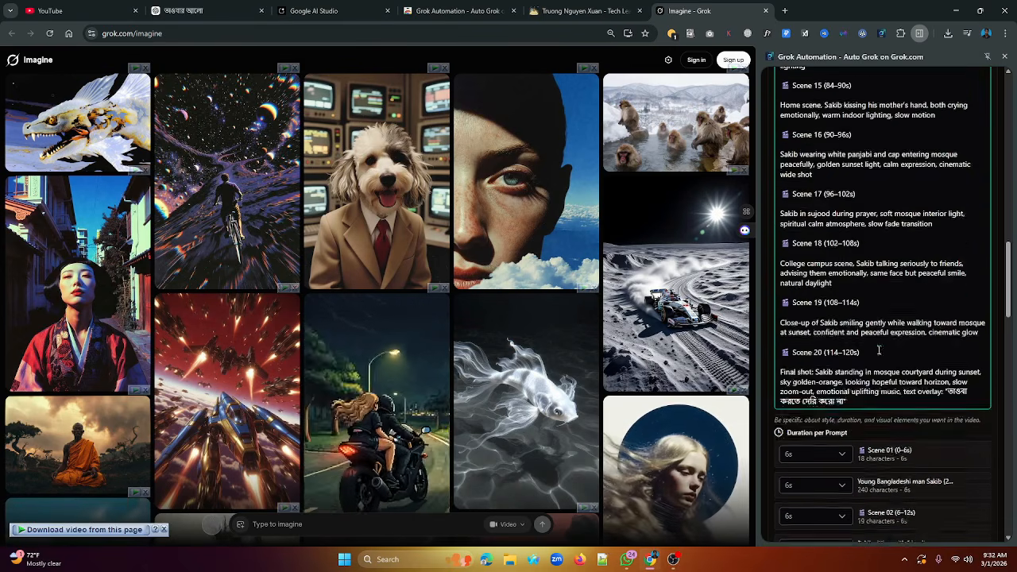
scroll(868, 362, "down", 1)
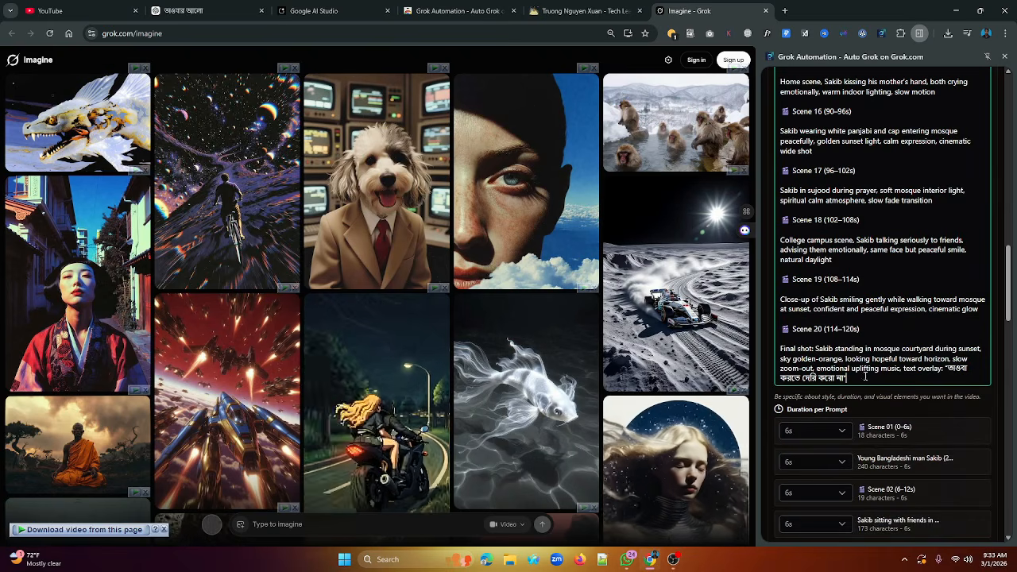
left_click_drag(872, 327, 800, 329)
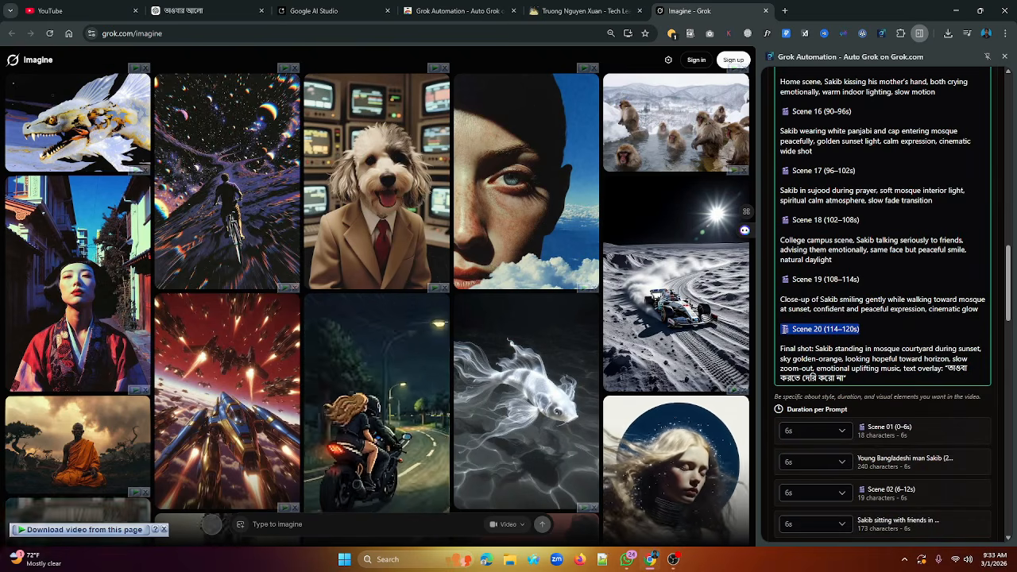
key("BackSpace")
left_click_drag(866, 280, 794, 279)
key("BackSpace")
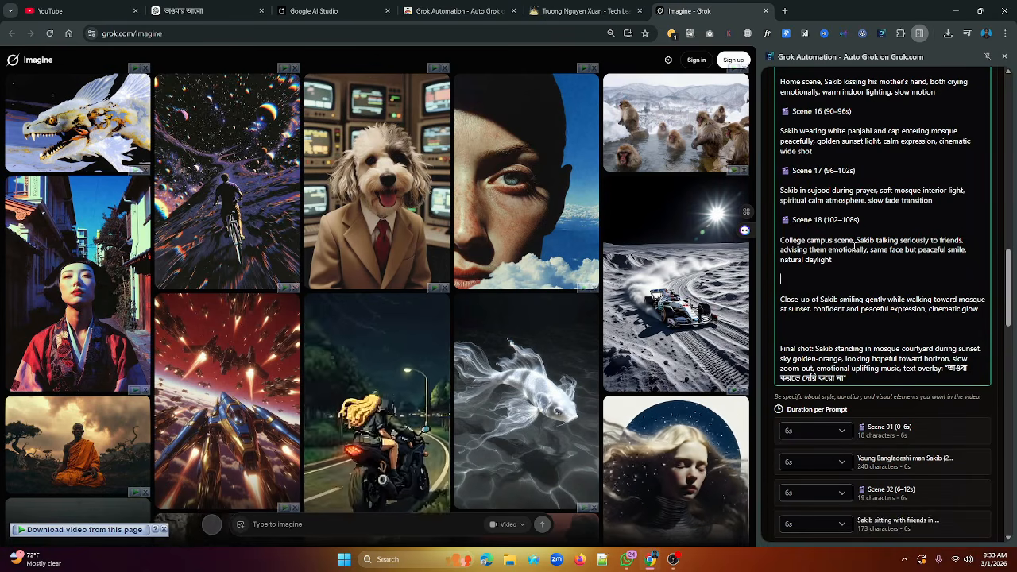
- Delete the heading lines of Scene 18, Scene 17 and Scene 16 from the prompts
left_click_drag(828, 222, 784, 220)
key("BackSpace")
left_click_drag(855, 277, 785, 277)
key("BackSpace")
left_click_drag(859, 222, 780, 218)
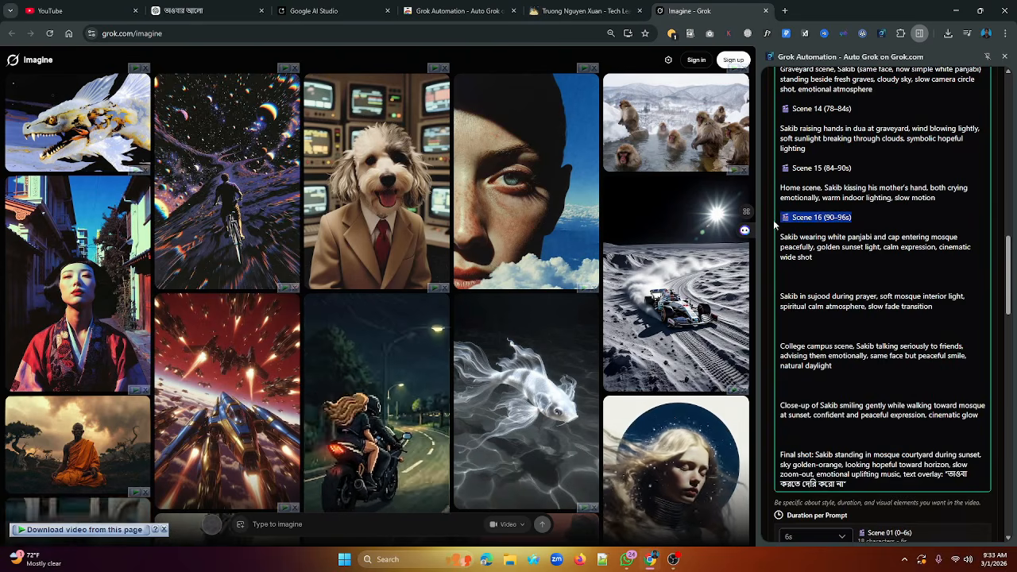
key("BackSpace")
- Delete the heading lines of Scene 15, Scene 14 and Scene 13 from the prompts
scroll(861, 328, "up", 2)
left_click_drag(861, 328, 780, 327)
key("BackSpace")
left_click_drag(860, 267, 780, 267)
key("BackSpace")
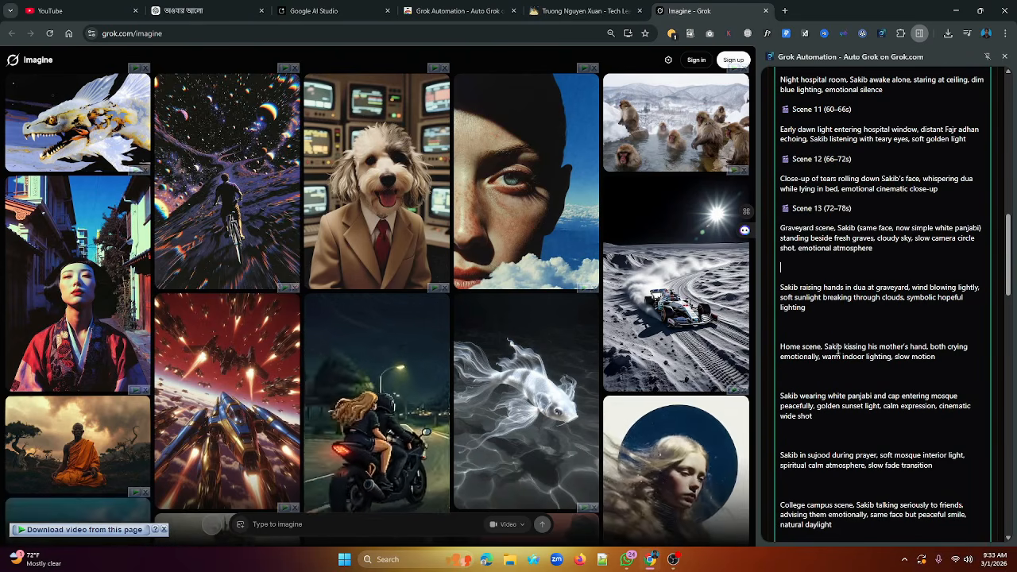
scroll(826, 310, "down", 6)
scroll(826, 305, "down", 3)
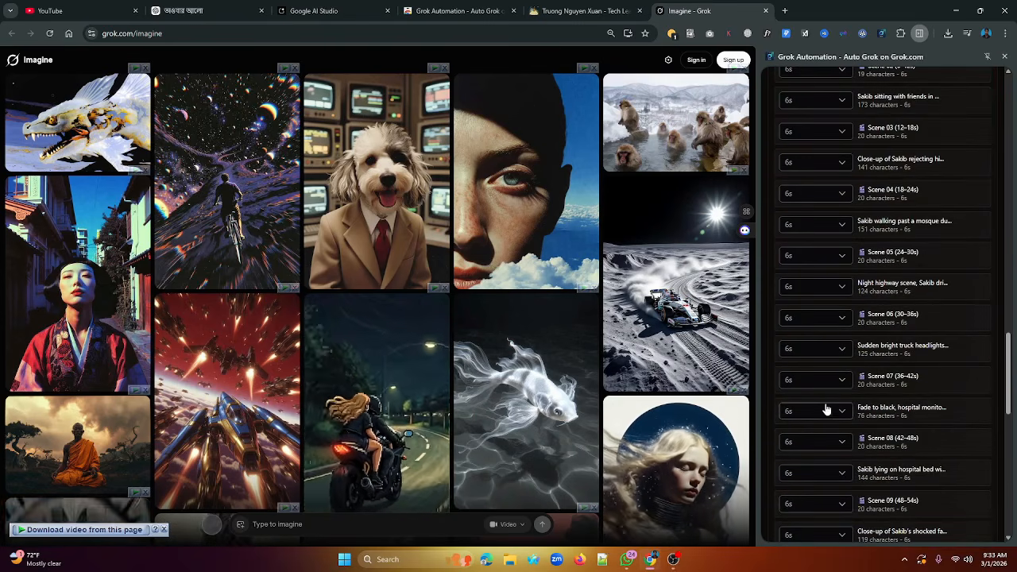
scroll(831, 395, "up", 10)
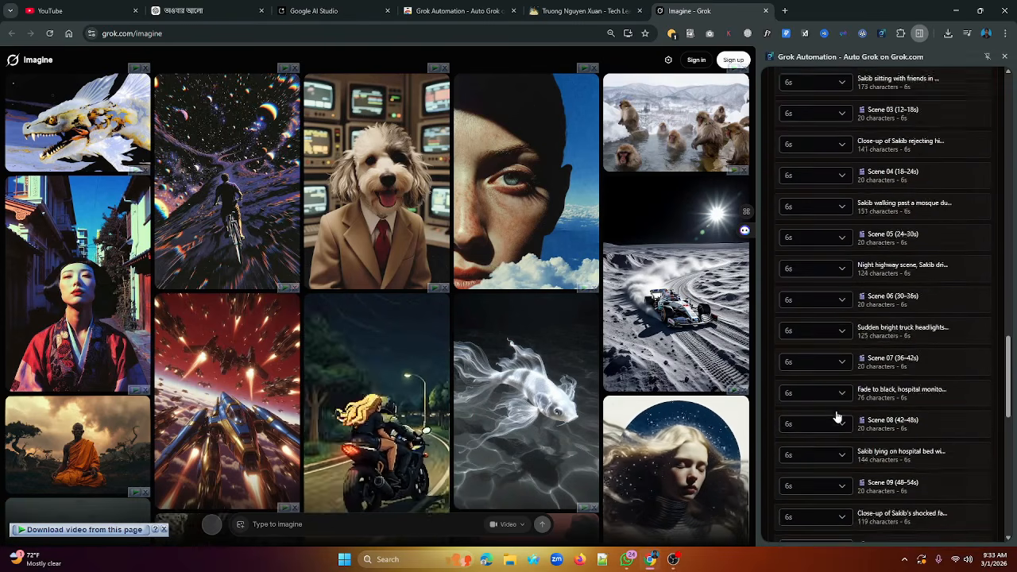
scroll(837, 408, "up", 2)
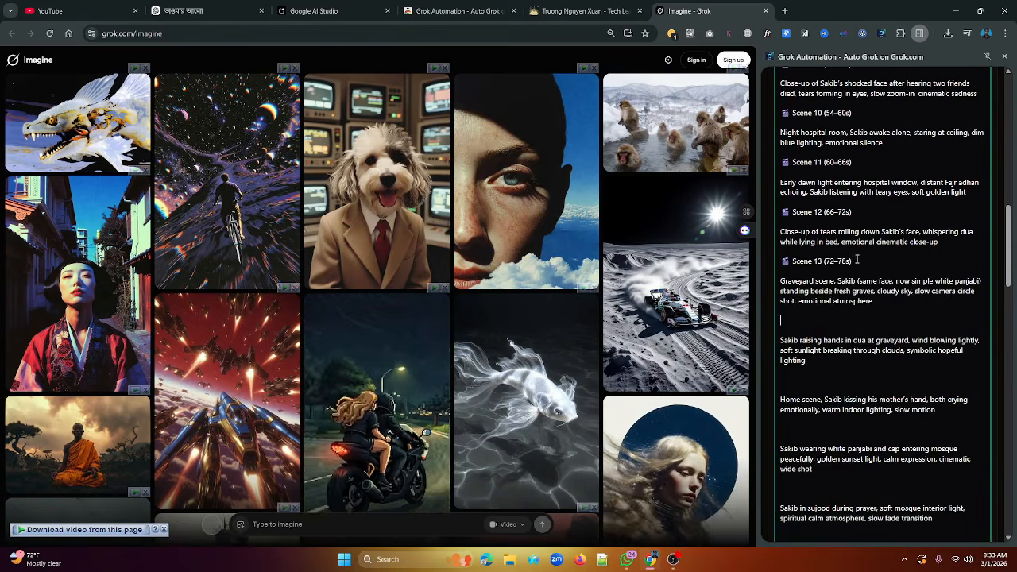
left_click_drag(857, 259, 781, 260)
key("BackSpace")
- Delete the heading lines of Scene 12, Scene 11 and Scene 10 from the prompts
scroll(858, 381, "up", 2)
left_click_drag(853, 371, 794, 370)
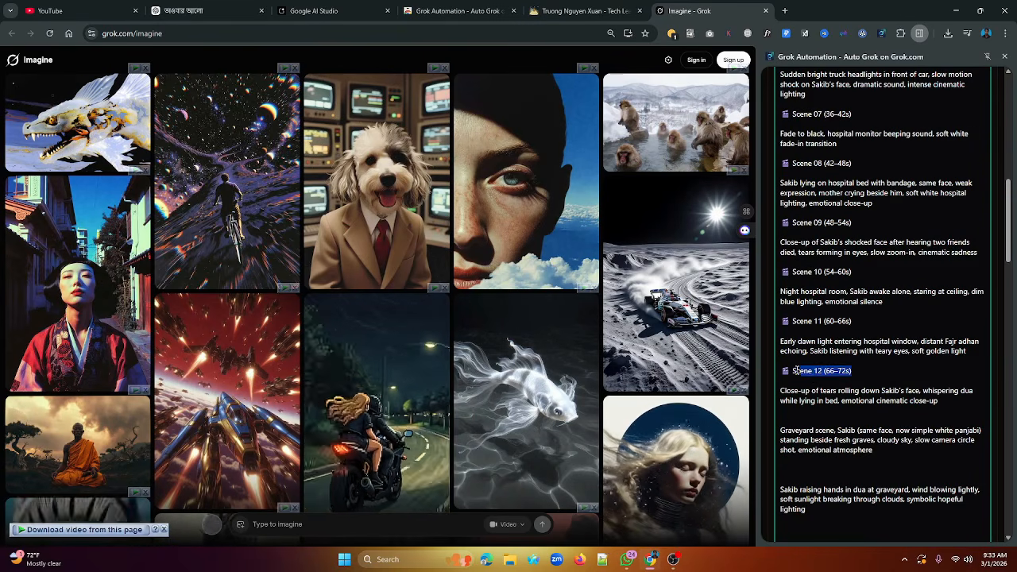
key("BackSpace")
key("BackSpace")
key("BackSpace")
left_click_drag(853, 321, 775, 318)
key("BackSpace")
left_click_drag(811, 268, 794, 276)
key("BackSpace")
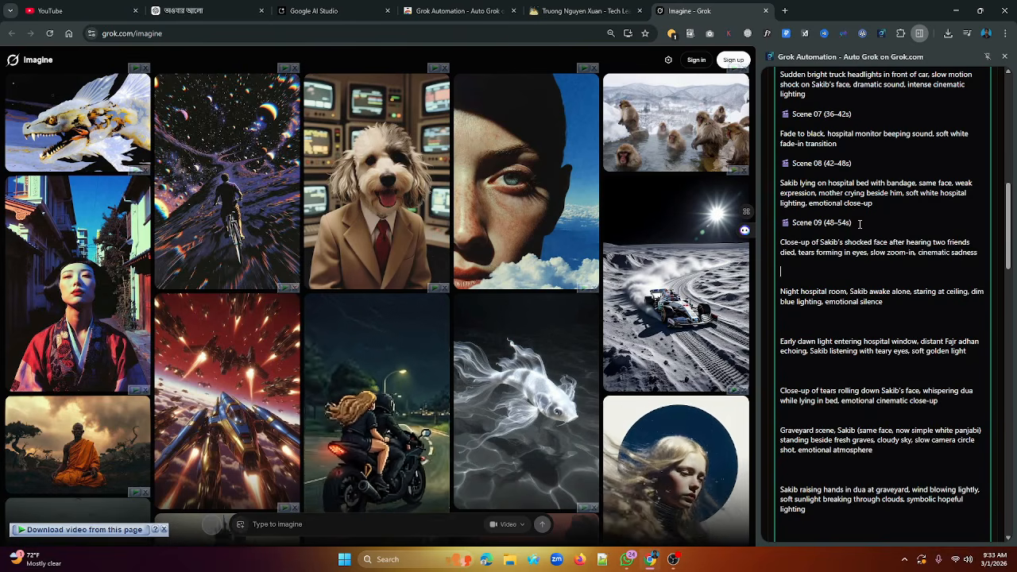
- Delete the heading lines of Scene 09, Scene 08 and Scene 07 from the prompts
left_click_drag(859, 224, 781, 223)
key("BackSpace")
scroll(842, 270, "up", 2)
left_click_drag(851, 268, 782, 268)
key("BackSpace")
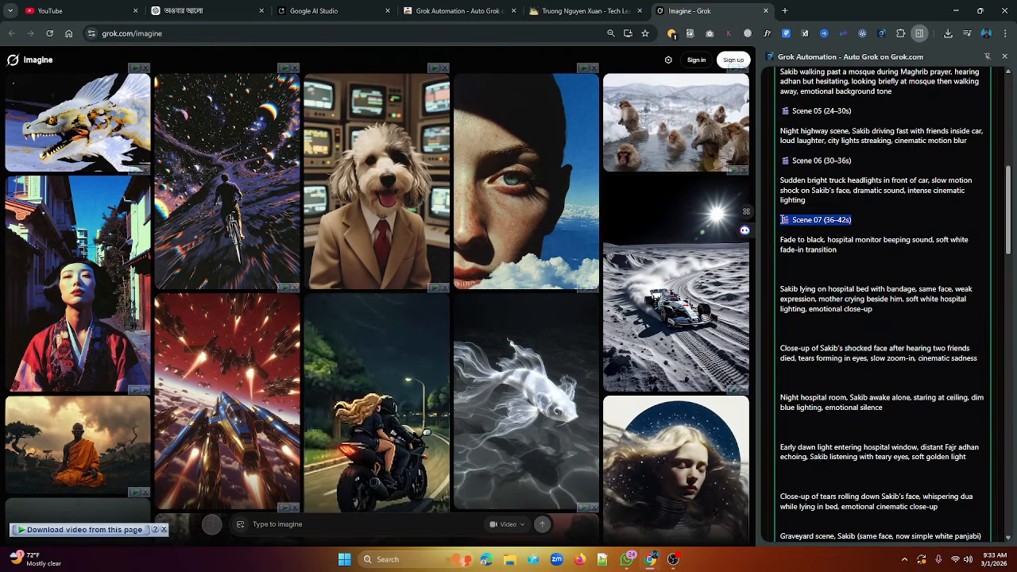
key("BackSpace")
scroll(810, 266, "up", 2)
left_click_drag(858, 268, 775, 267)
key("BackSpace")
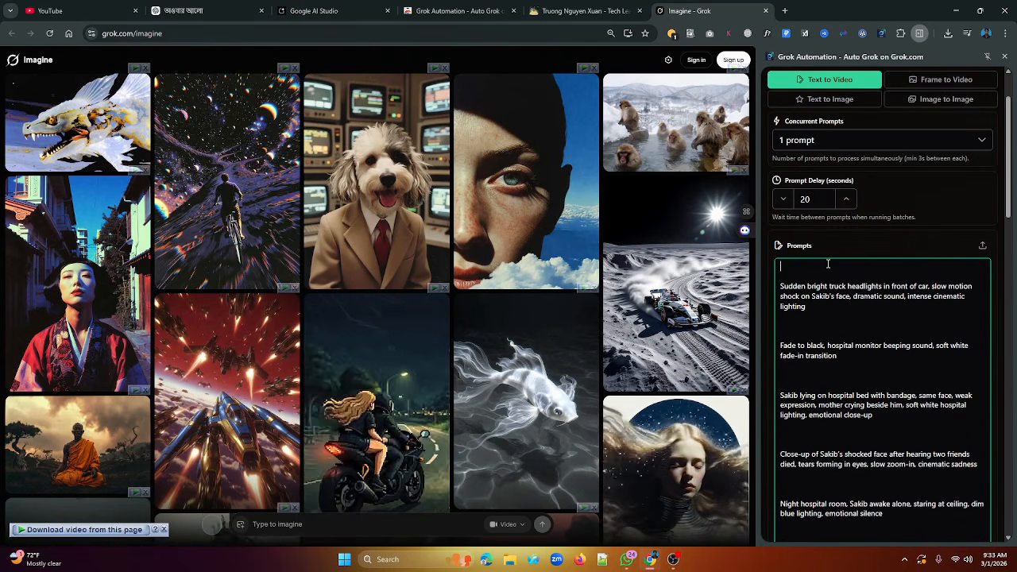
key("ctrl+z")
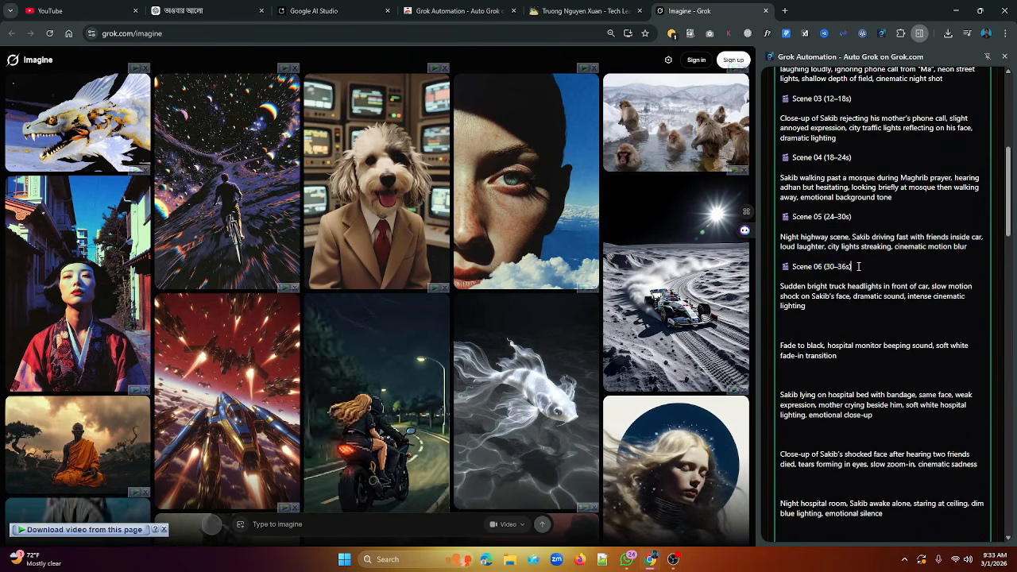
- Delete the heading lines of Scene 06, Scene 05 and Scene 04 from the prompts
left_click_drag(851, 266, 779, 264)
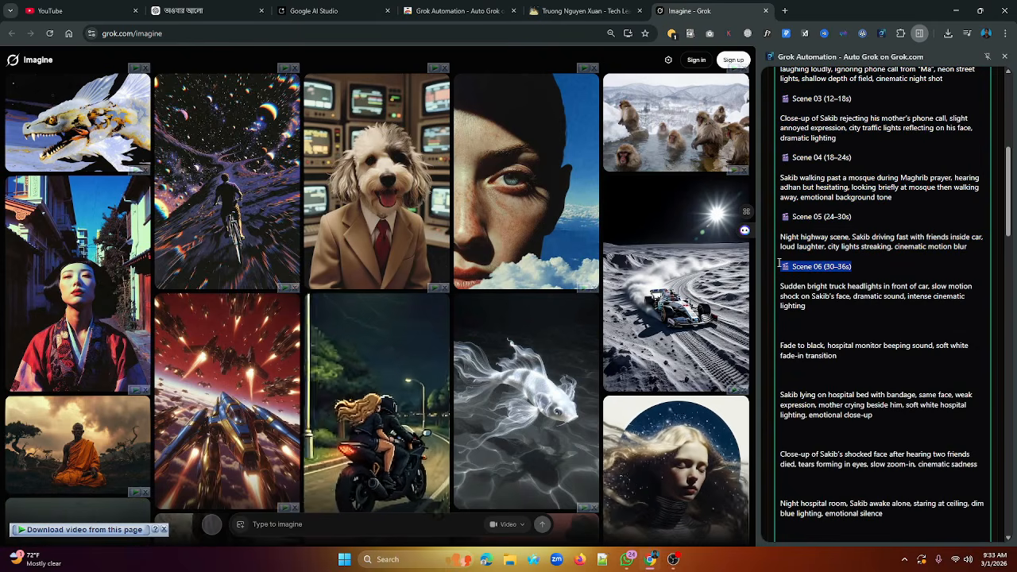
key("BackSpace")
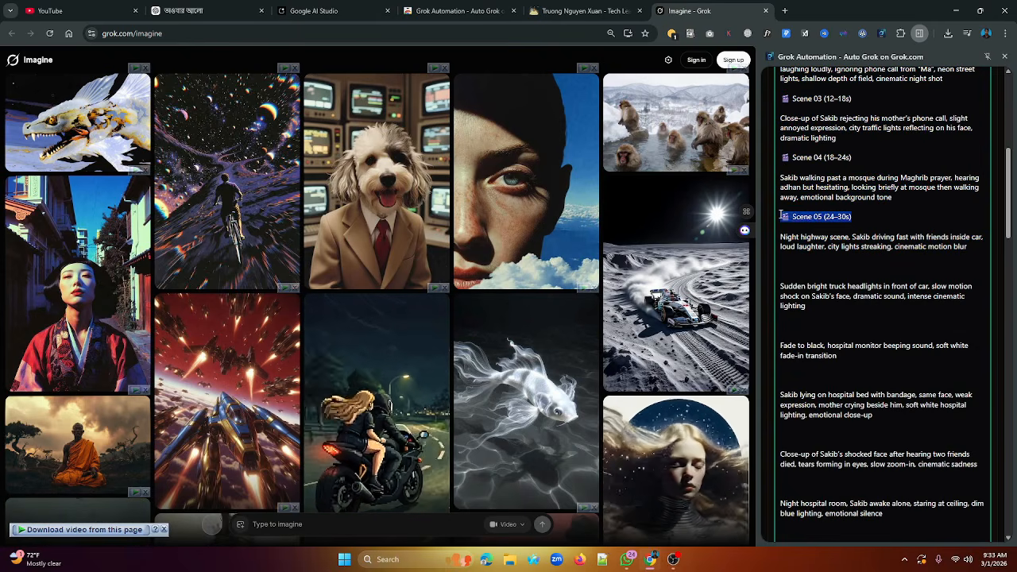
key("BackSpace")
scroll(819, 246, "up", 3)
key("BackSpace")
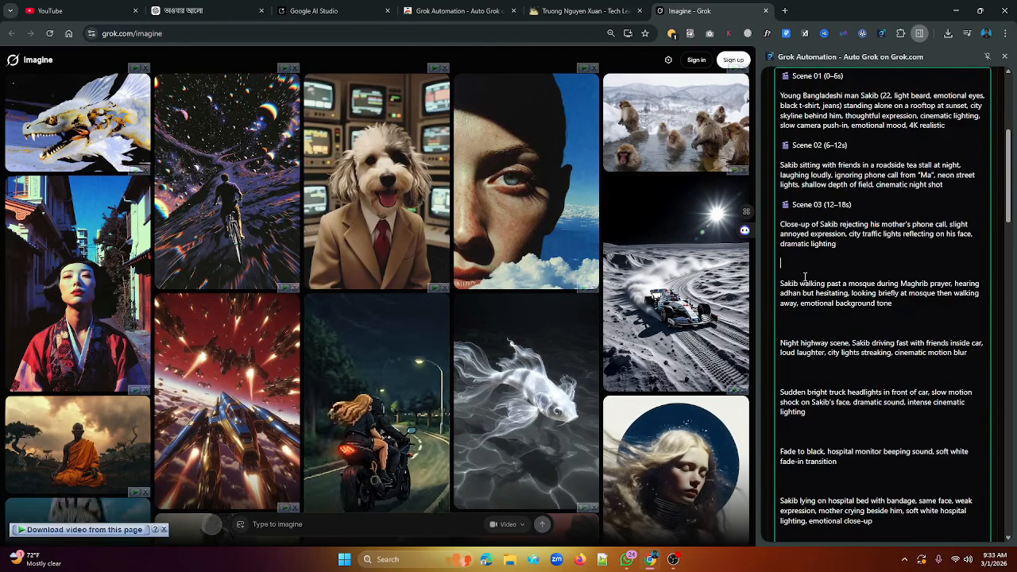
- Delete the heading lines of Scene 03, Scene 02 and Scene 01 from the prompts
scroll(783, 278, "up", 3)
left_click_drag(852, 310, 783, 310)
key("BackSpace")
left_click_drag(848, 251, 778, 251)
key("BackSpace")
left_click_drag(847, 182, 779, 182)
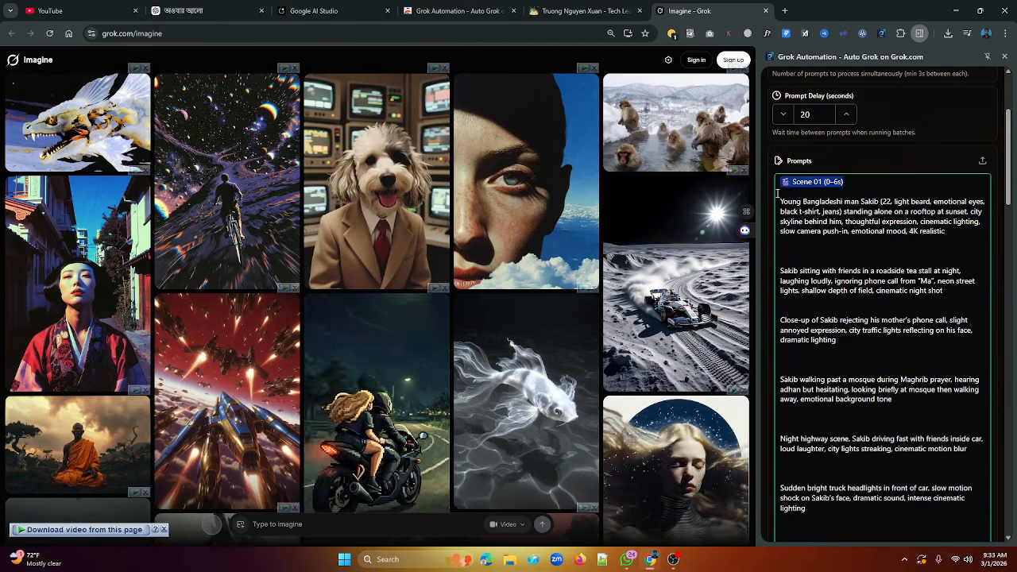
key("BackSpace")
- Try to run the cleaned scene prompts as a batch in the Grok Automation extension
scroll(813, 352, "down", 10)
scroll(813, 351, "down", 10)
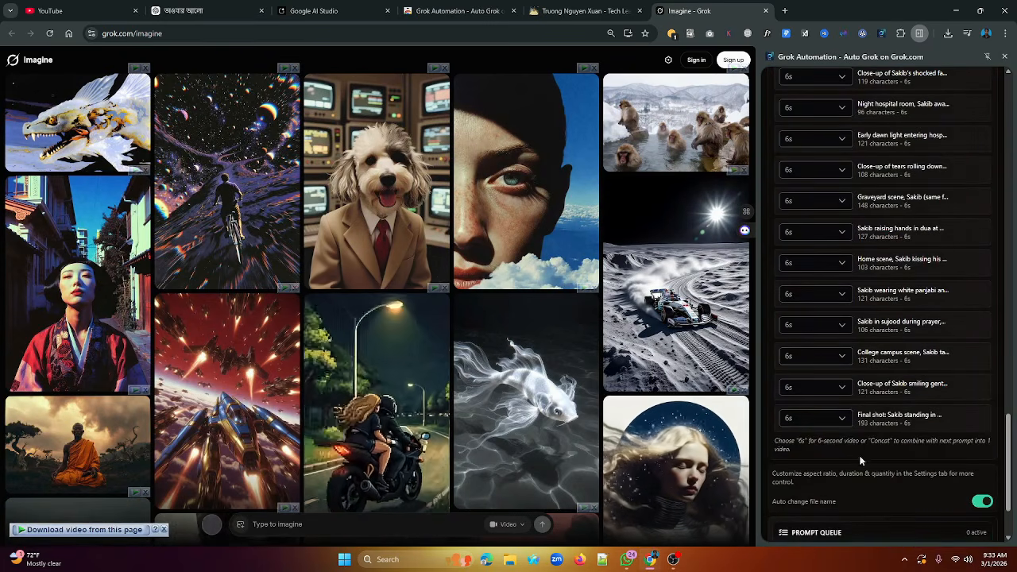
scroll(864, 413, "down", 2)
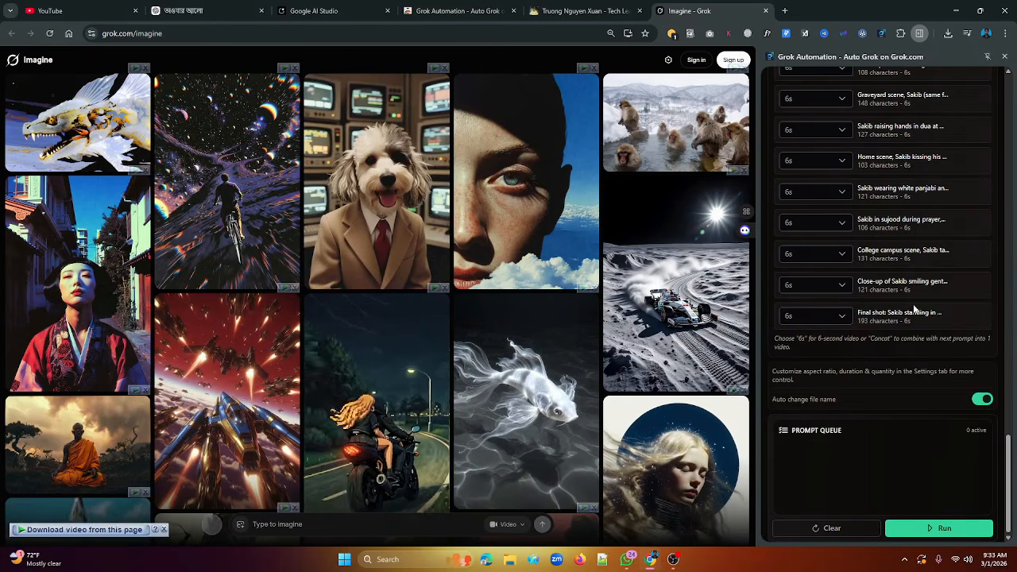
left_click(936, 528)
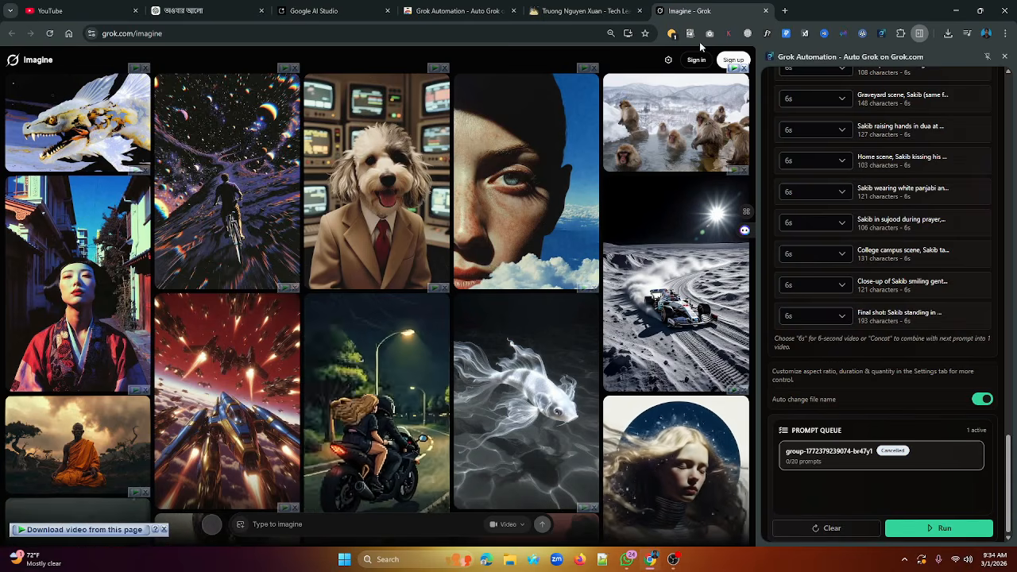
- Search the web for "tem mail", open temp-mail.org, and copy the temporary email address
left_click(457, 10)
left_click(460, 34)
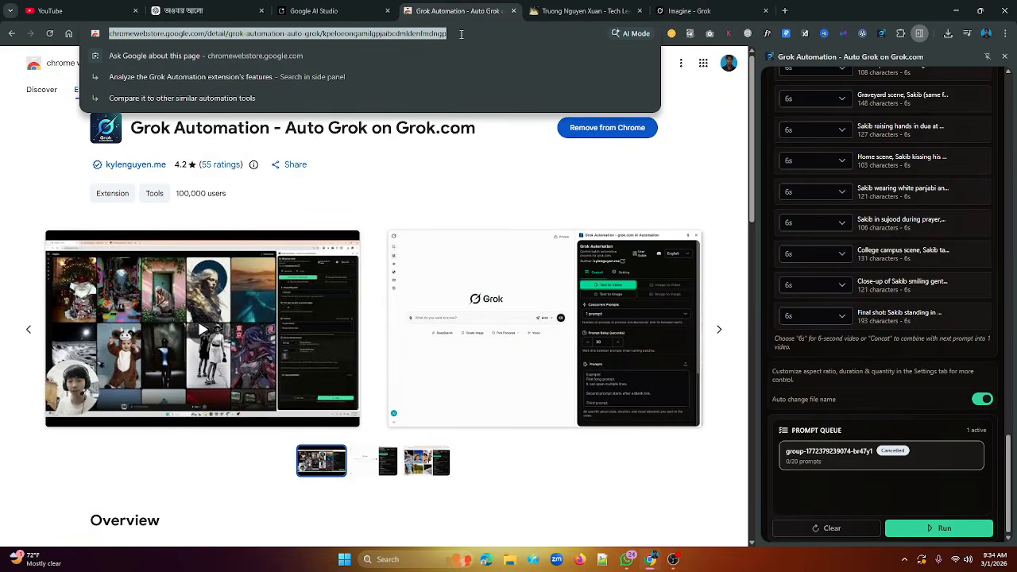
type("tem")
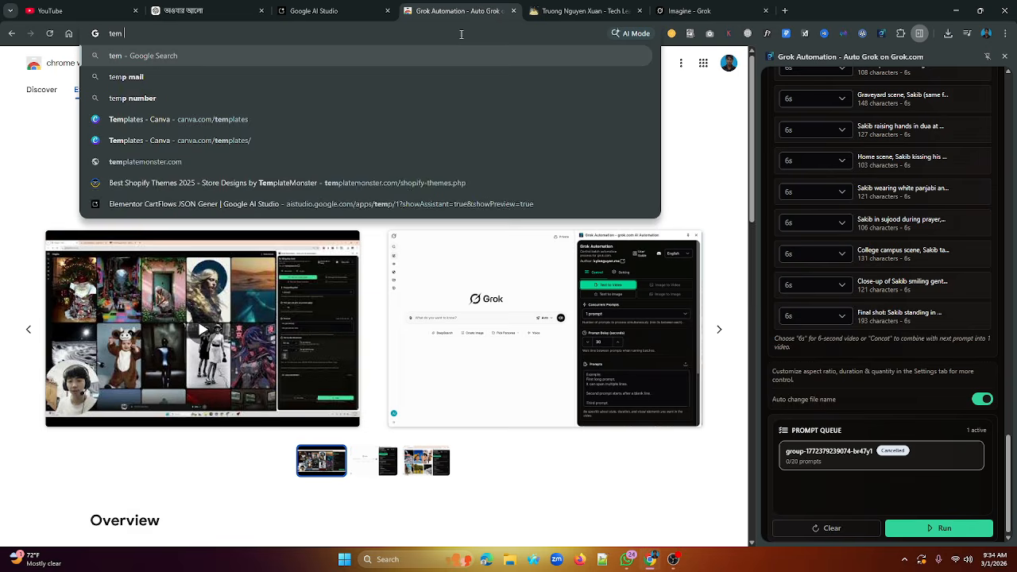
type(" mail")
key("Return")
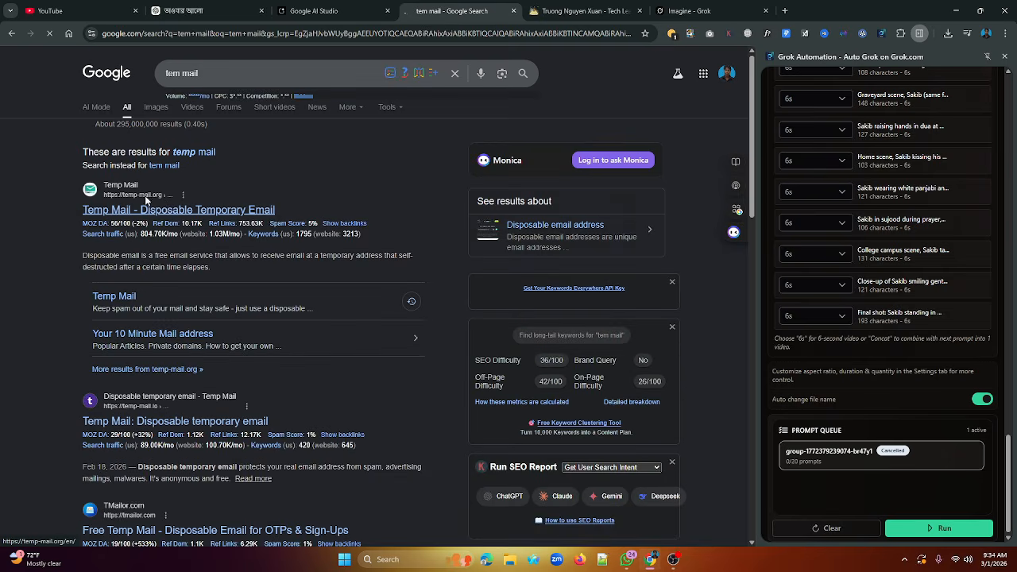
left_click(152, 200)
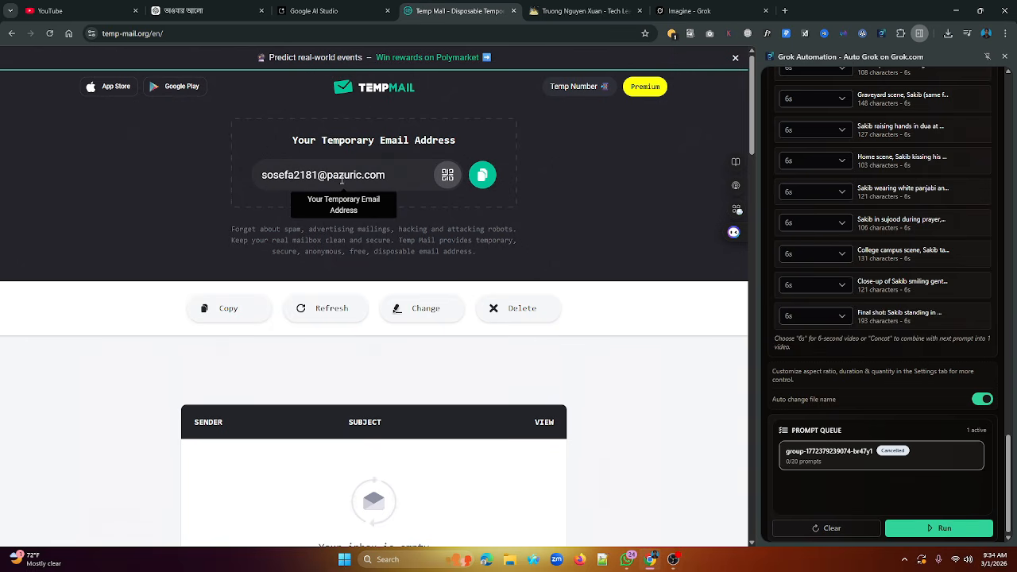
left_click(472, 176)
- Start a Grok account sign-up by email and submit the copied temporary address
left_click(691, 11)
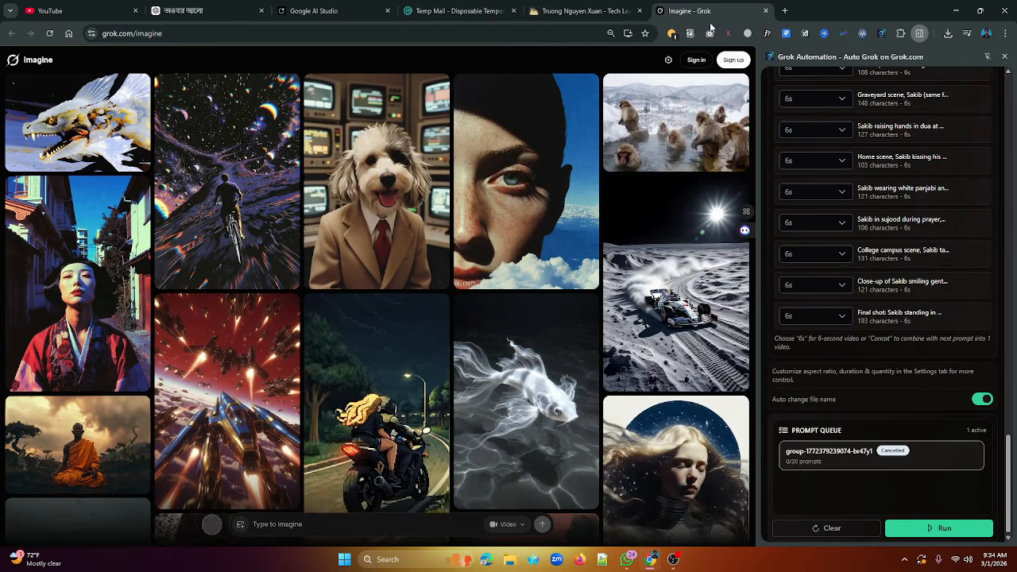
left_click(732, 61)
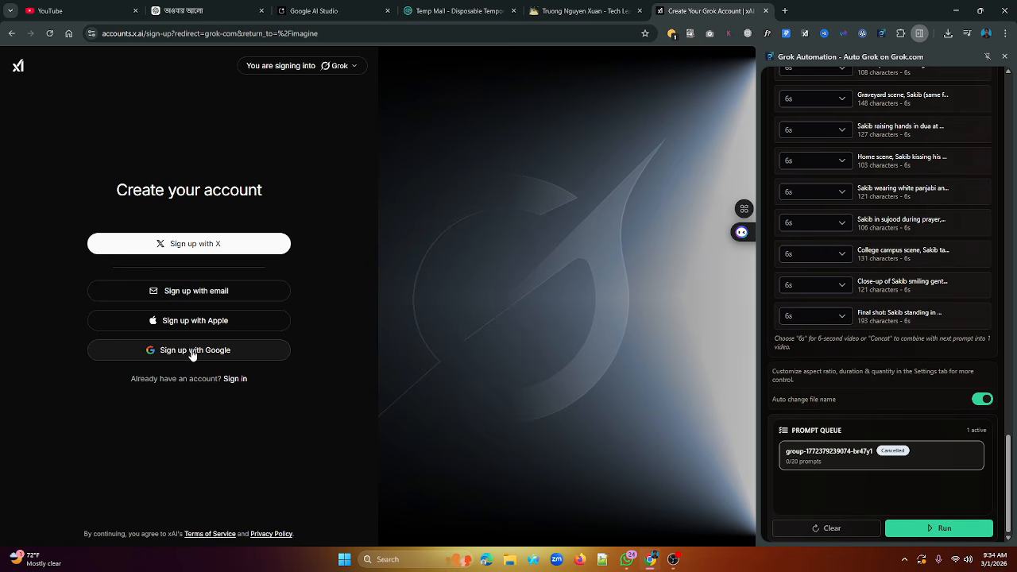
left_click(193, 296)
right_click(158, 280)
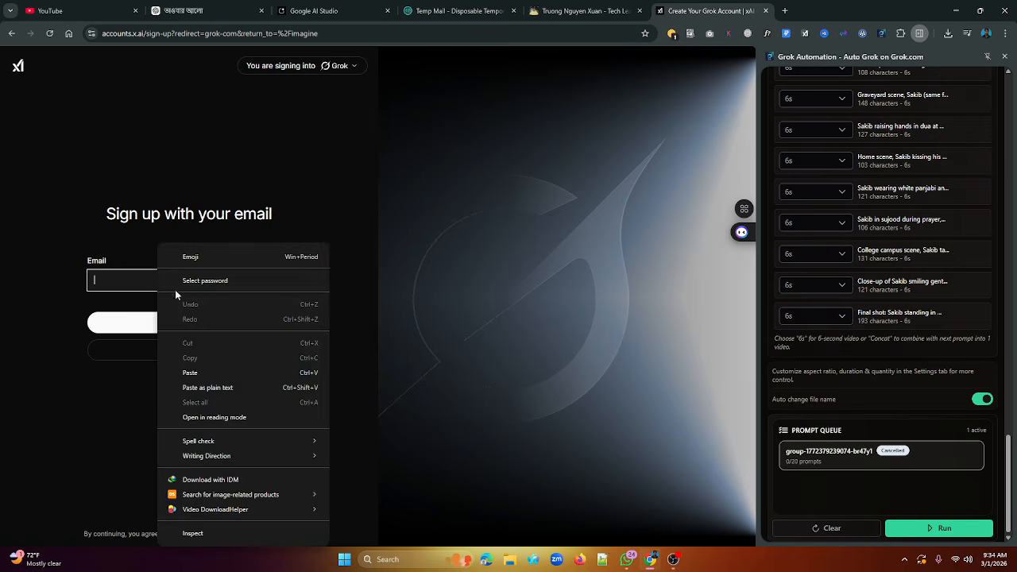
left_click(195, 371)
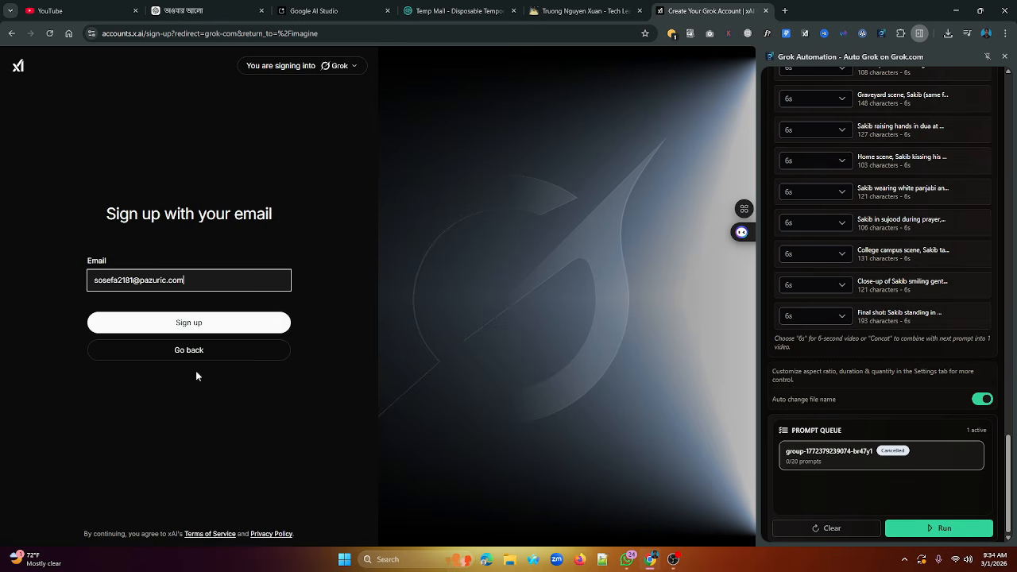
left_click(188, 325)
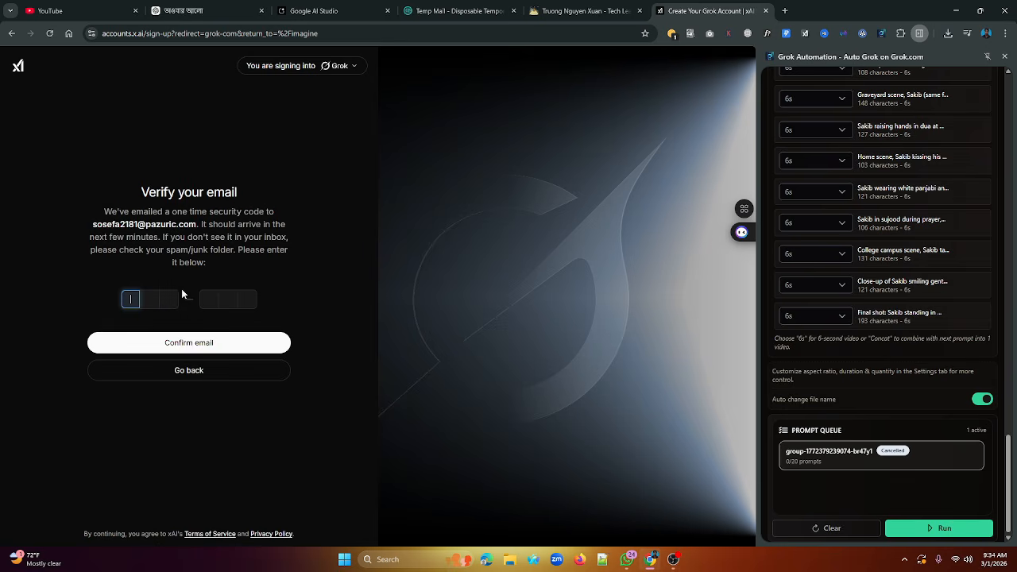
- Open the xAI confirmation email in the Temp Mail inbox to read its verification code
left_click(456, 11)
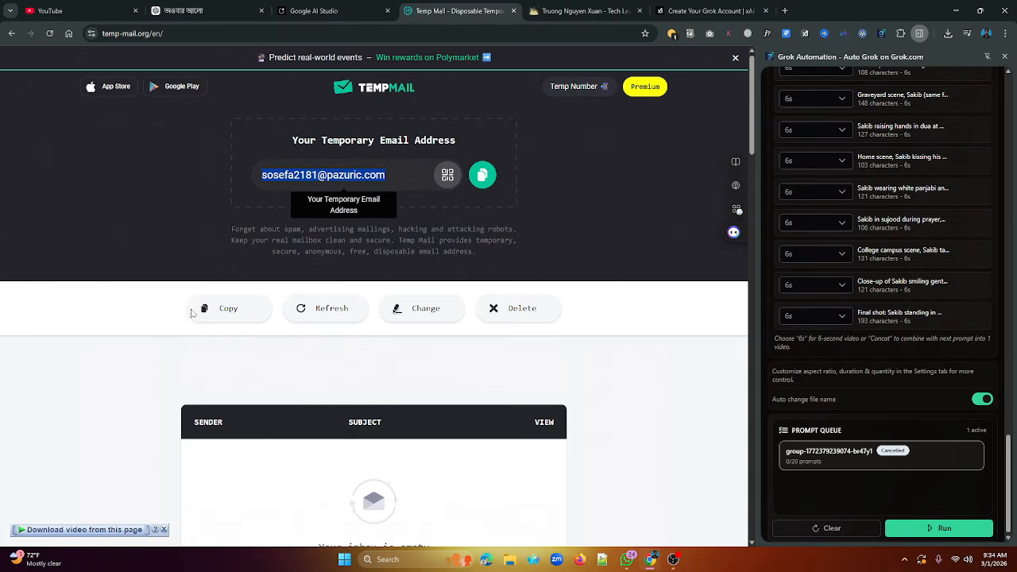
scroll(257, 365, "down", 1)
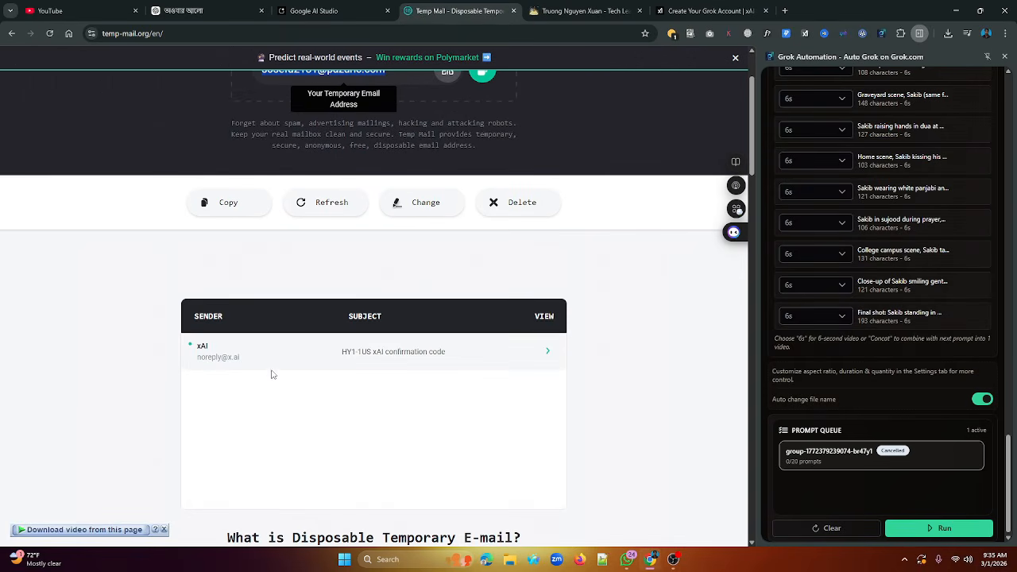
left_click(352, 359)
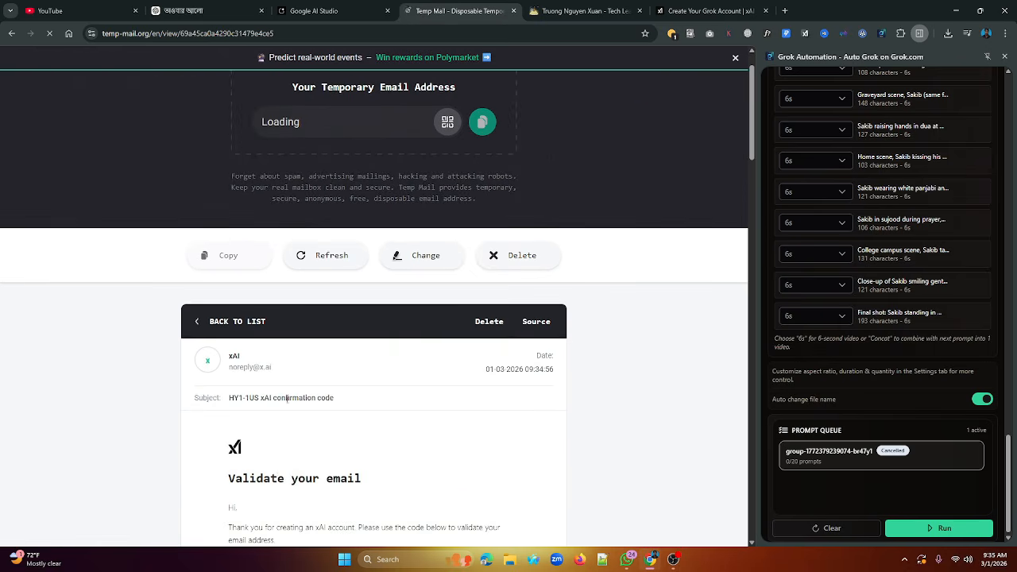
scroll(278, 455, "down", 2)
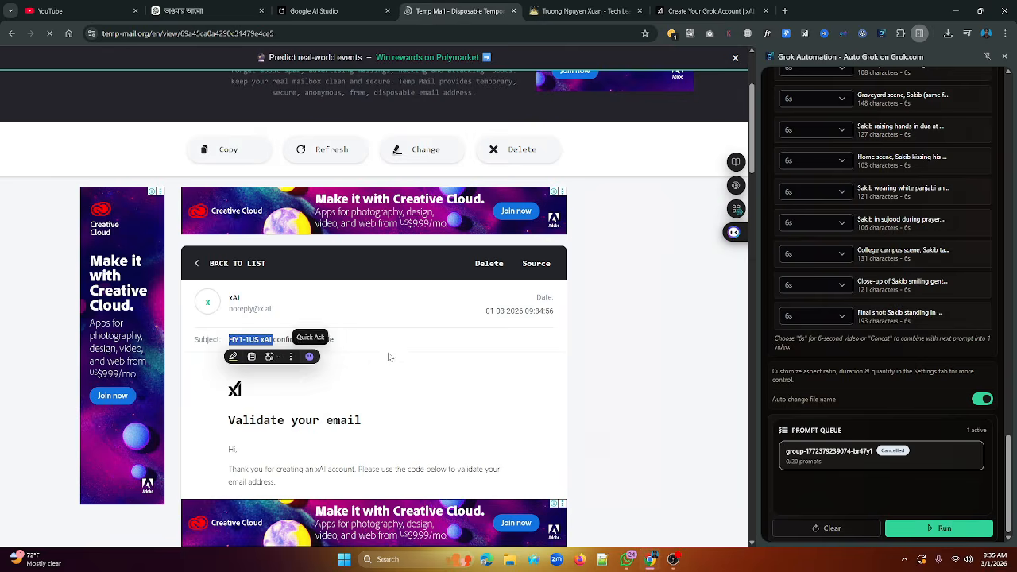
- Enter the emailed verification code on the Grok sign-up page, checking it against the message in Temp Mail
left_click(666, 10)
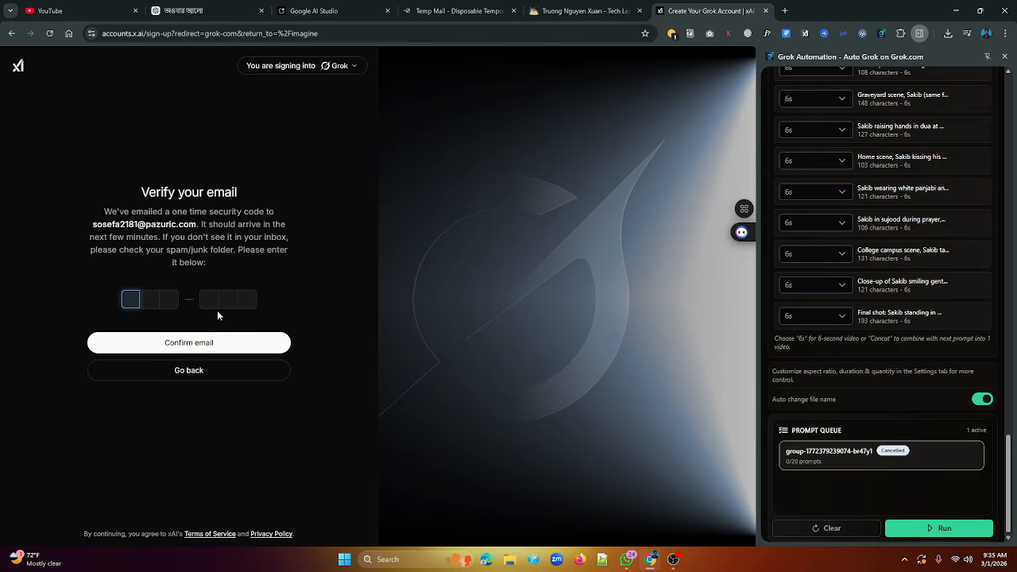
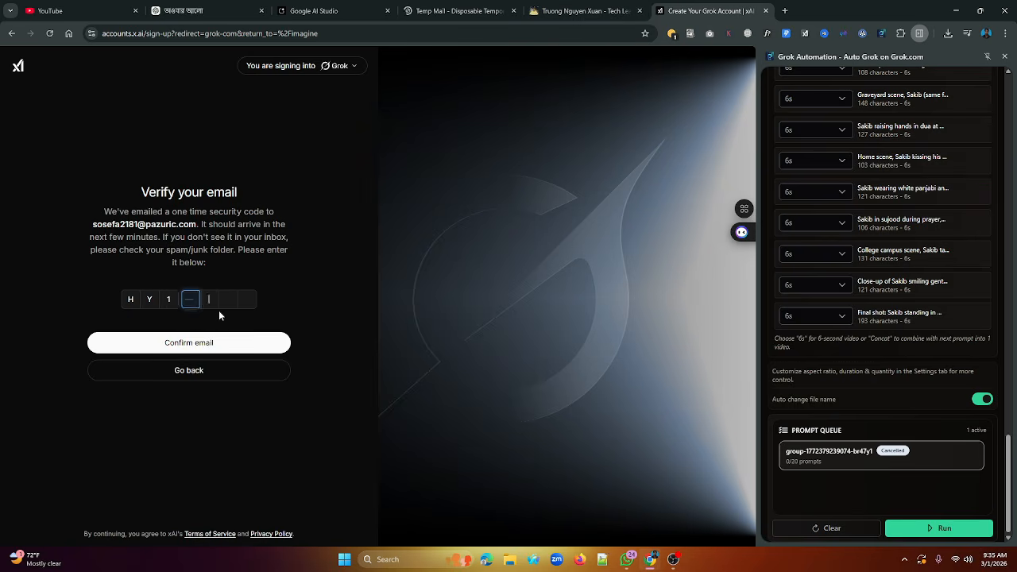
left_click(456, 10)
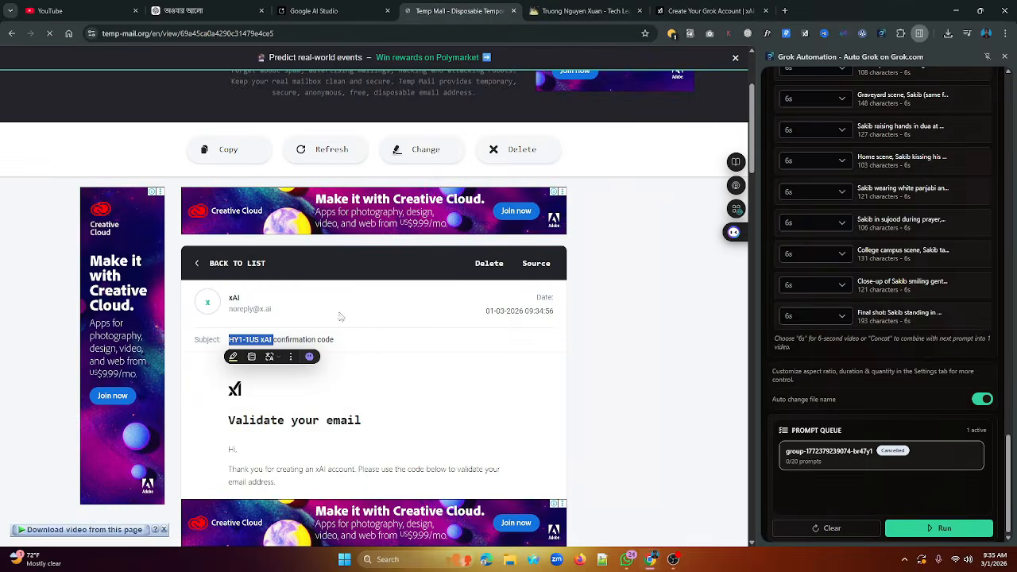
left_click(364, 371)
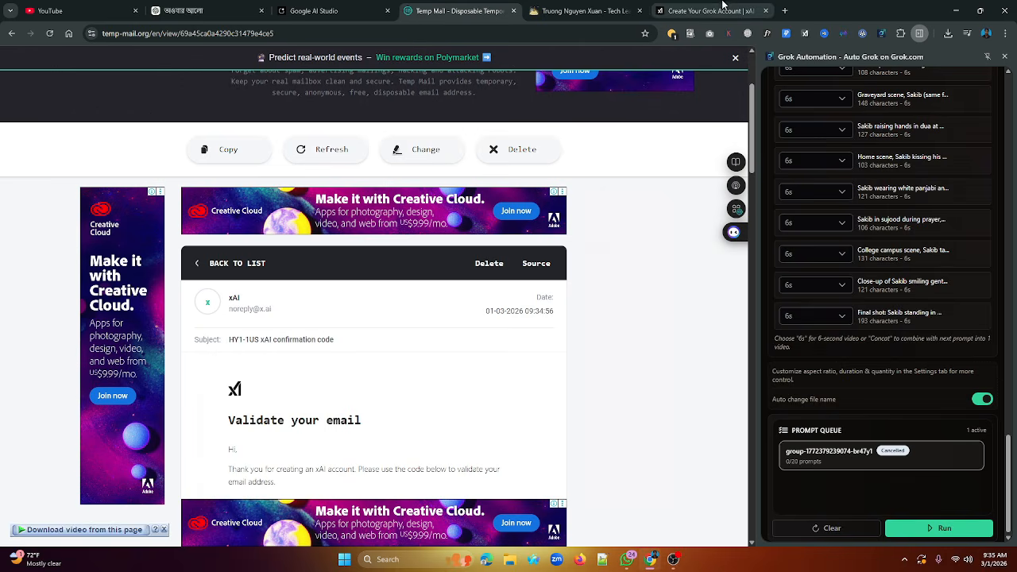
left_click(706, 10)
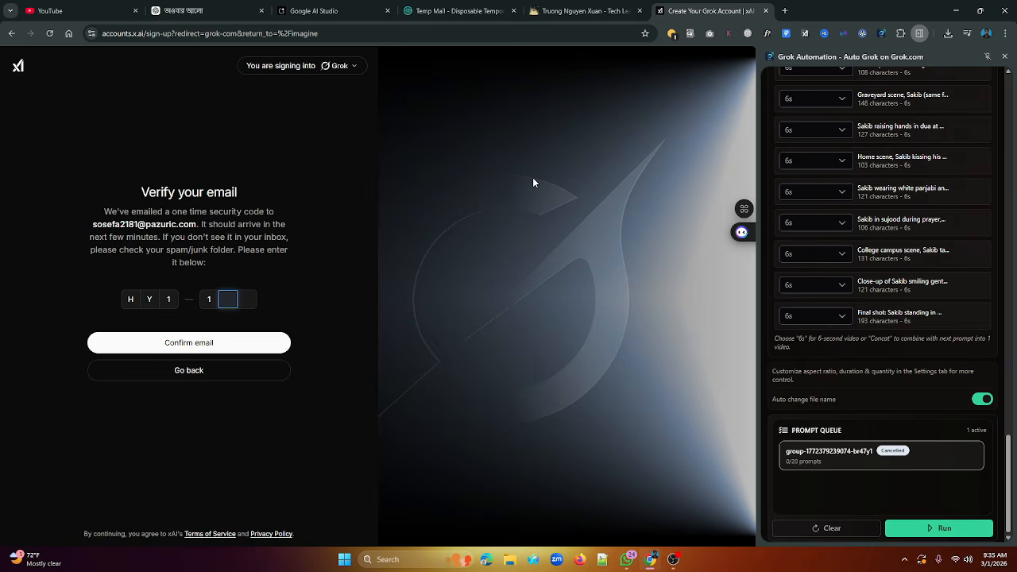
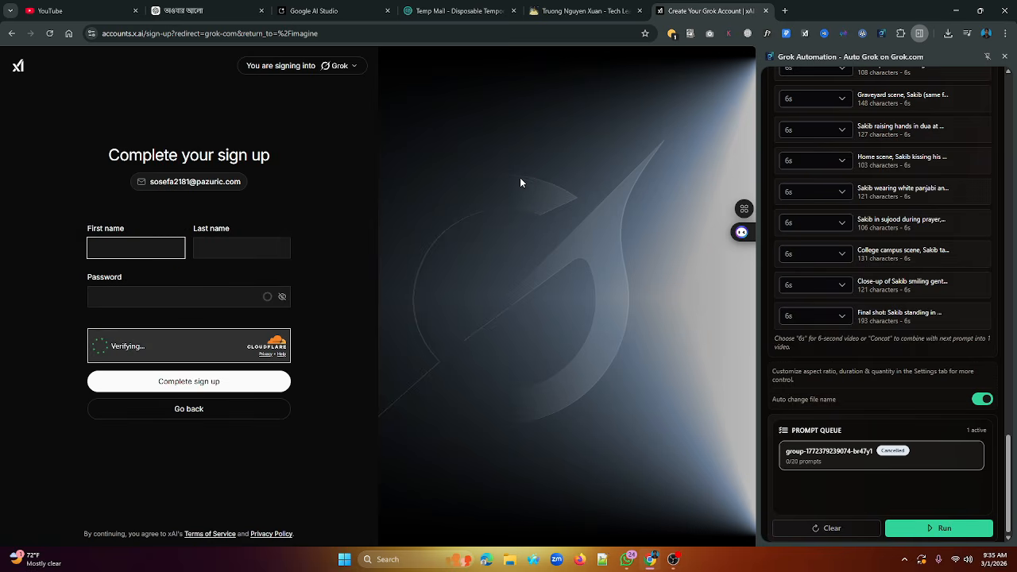
- Fill in the first and last name, accept the suggested strong password in the password field, and complete the sign-up
left_click(135, 250)
type("asdas")
left_click(211, 248)
type("asdasd")
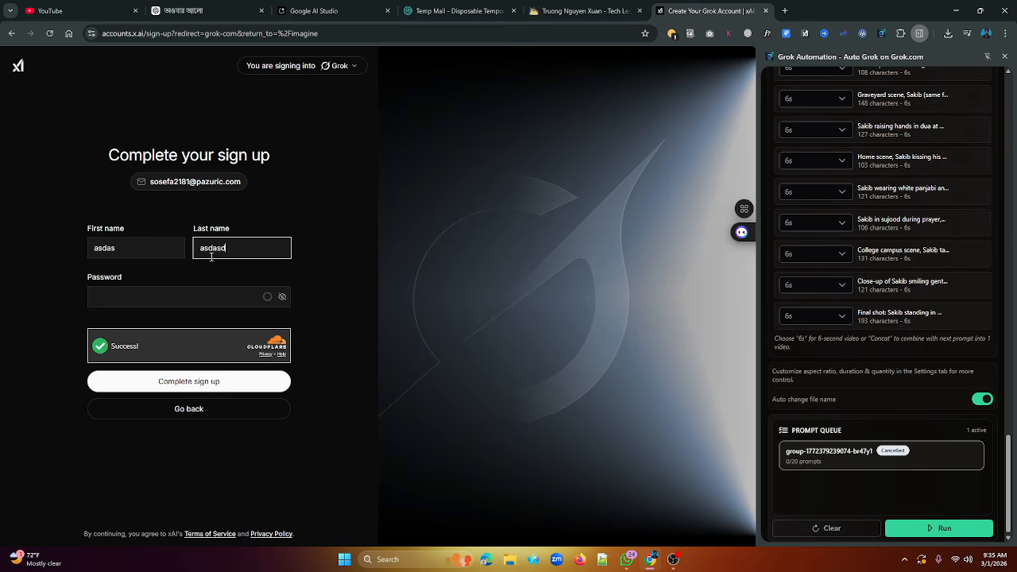
left_click(148, 296)
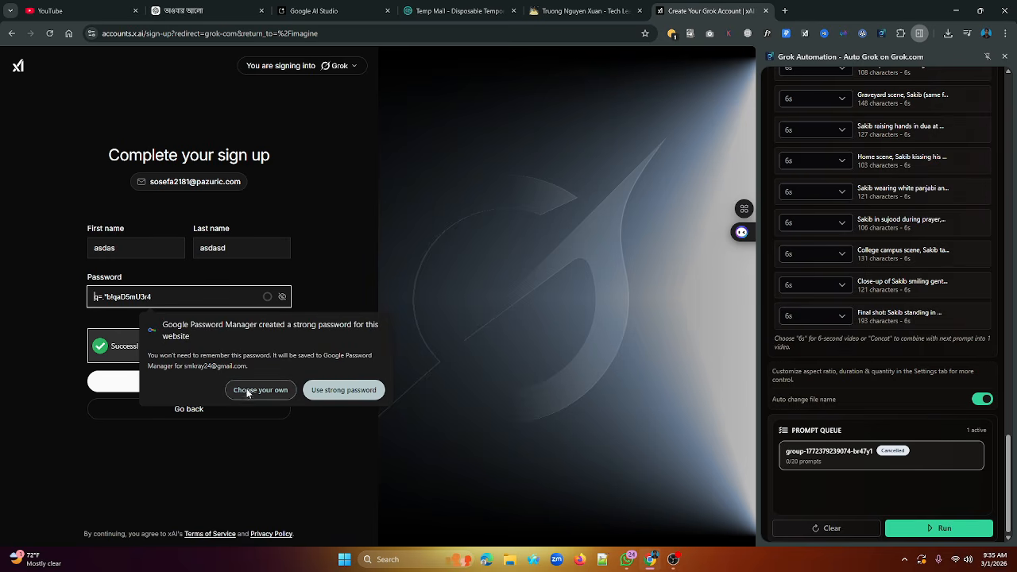
left_click(332, 392)
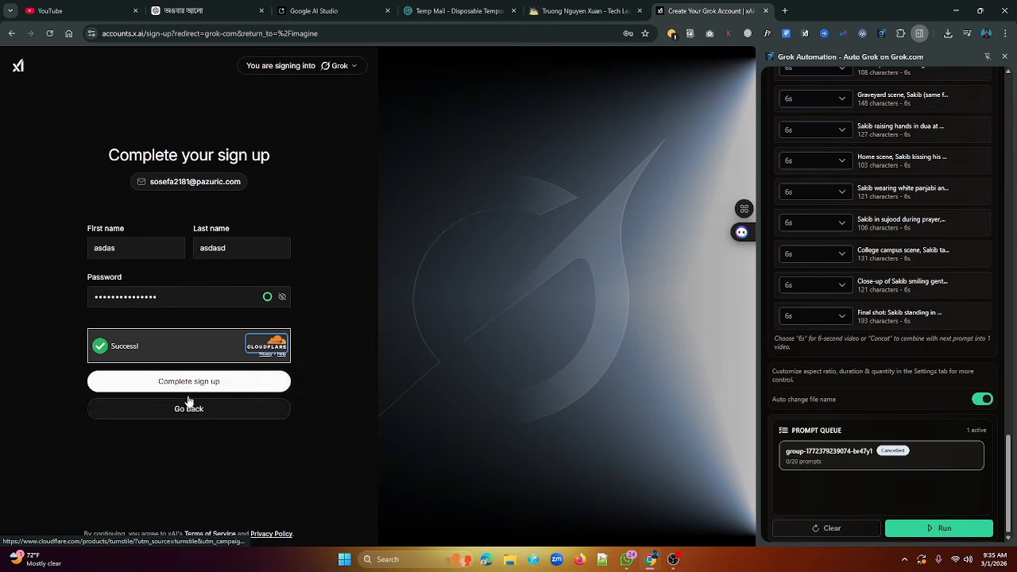
left_click(254, 382)
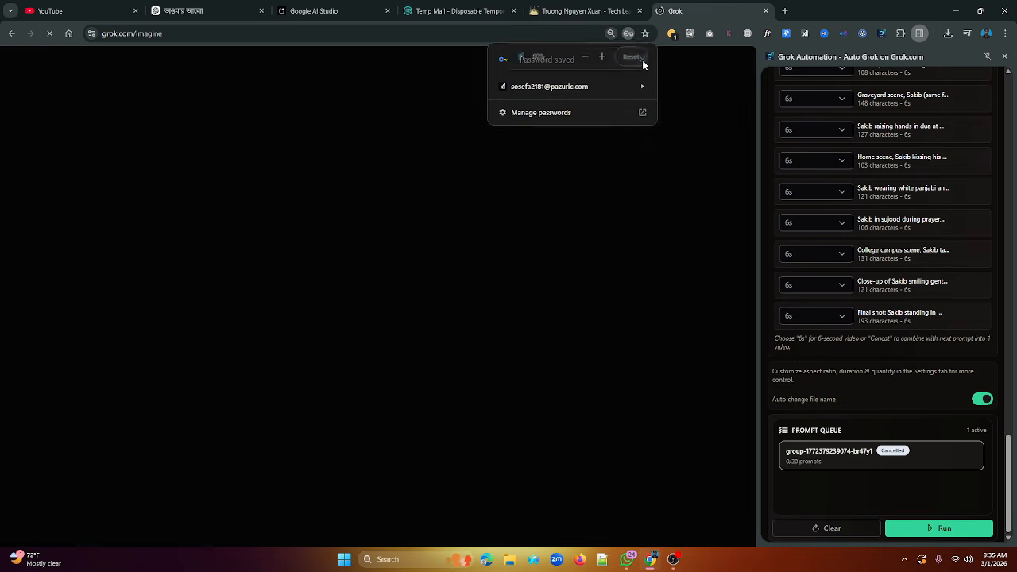
left_click(641, 59)
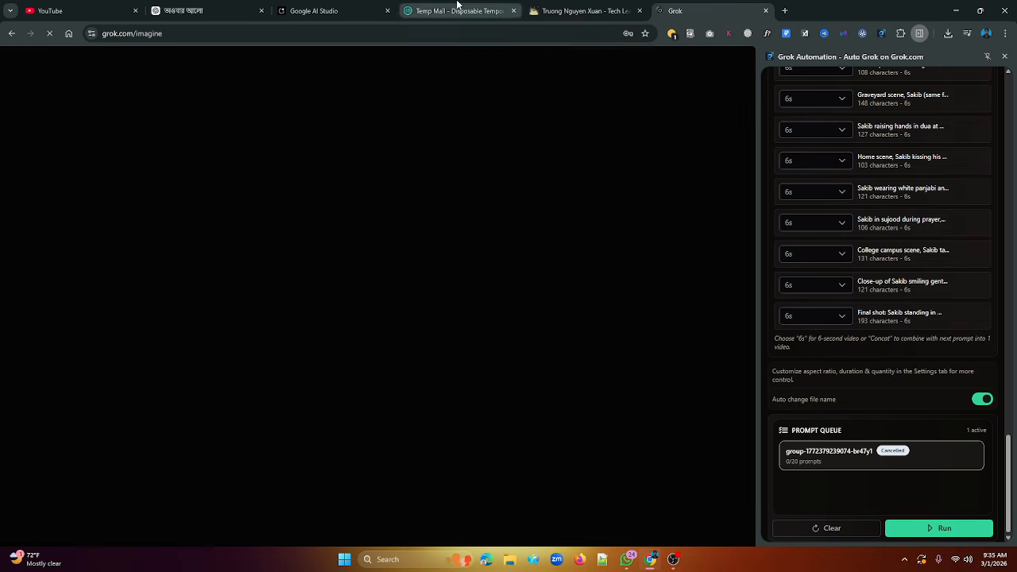
- Return to Grok's Imagine page and run the batch of 20 scene prompts with the new account
left_click(457, 12)
scroll(357, 239, "up", 3)
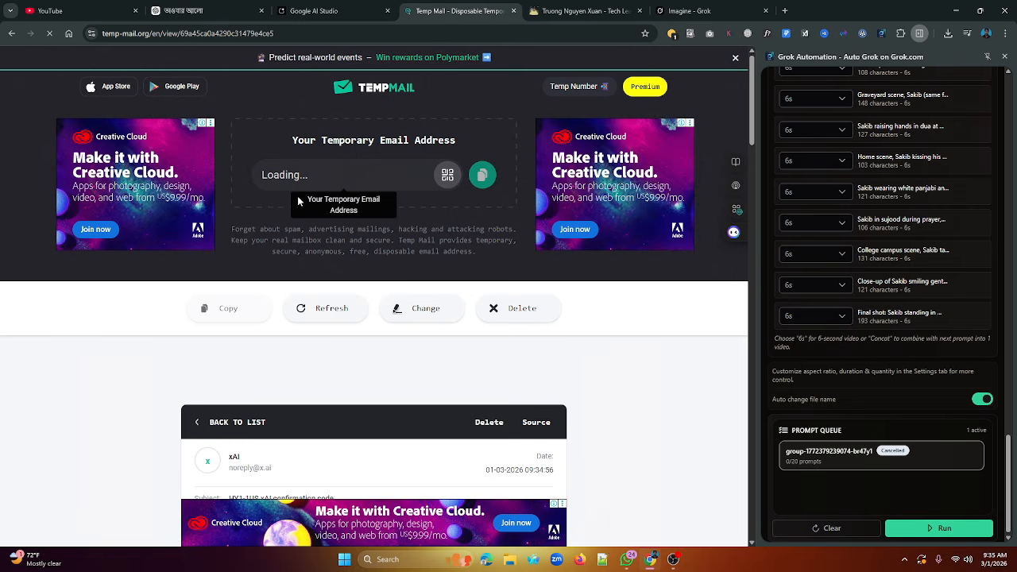
left_click(683, 11)
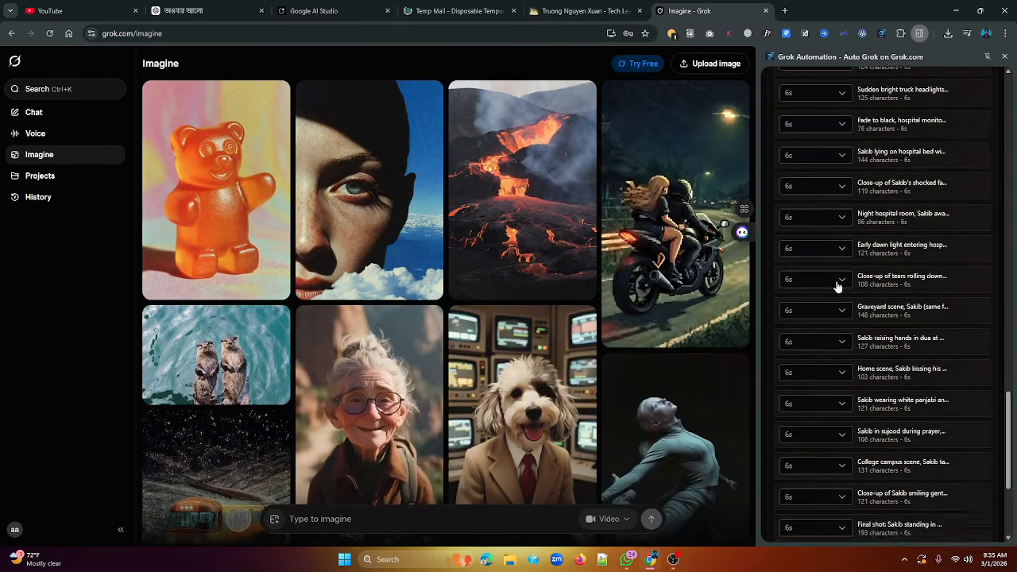
left_click(935, 527)
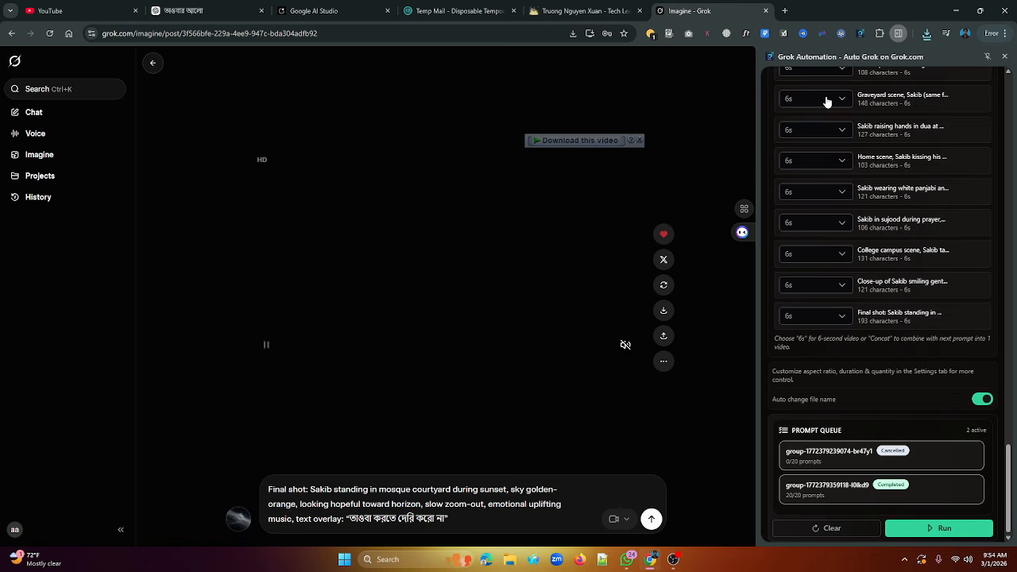
- Show the newest downloaded Grok video in its 01-03 folder and select all the scene videos there
left_click(928, 34)
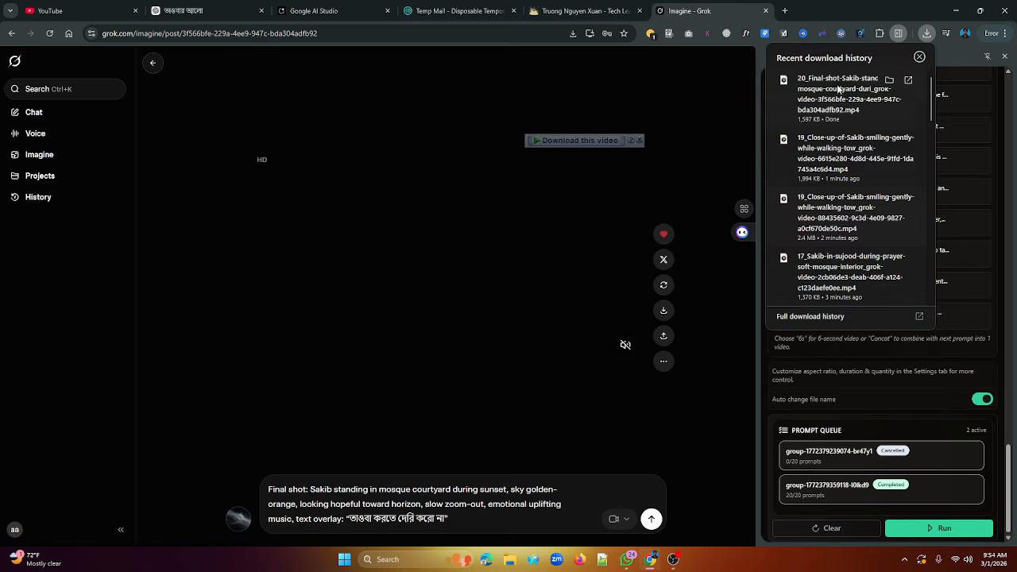
scroll(822, 187, "down", 3)
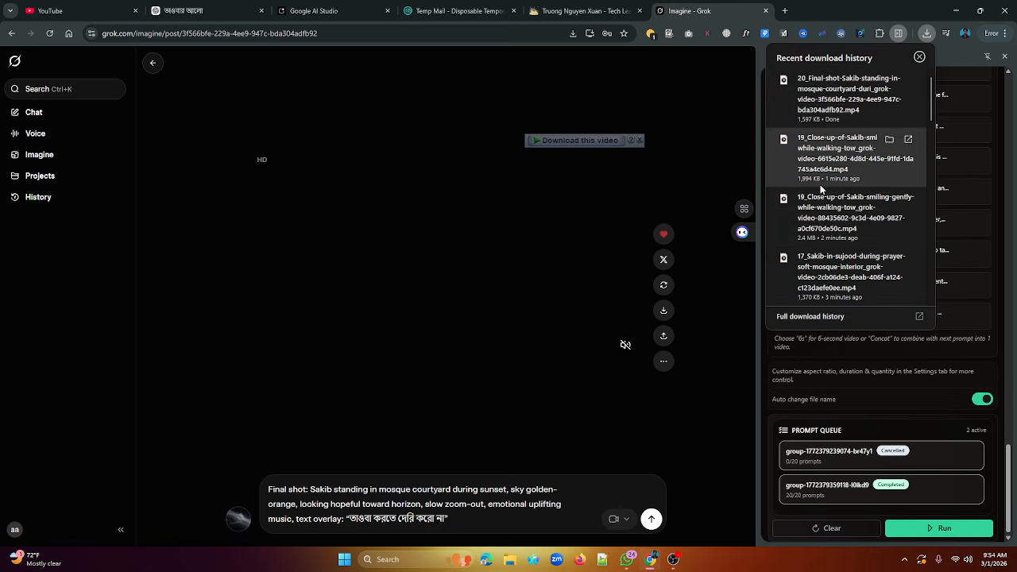
left_click(889, 81)
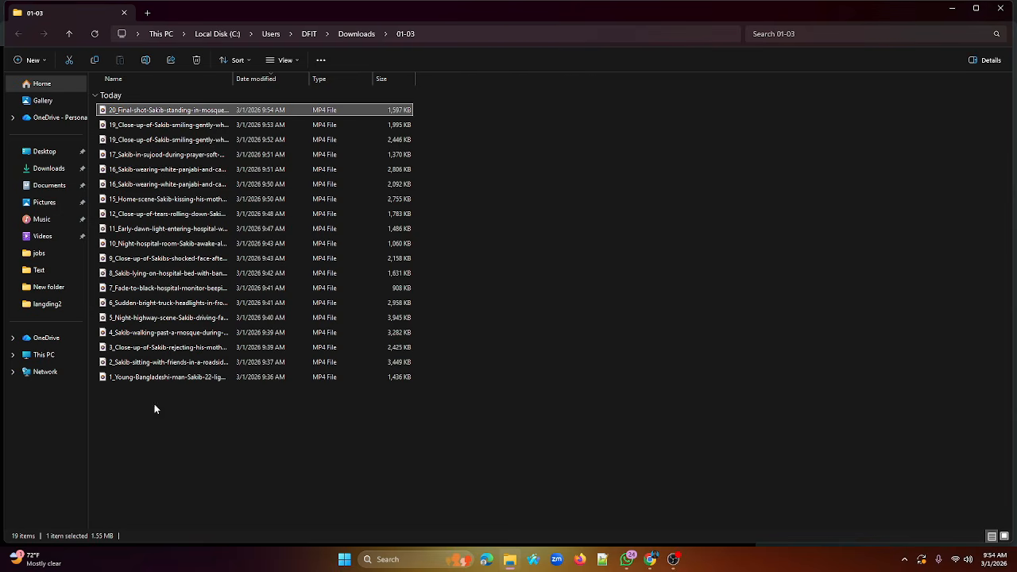
left_click_drag(153, 402, 152, 108)
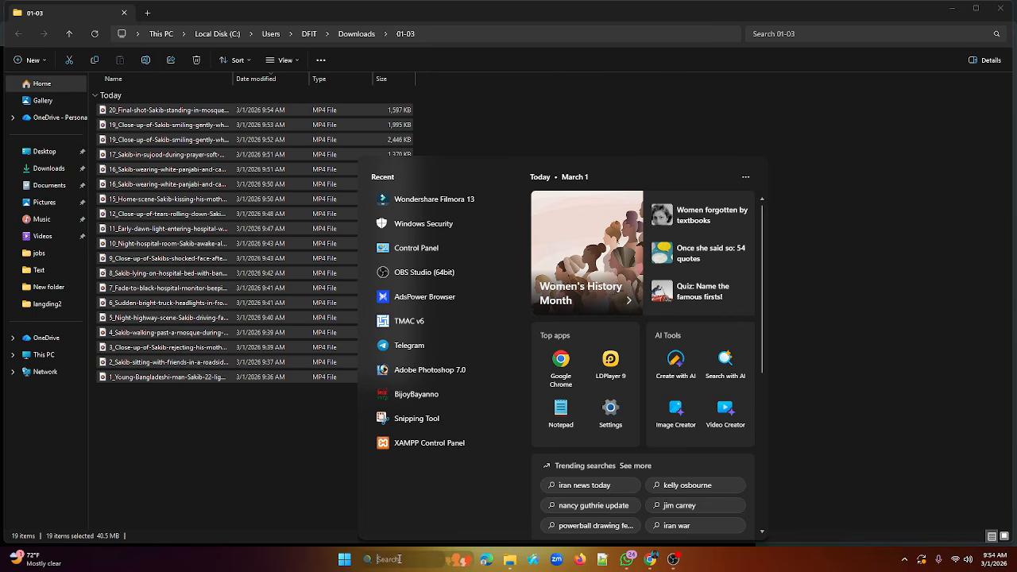
- Open Wondershare Filmora and import all the scene videos from the 01-03 folder into the project media
left_click(448, 200)
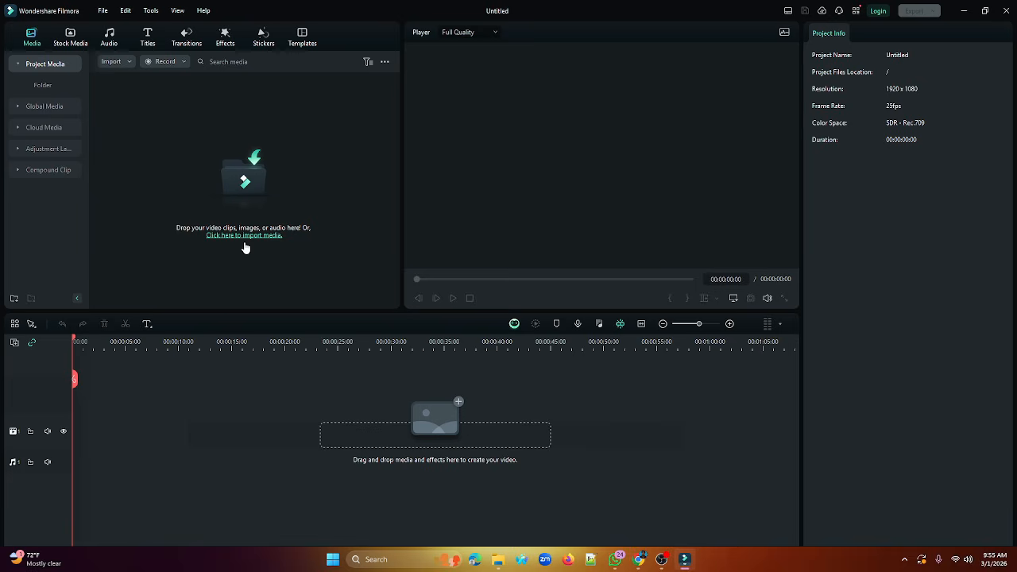
left_click(245, 235)
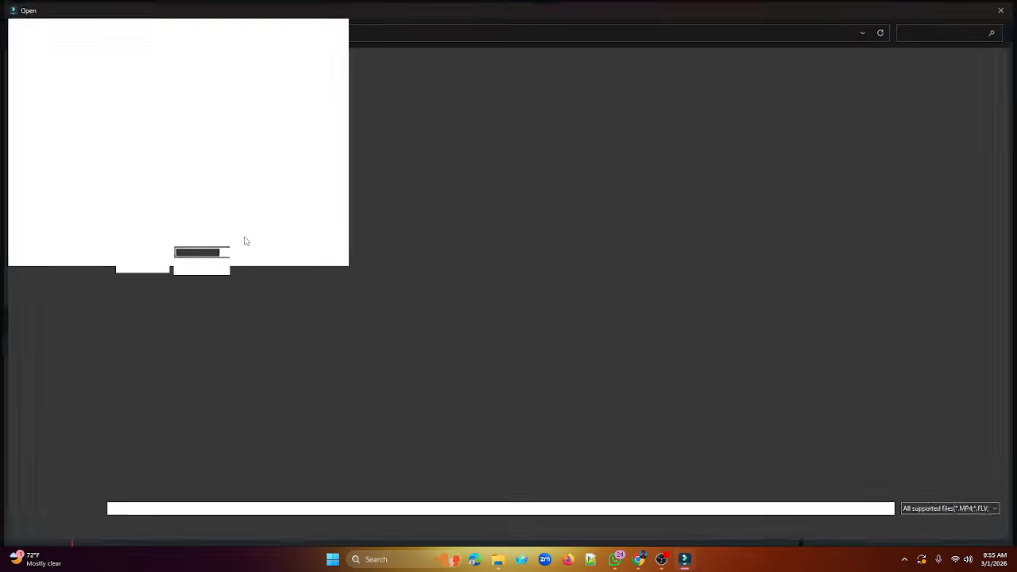
left_click(1004, 9)
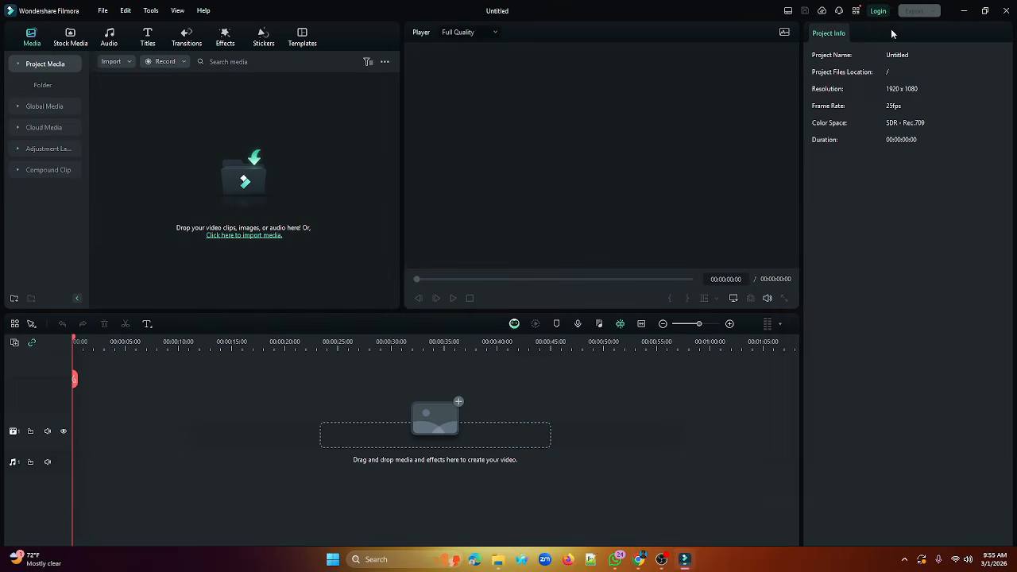
left_click(984, 11)
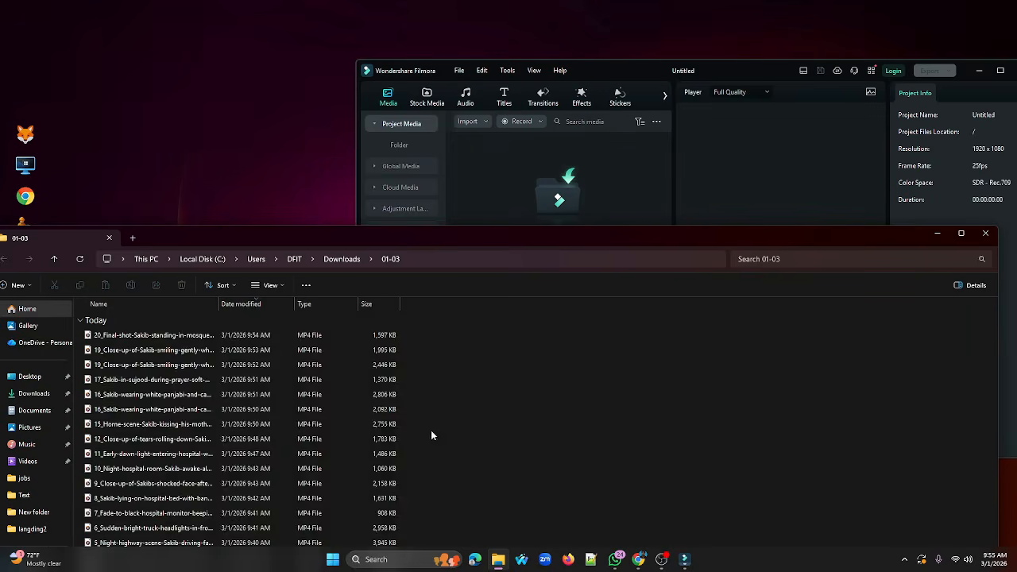
key("ctrl+a")
left_click_drag(246, 425, 498, 197)
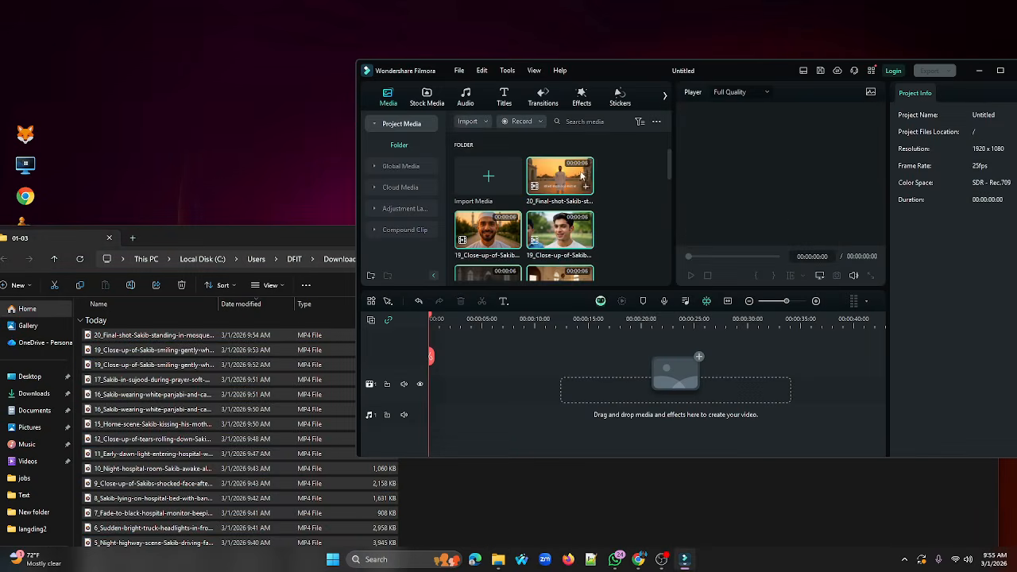
left_click(1000, 70)
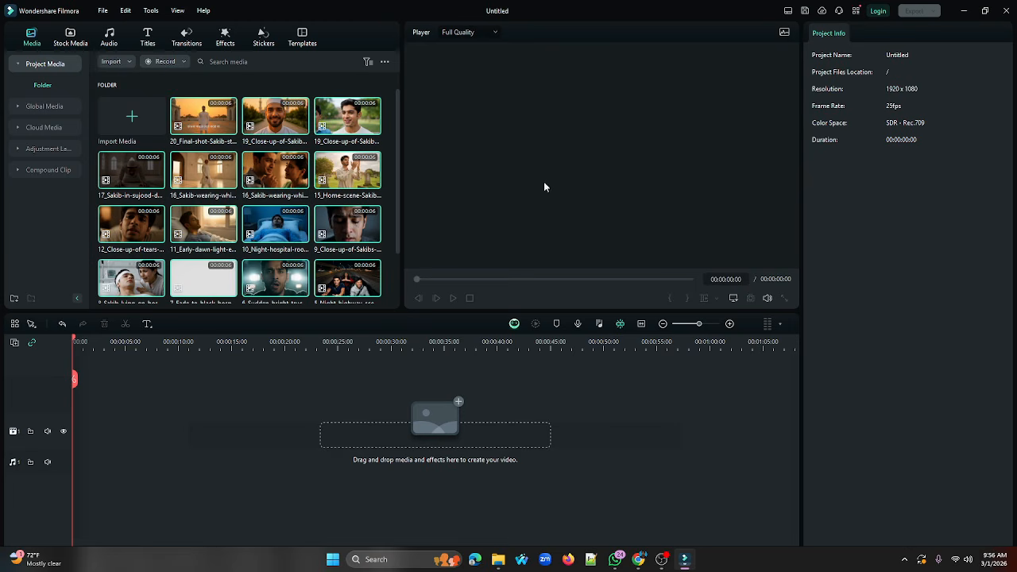
- Import the voice-over "download (1)" from the Downloads folder and place it at the start of the audio track
left_click(139, 117)
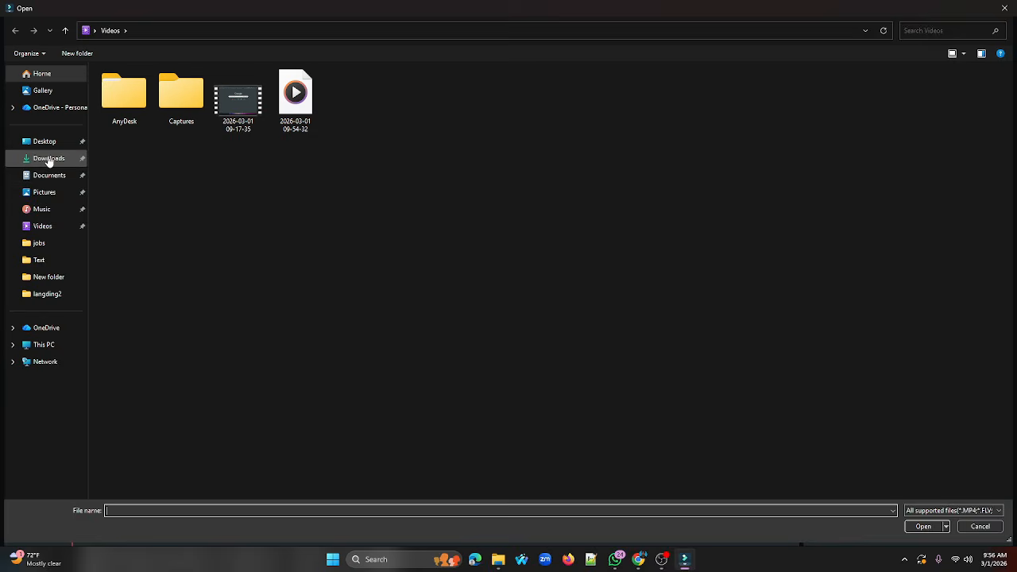
left_click(48, 159)
double_click(167, 156)
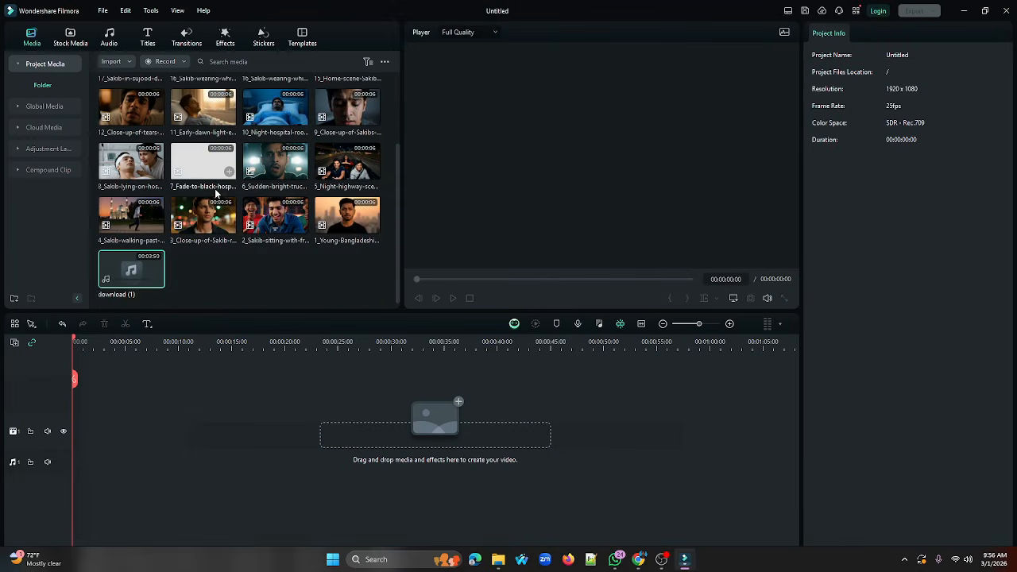
left_click_drag(145, 276, 72, 464)
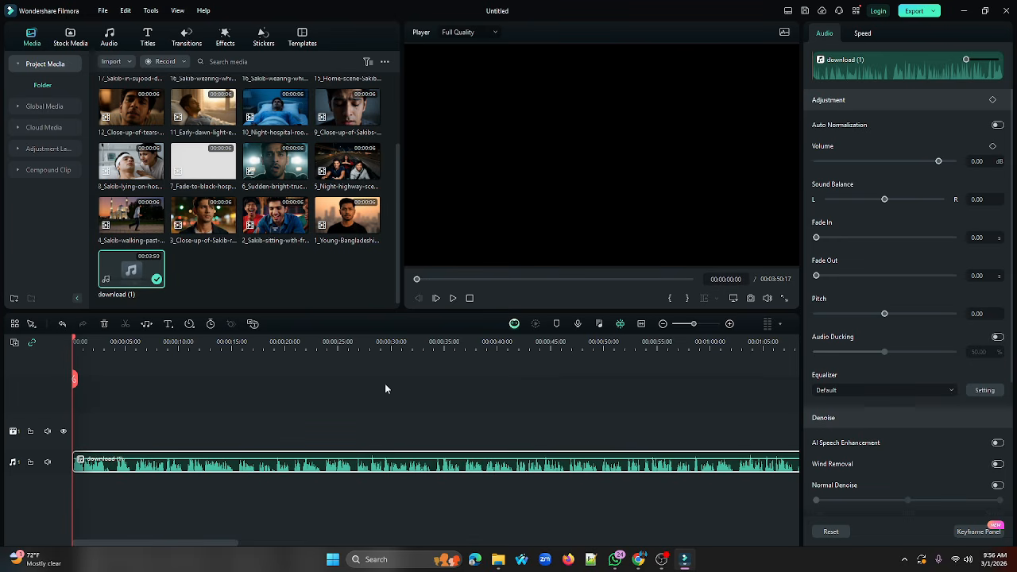
- Play the beginning of the voice-over and place scene clip 1 at the start of the video track, dismissing the offer to match project settings
left_click(454, 298)
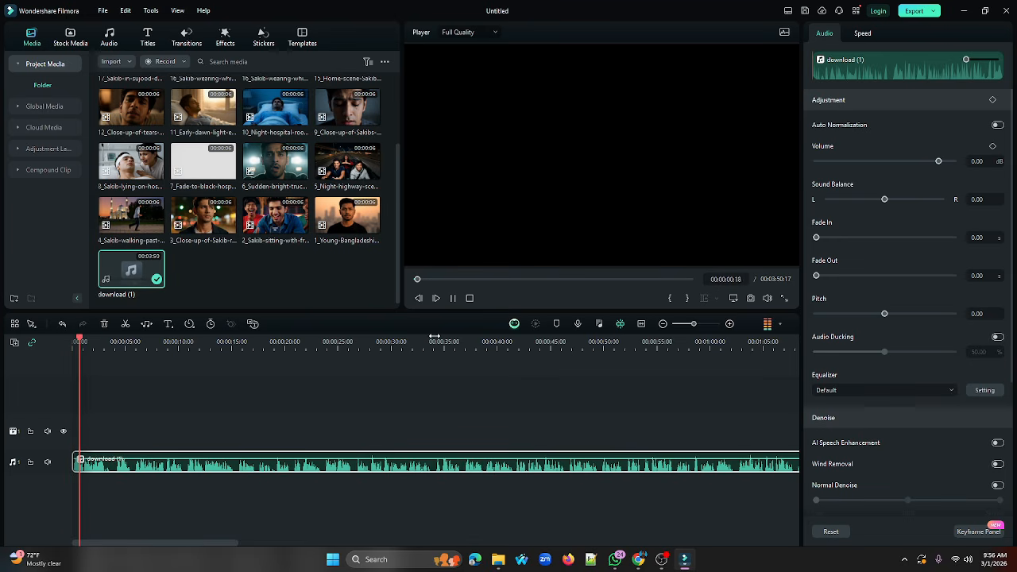
left_click(453, 298)
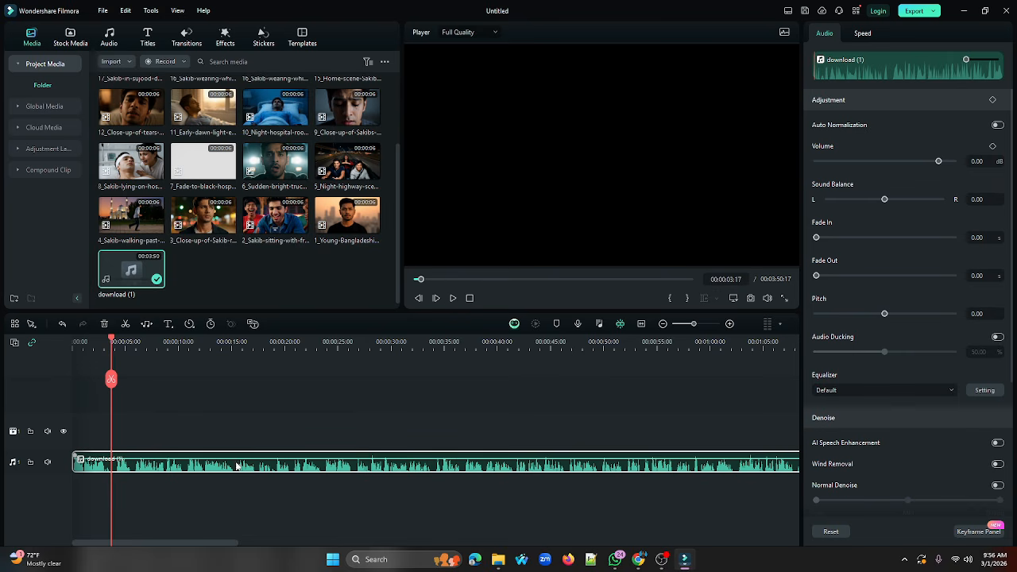
scroll(233, 186, "up", 3)
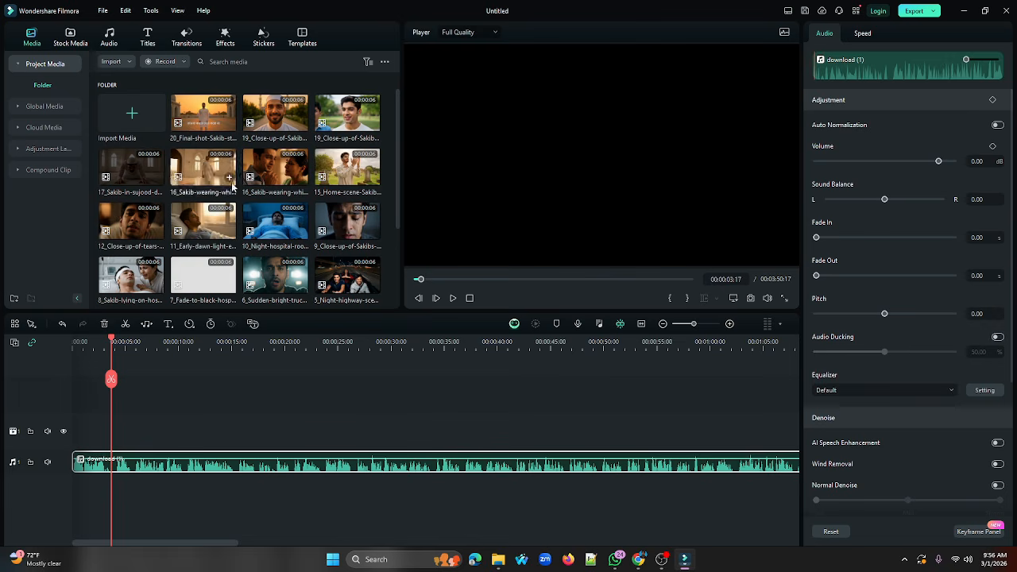
scroll(274, 242, "down", 3)
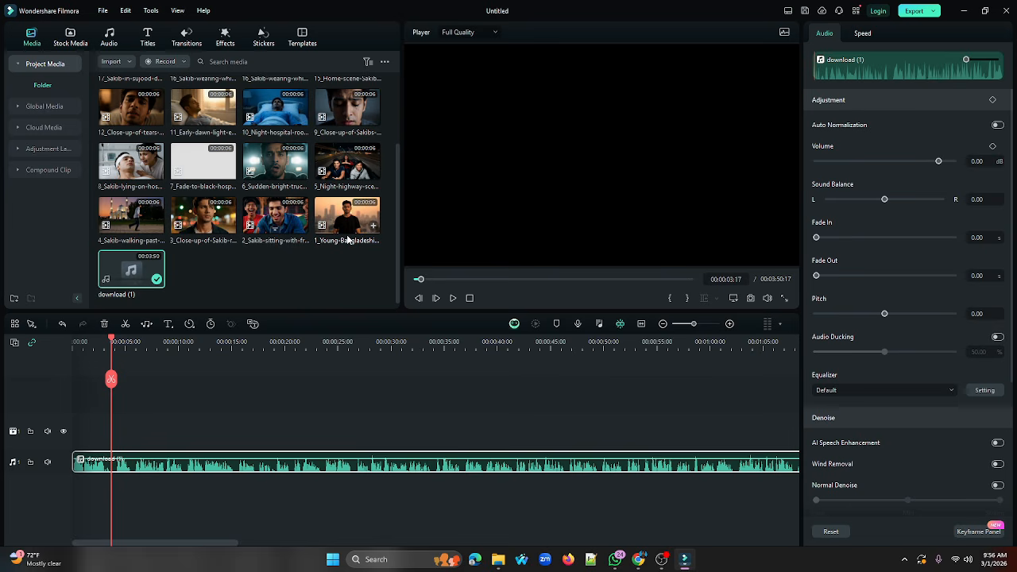
left_click_drag(349, 227, 236, 383)
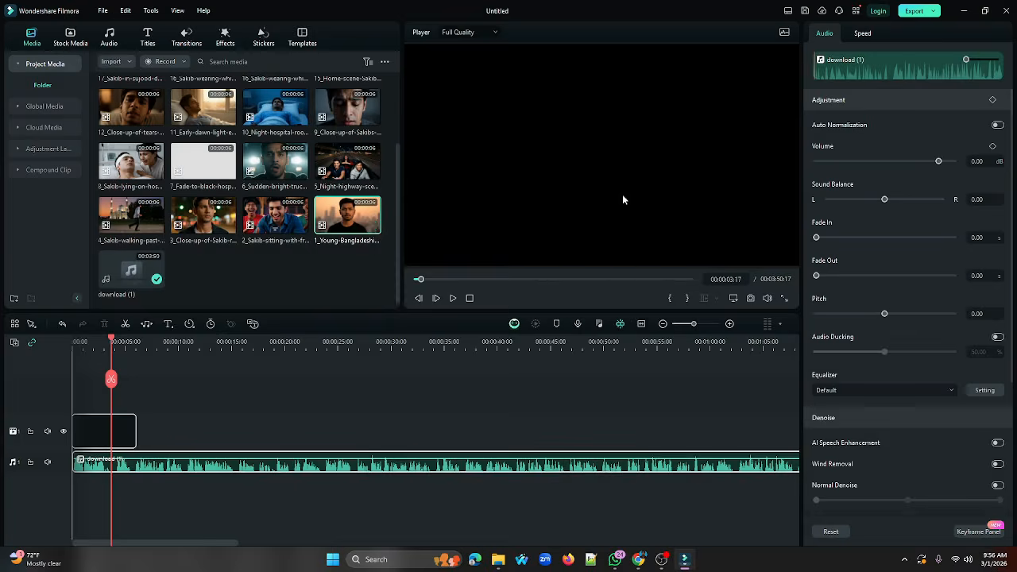
left_click(621, 194)
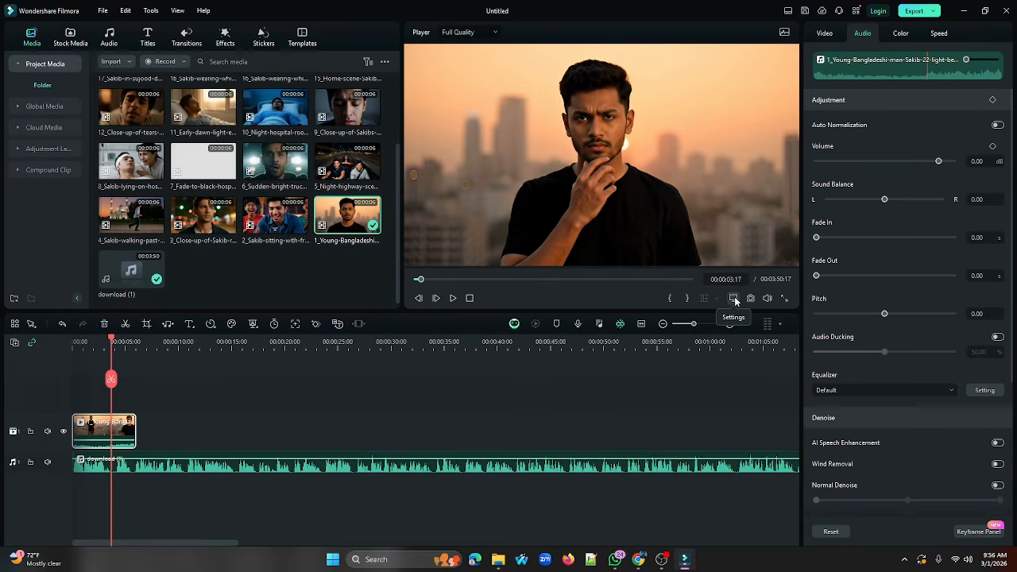
- Set the project resolution to 1280x720 (HD) in the project settings
left_click(733, 300)
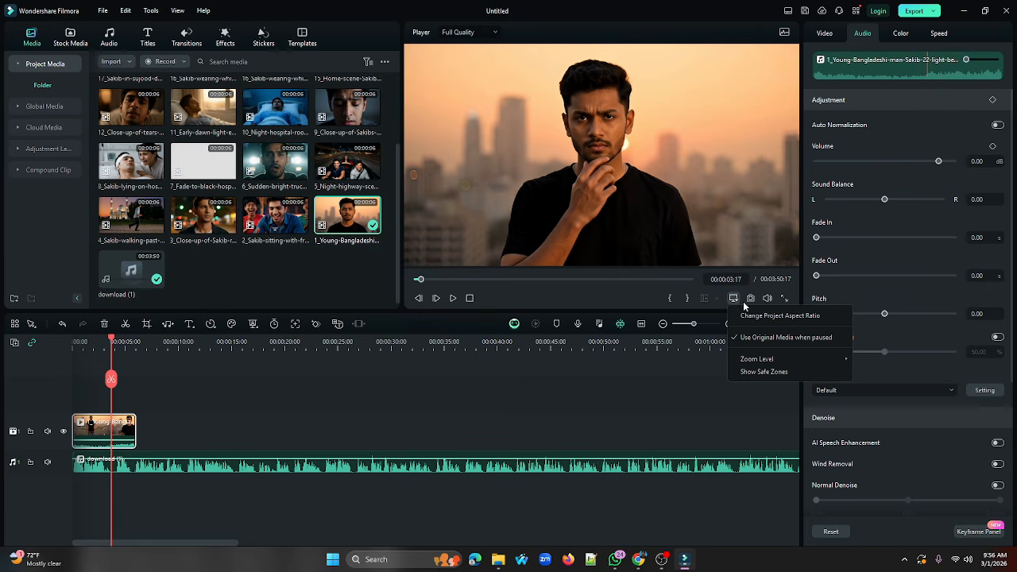
left_click(768, 317)
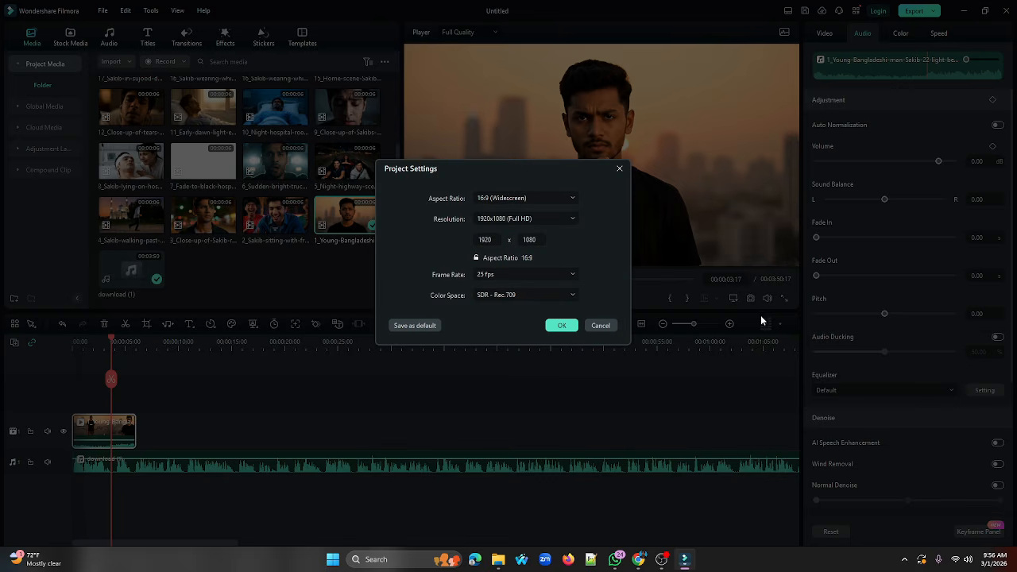
left_click(517, 219)
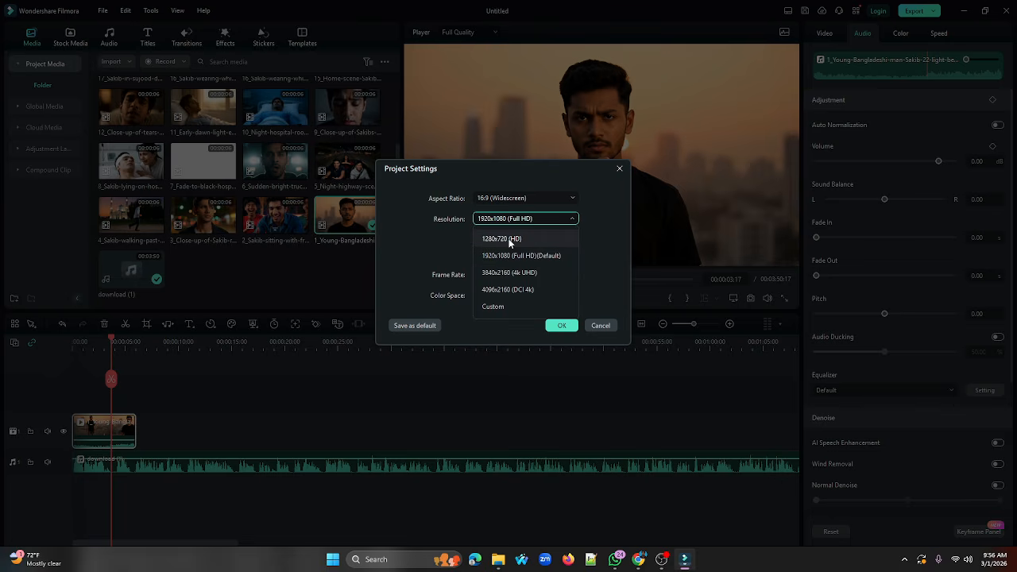
left_click(509, 240)
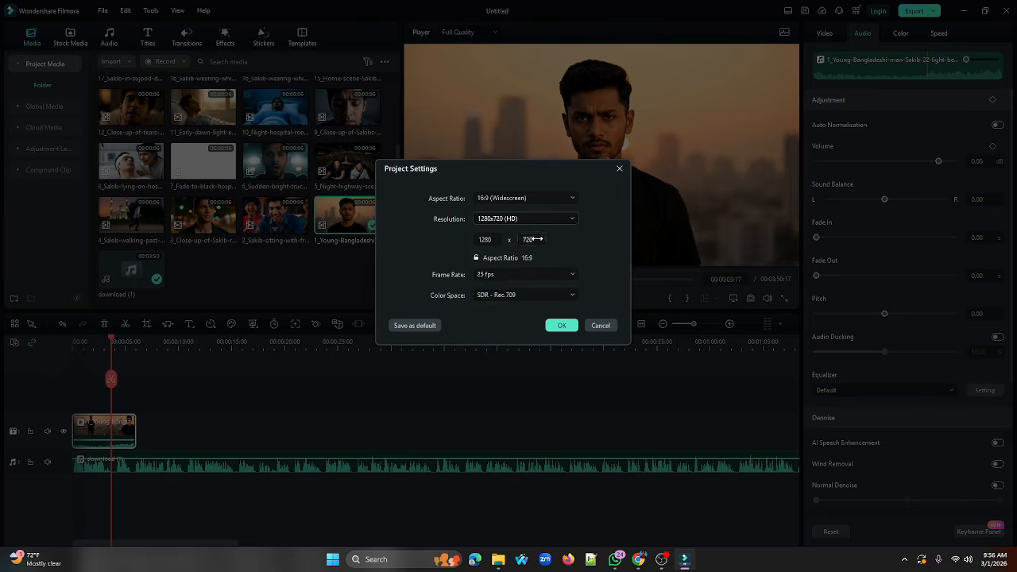
left_click(562, 327)
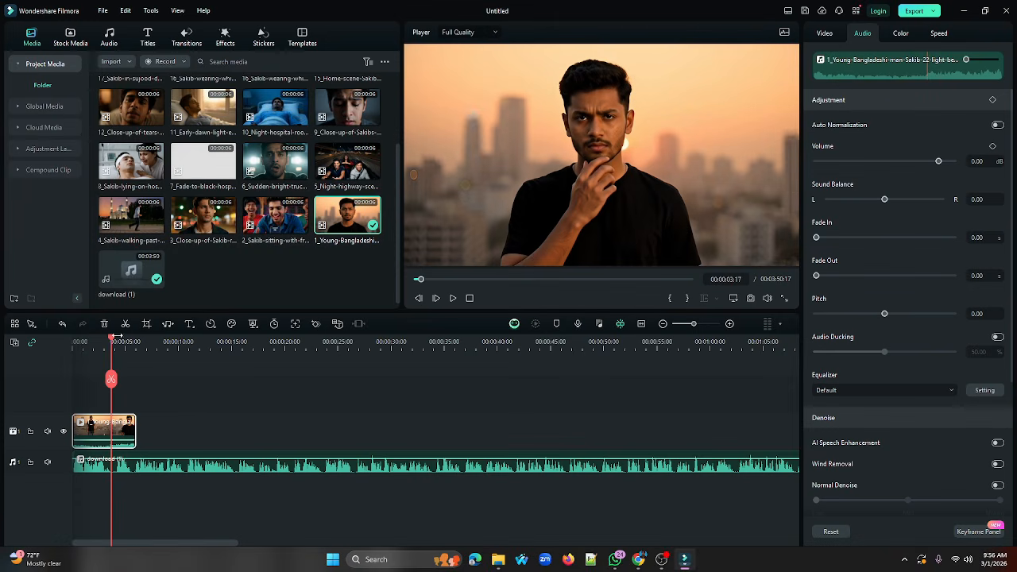
- Play the timeline from the start to check the first scene clip against the voice-over
left_click_drag(113, 340, 66, 343)
left_click(453, 299)
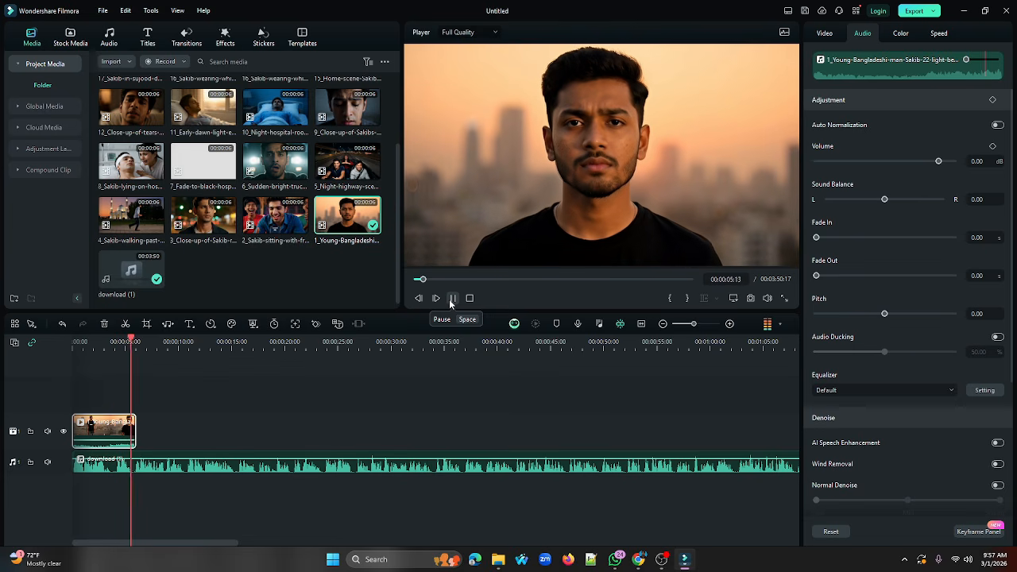
left_click(451, 299)
- Append scene clips 2 through 8 in numerical order after the first clip on the video track
left_click_drag(275, 218, 142, 441)
left_click(552, 304)
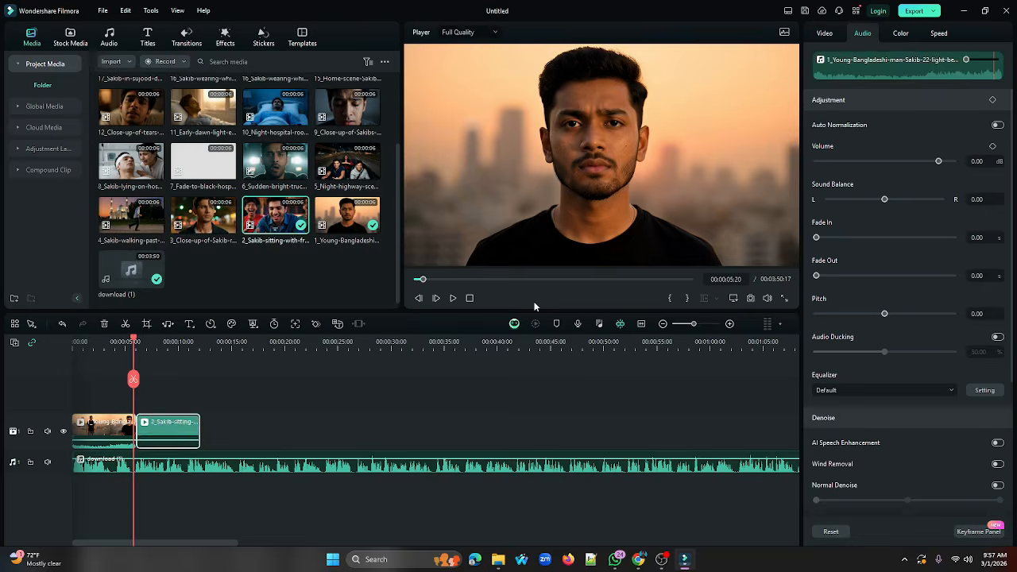
left_click_drag(209, 238, 205, 441)
left_click_drag(131, 216, 274, 436)
left_click_drag(347, 163, 340, 429)
left_click_drag(280, 183, 401, 425)
left_click_drag(225, 176, 465, 425)
left_click_drag(131, 167, 526, 428)
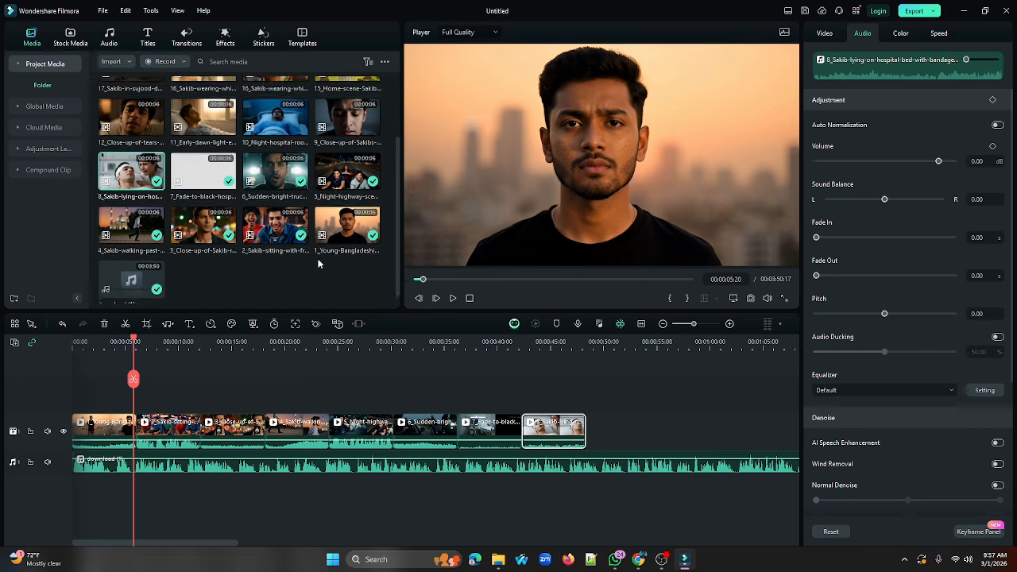
- Append the remaining scene clips, from 9 through 20, in numerical order on the video track
scroll(318, 264, "up", 1)
left_click_drag(347, 181, 587, 435)
left_click_drag(275, 181, 650, 447)
left_click_drag(203, 181, 715, 445)
left_click_drag(133, 187, 788, 454)
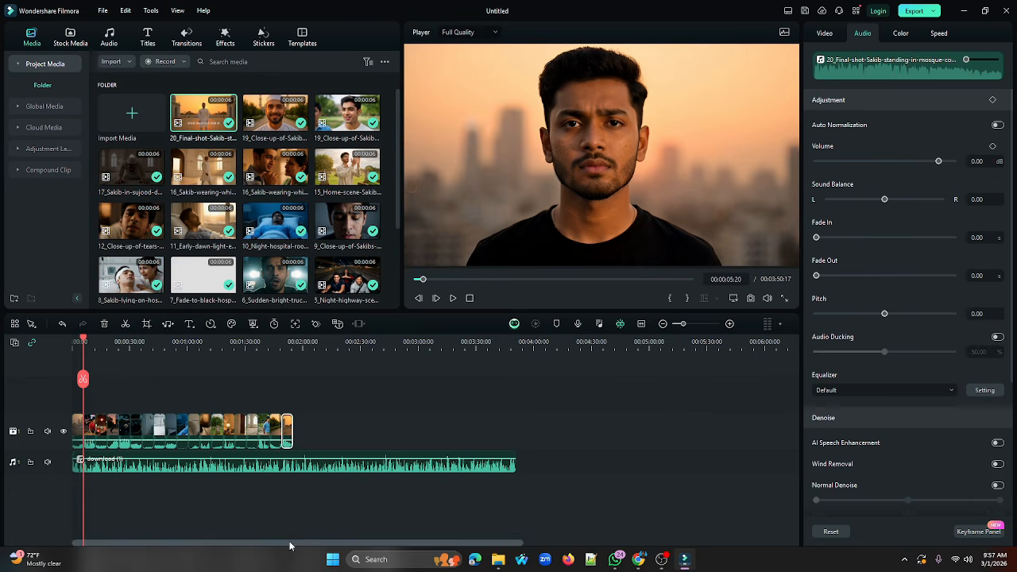
- Detach the audio from scene clip 1 and delete the detached audio clip
scroll(361, 372, "up", 5)
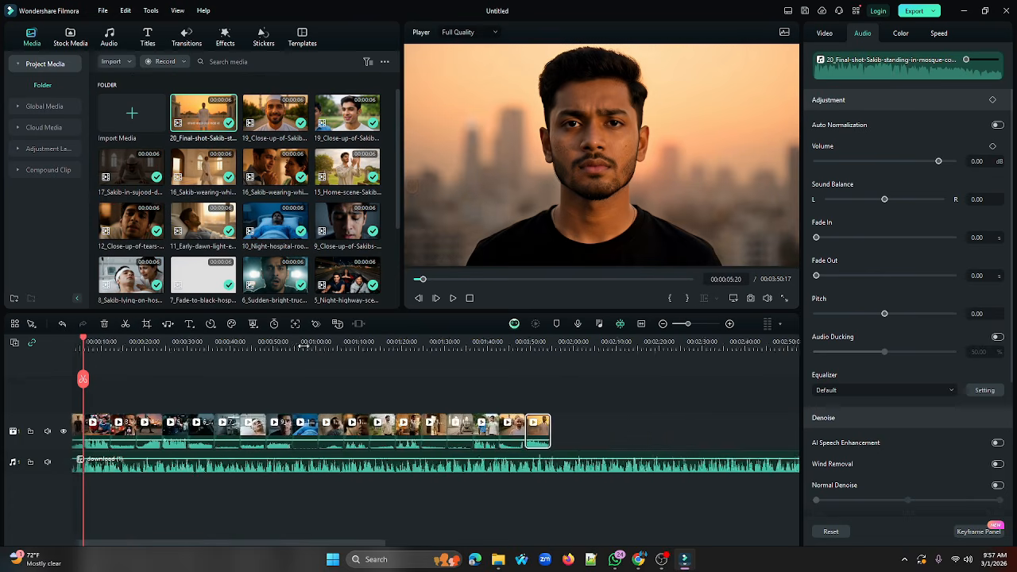
left_click_drag(164, 548, 120, 545)
left_click_drag(128, 340, 77, 341)
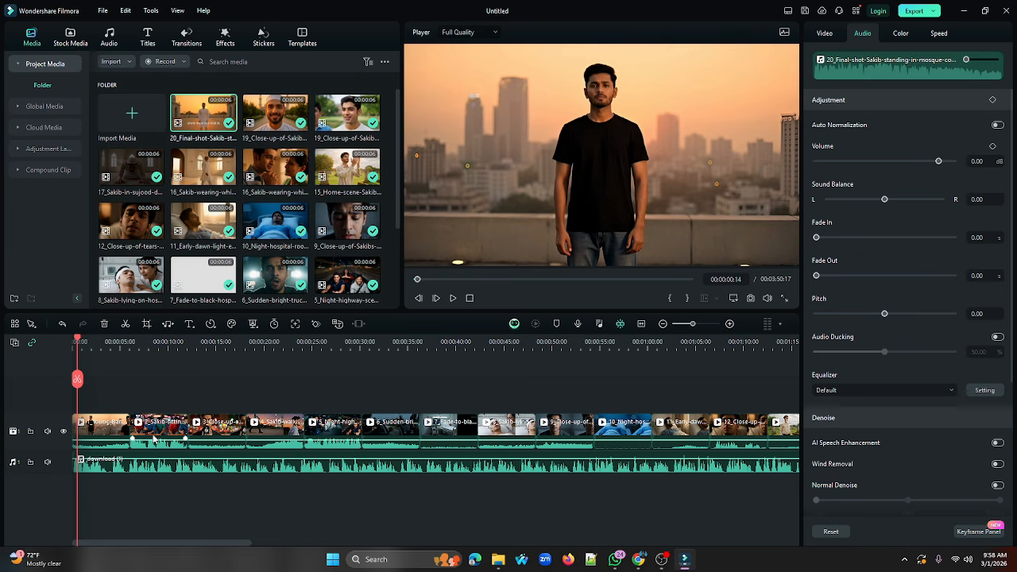
left_click(112, 433)
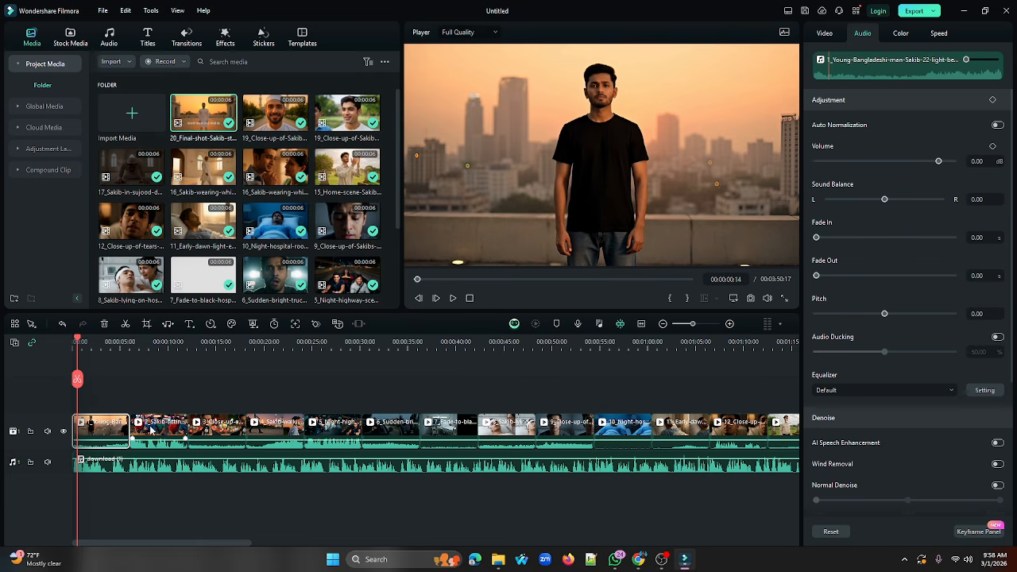
right_click(98, 433)
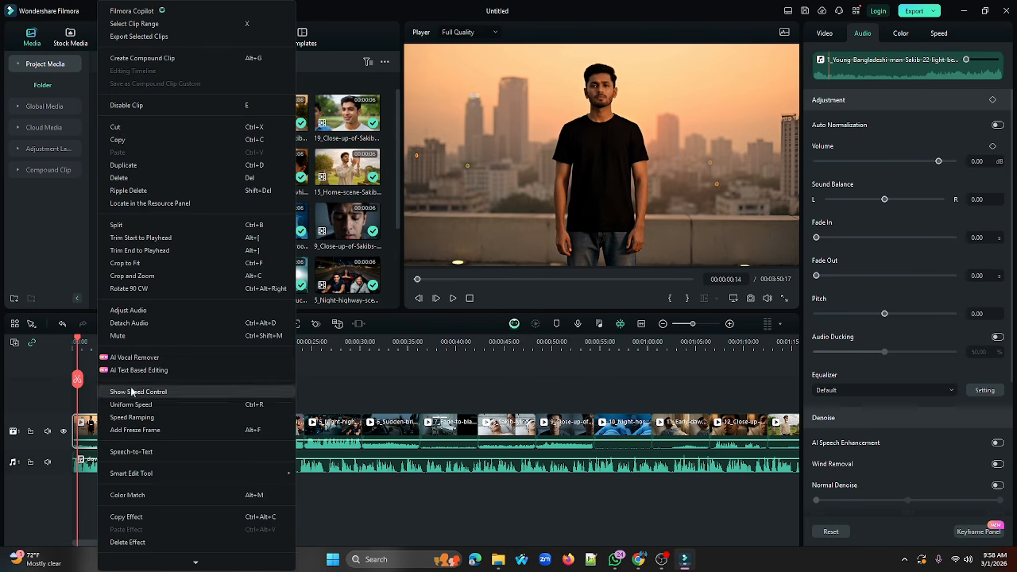
left_click(144, 324)
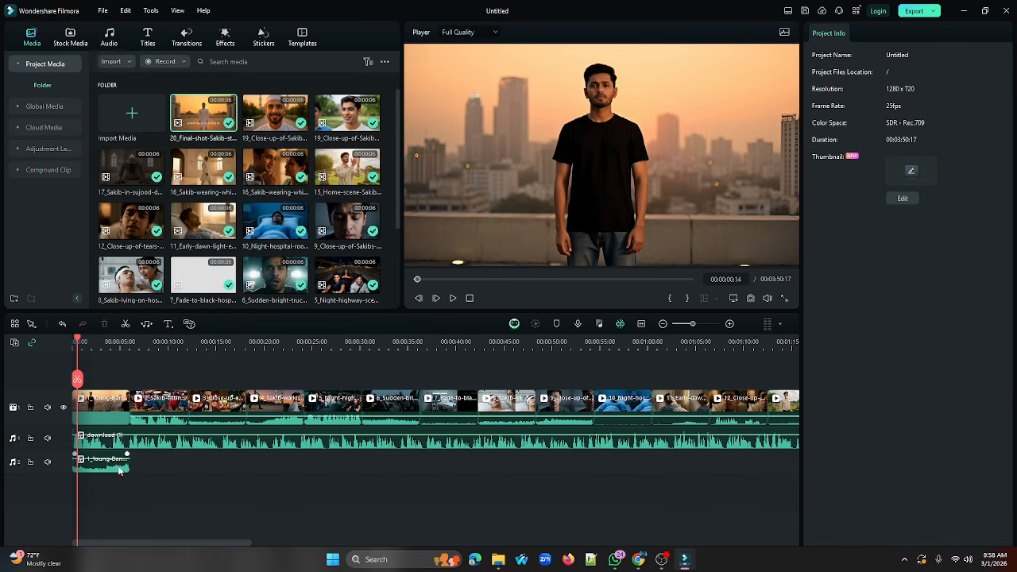
left_click(105, 468)
key("Delete")
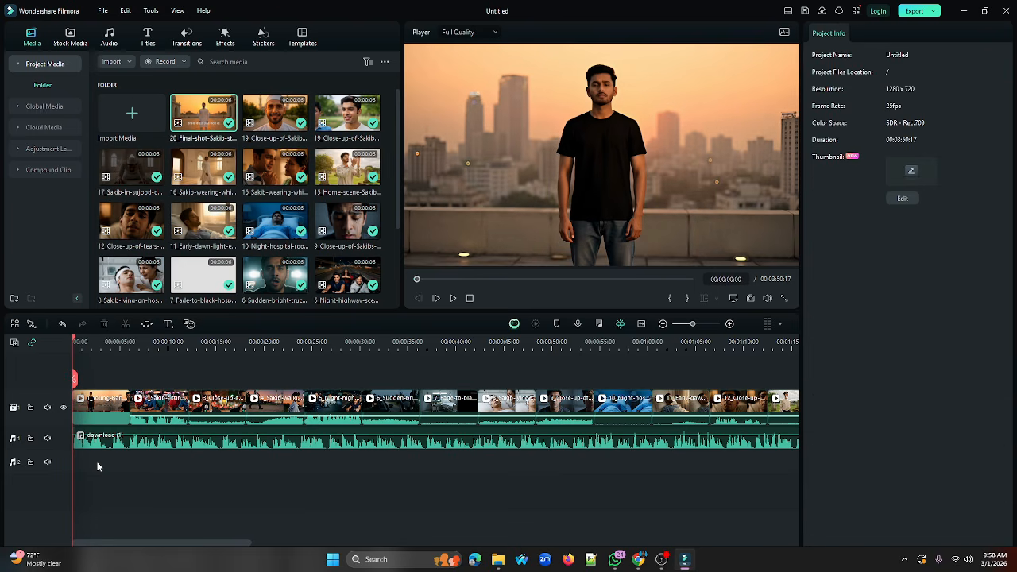
- Detach the audio from scene clips 2 and 3 and delete each detached audio clip
right_click(157, 410)
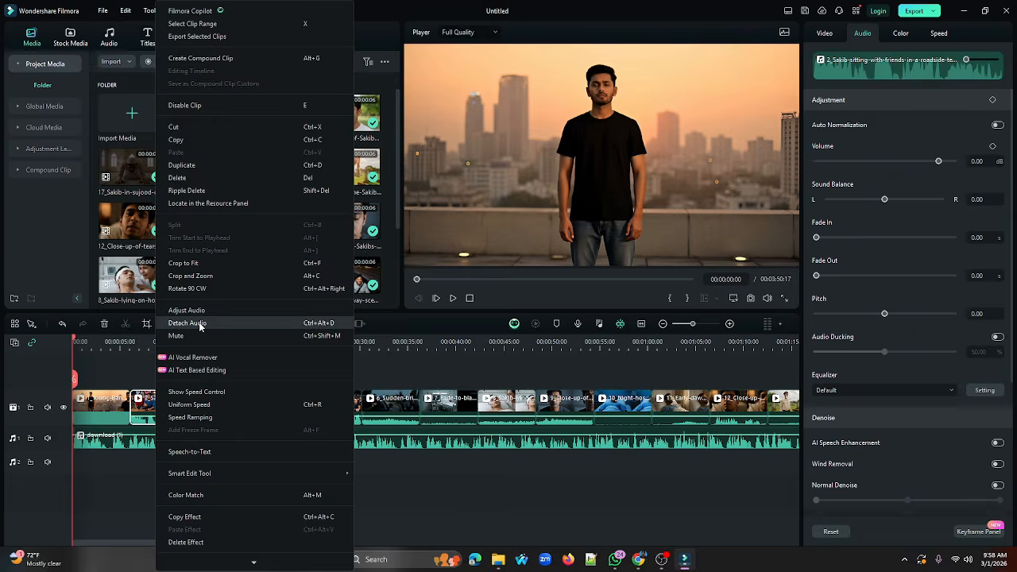
left_click(200, 323)
left_click(167, 470)
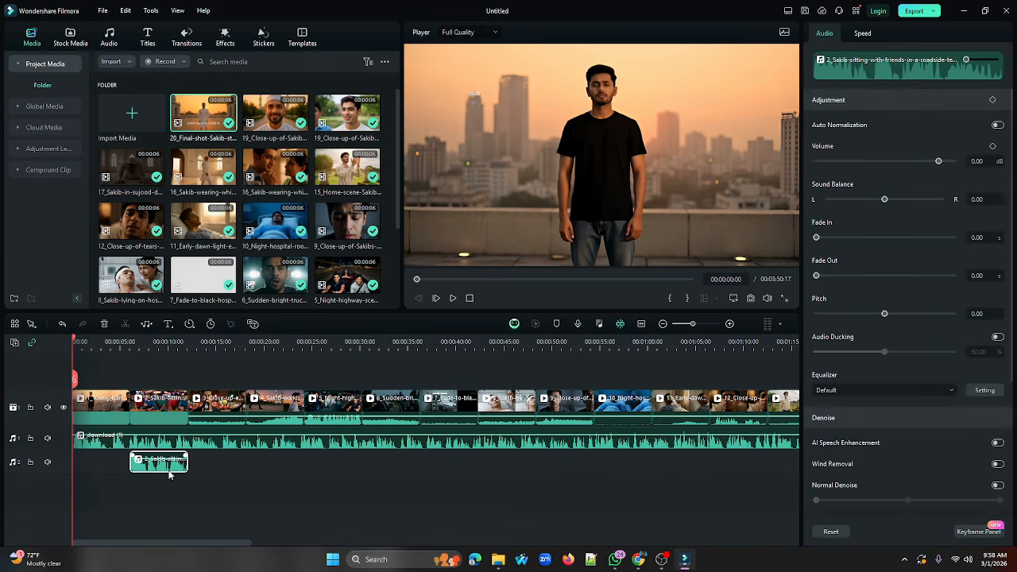
key("Delete")
right_click(222, 409)
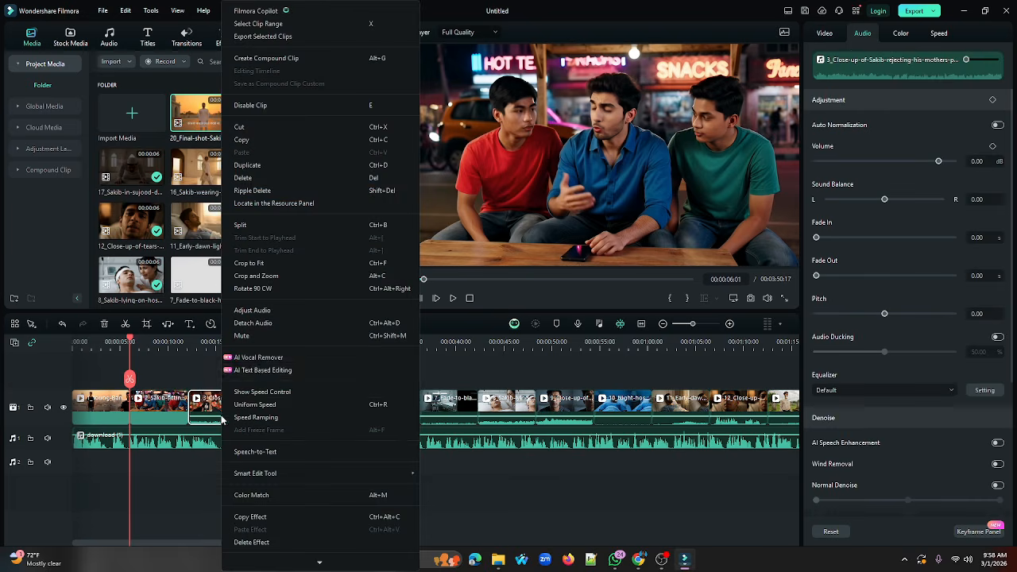
left_click(252, 322)
left_click(227, 467)
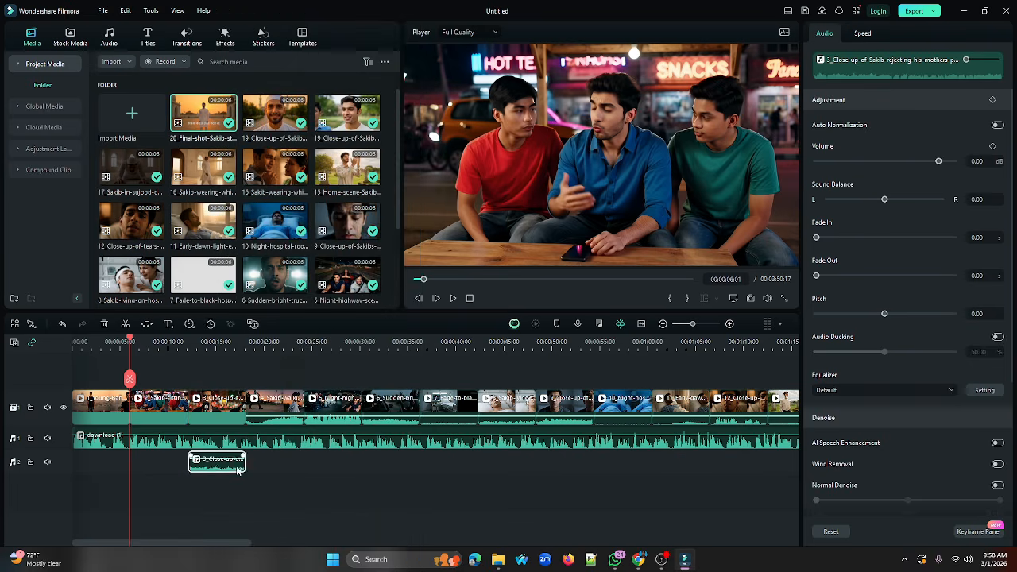
key("Delete")
- Detach the audio from scene clips 4, 5 and 6 and delete each detached audio clip
right_click(280, 409)
left_click(323, 324)
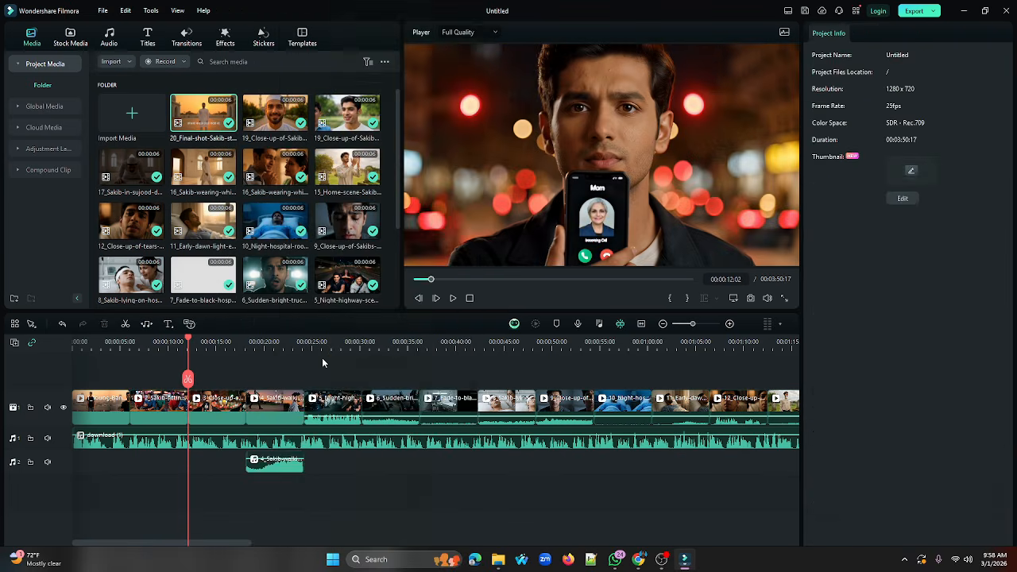
right_click(391, 416)
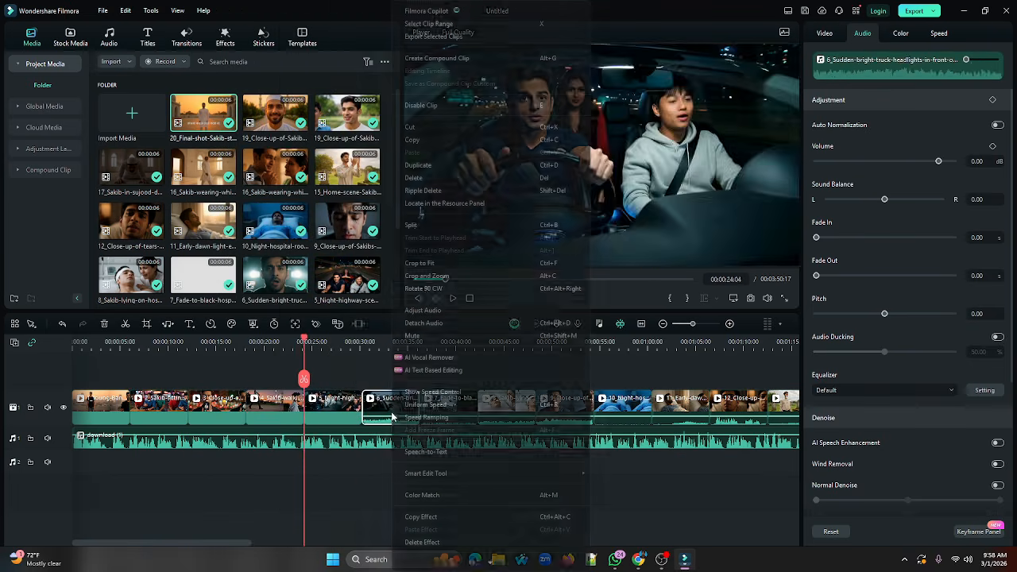
left_click(424, 324)
left_click(394, 467)
key("Delete")
- Detach the audio from scene clips 7 through 10 and delete each detached audio clip
right_click(442, 417)
left_click(475, 323)
key("Delete")
right_click(561, 416)
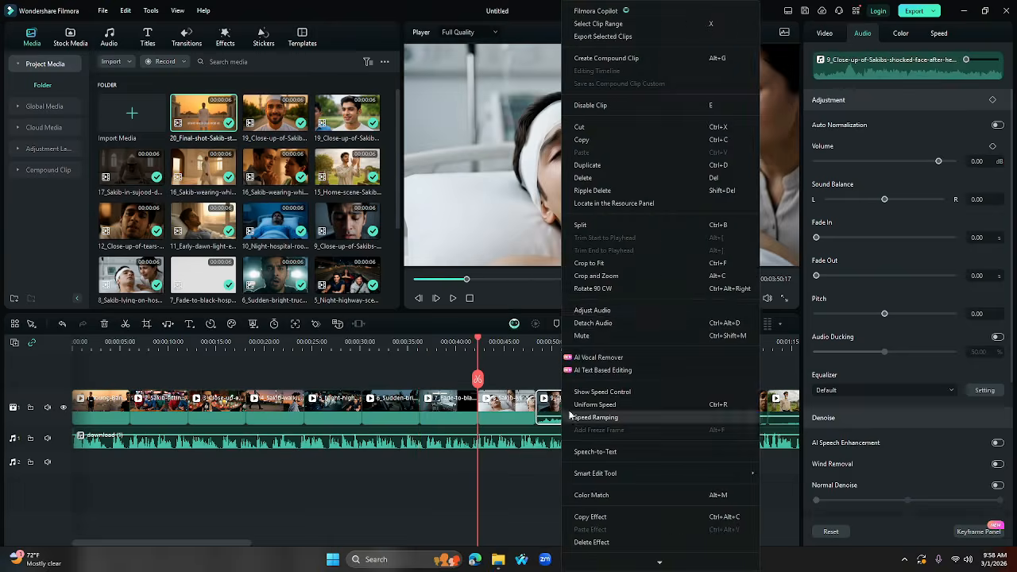
right_click(609, 417)
left_click(640, 323)
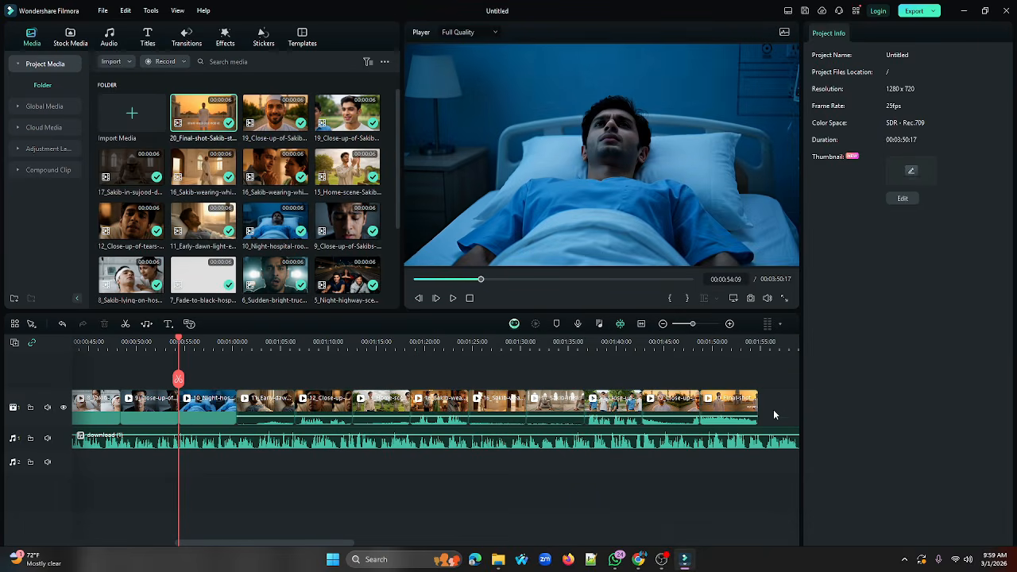
- Detach the audio from scene clips 11 and 12 and delete each detached audio clip
left_click_drag(773, 409, 271, 413)
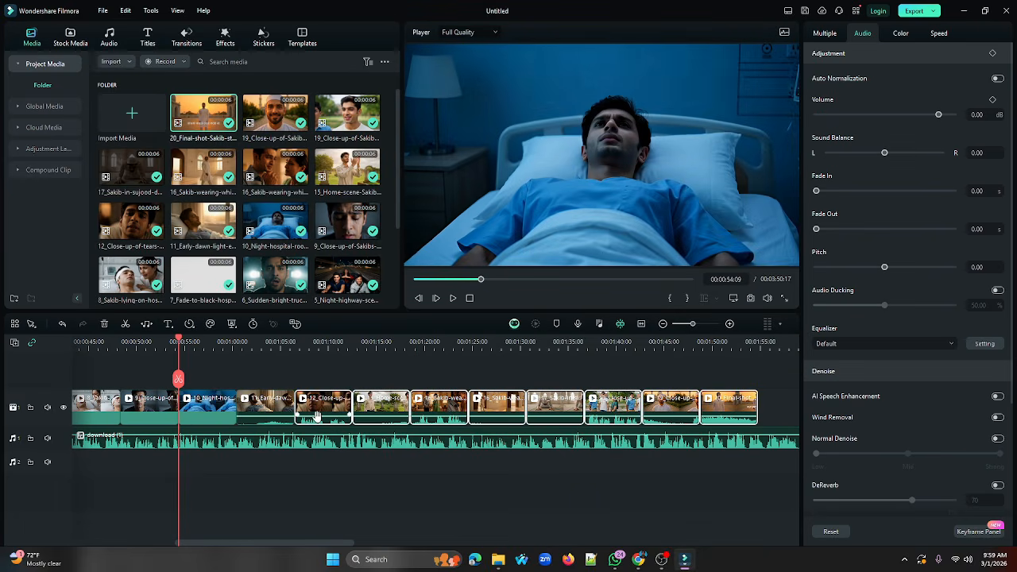
left_click(277, 414)
right_click(278, 415)
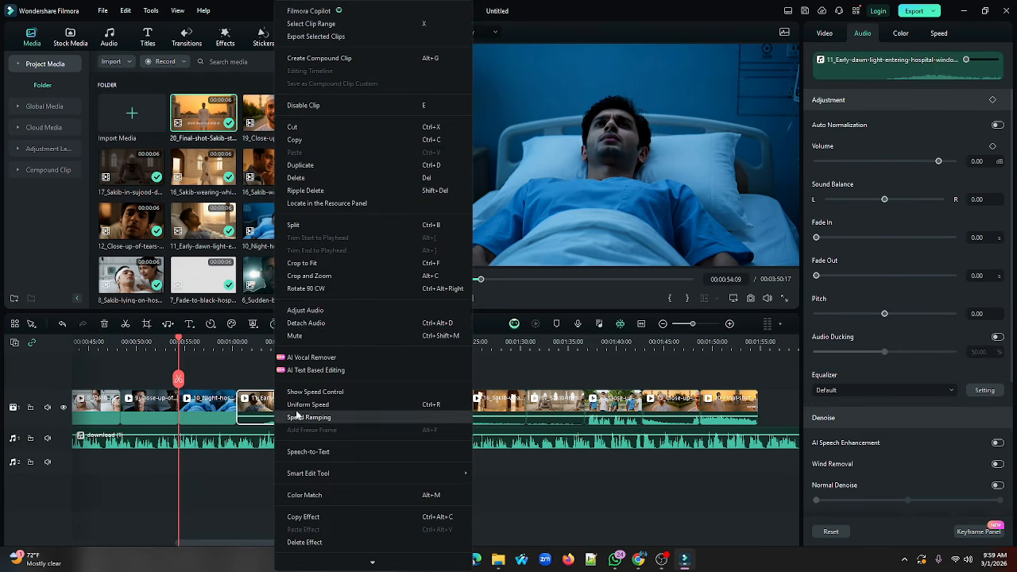
left_click(314, 330)
left_click(290, 468)
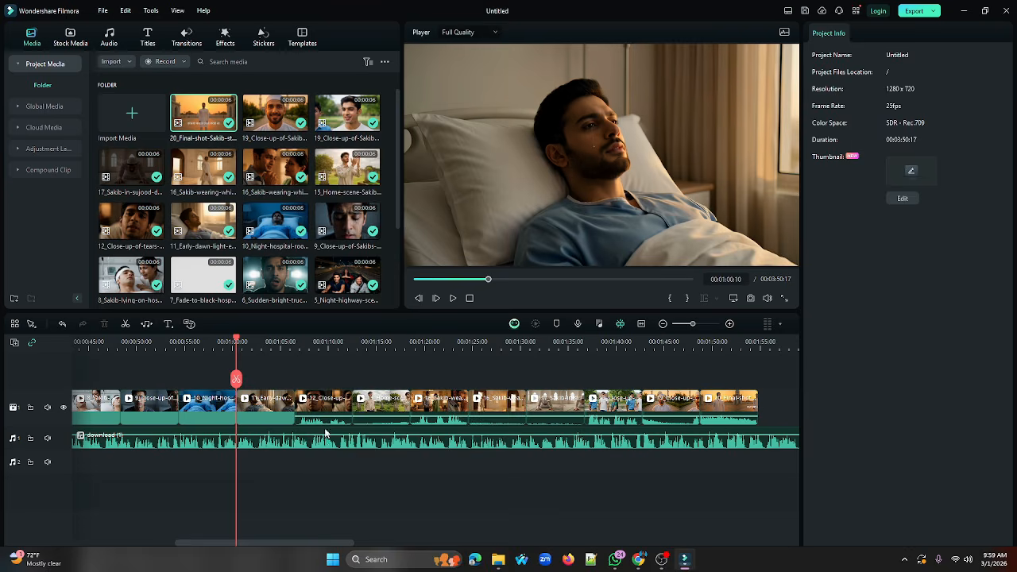
right_click(325, 417)
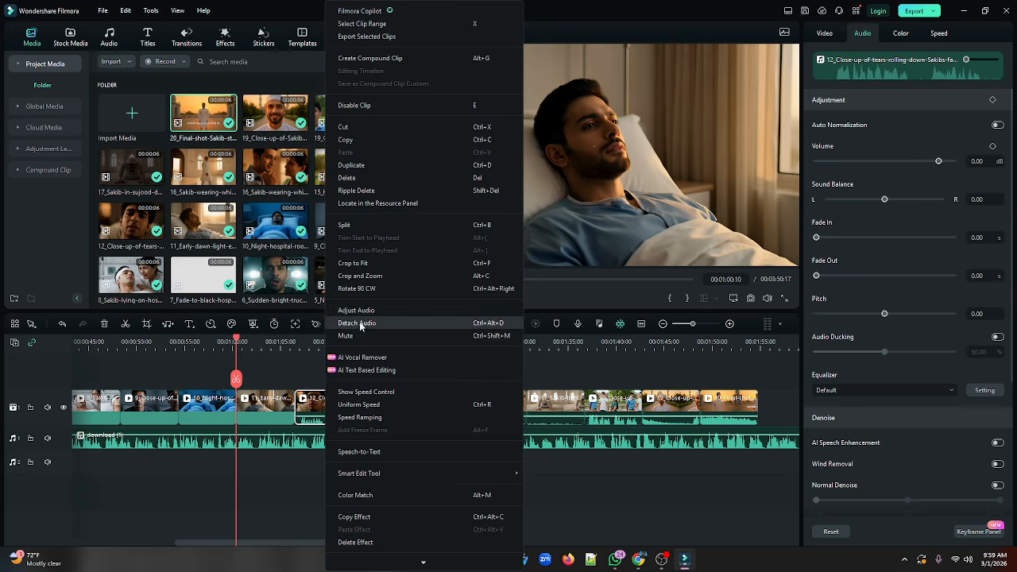
left_click(359, 323)
left_click(326, 462)
key("Delete")
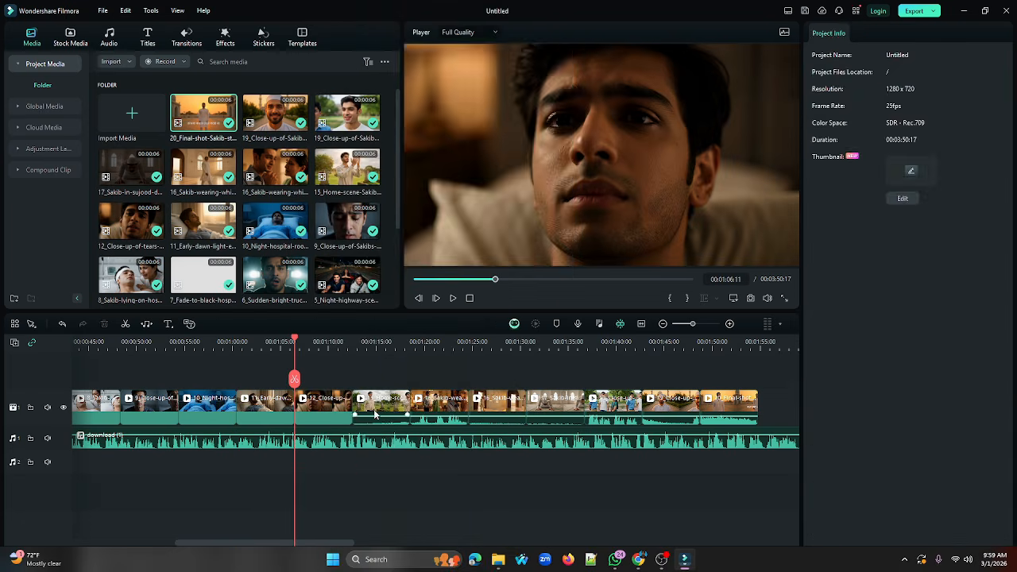
- Detach and delete the audio of every remaining scene clip, from 15 through 20
right_click(375, 413)
left_click(395, 324)
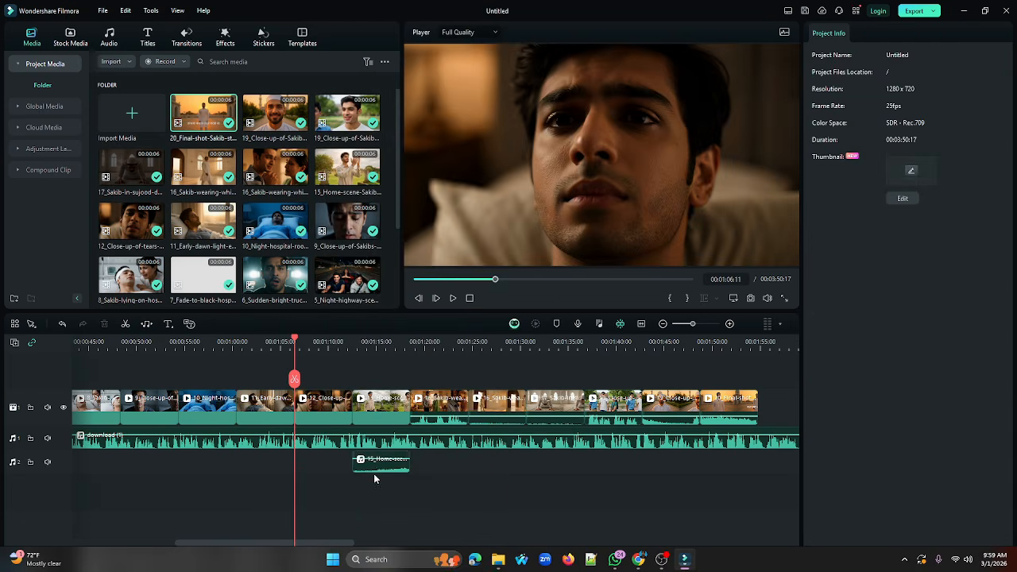
key("Delete")
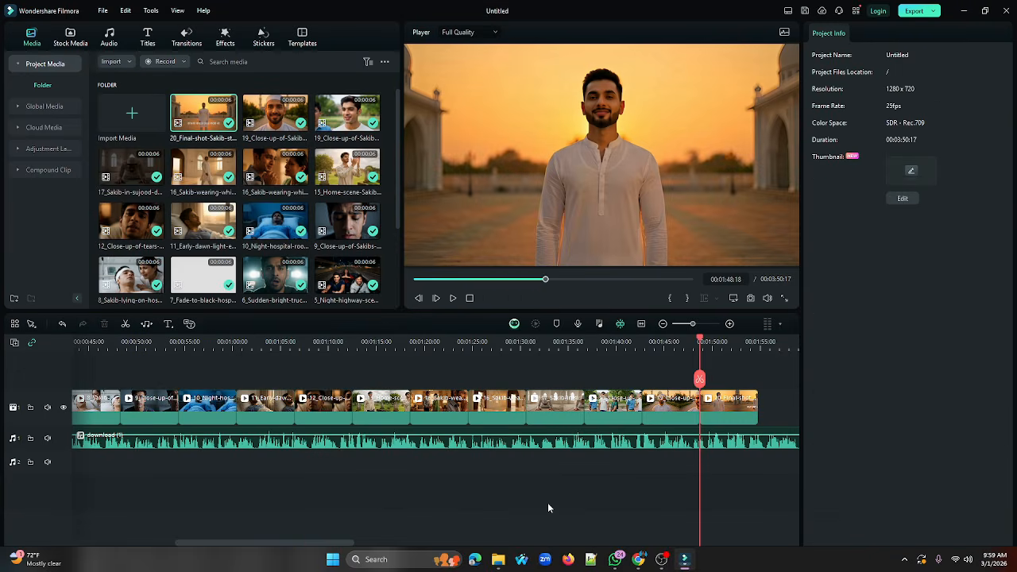
- Compare the length of the assembled scene clips with the length of the voice-over on the timeline
left_click_drag(309, 544, 586, 523)
left_click_drag(483, 343, 389, 354)
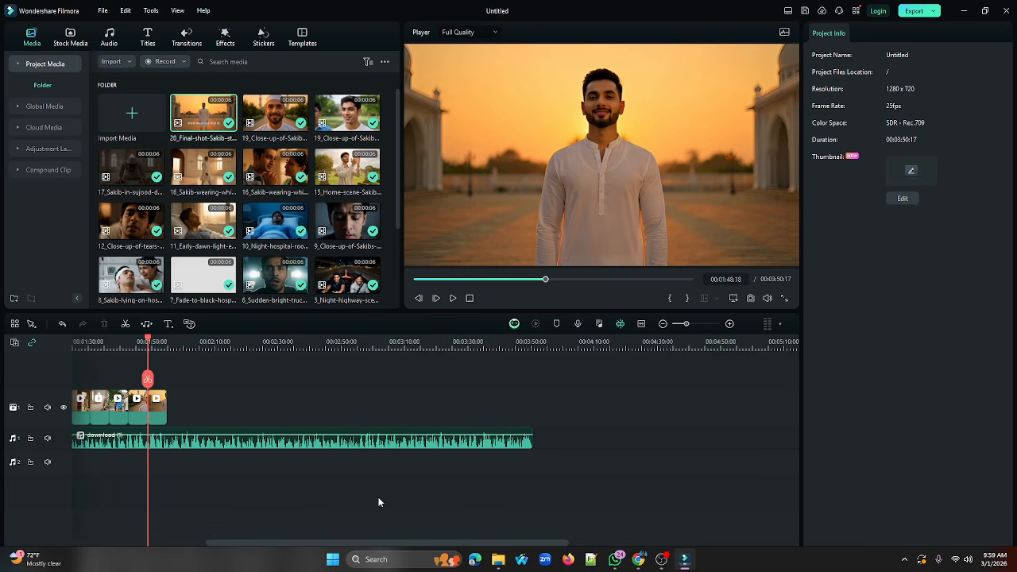
left_click_drag(336, 544, 199, 531)
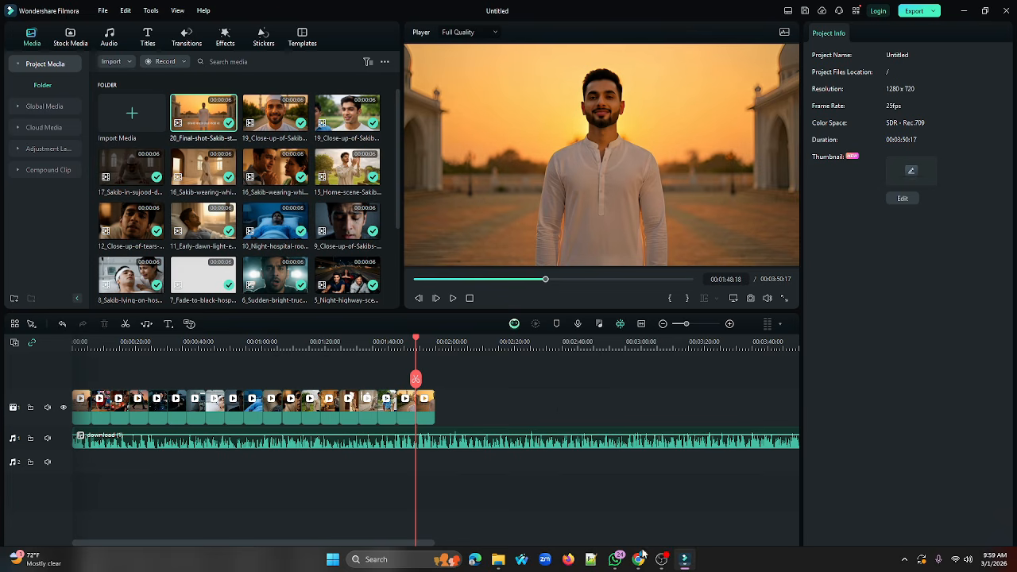
- Switch to Chrome, search for "wisk ai" in a new tab, open Google Labs' Whisk page and close the Grok Automation side panel
left_click(604, 507)
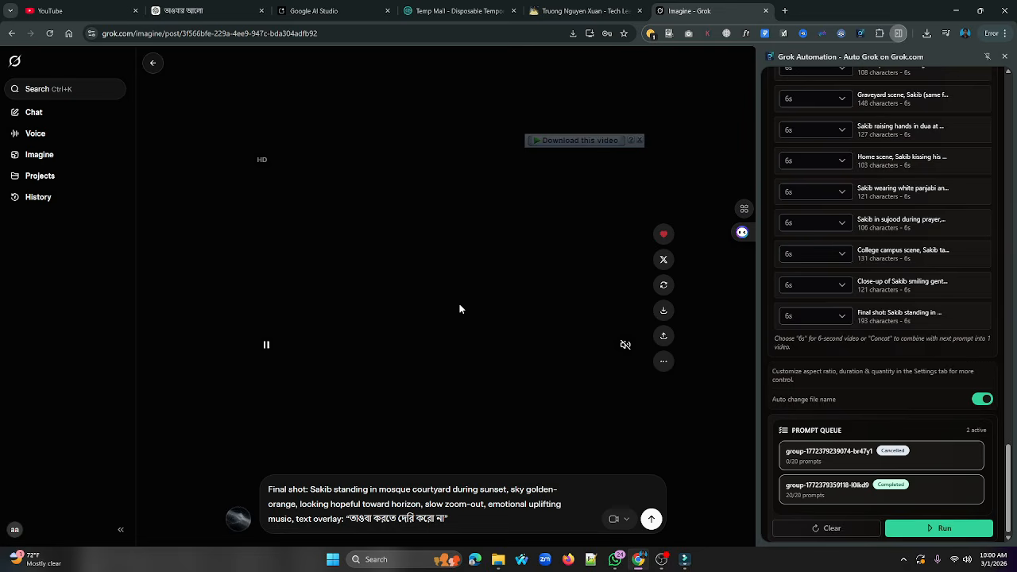
left_click(785, 10)
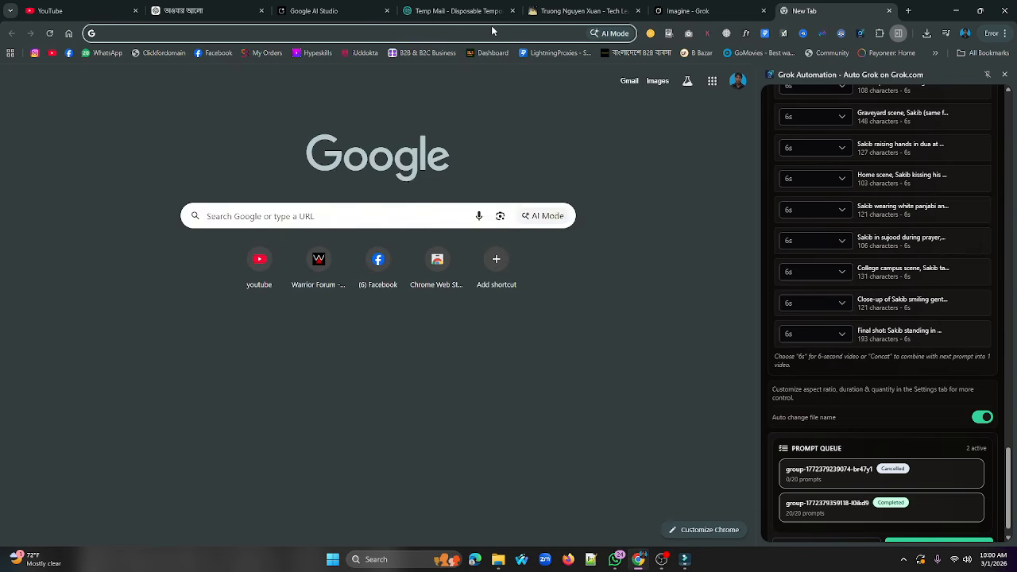
type("wis")
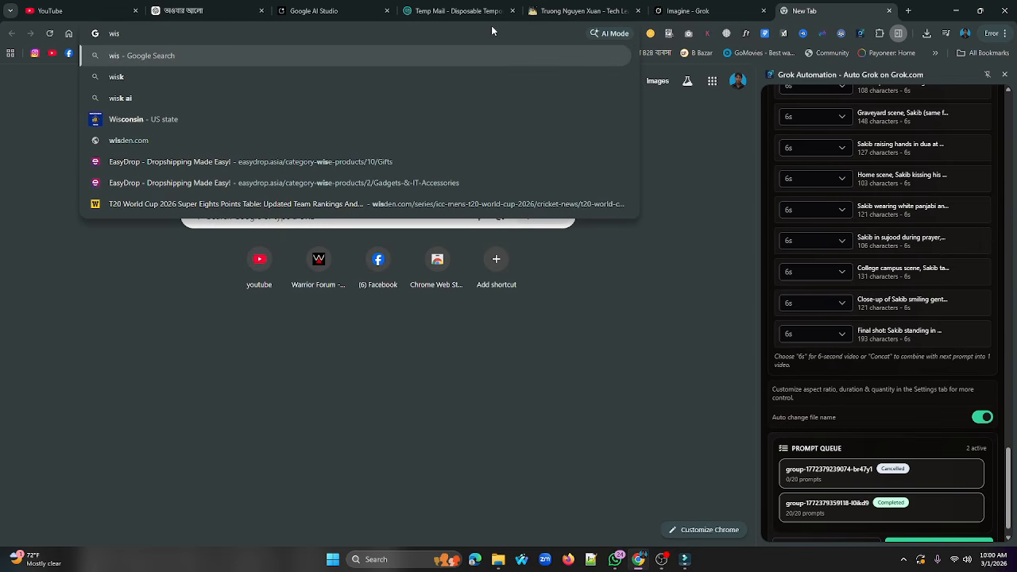
left_click(190, 96)
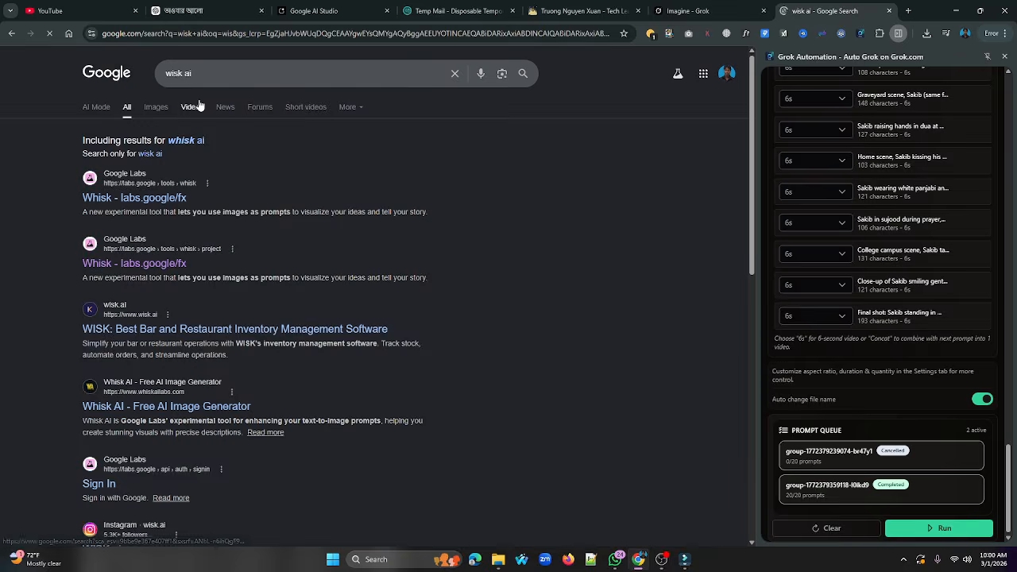
left_click(130, 216)
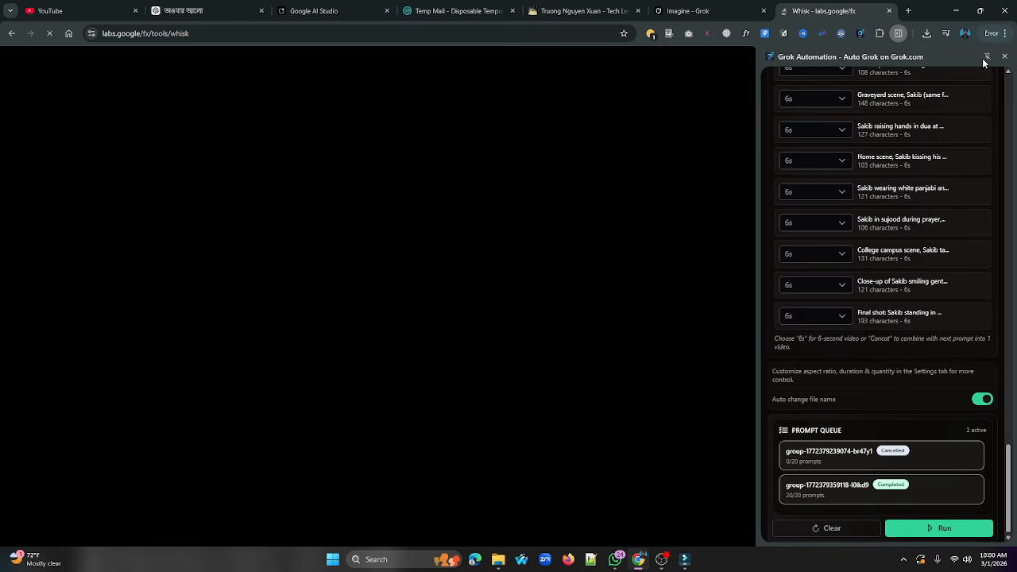
left_click(1003, 58)
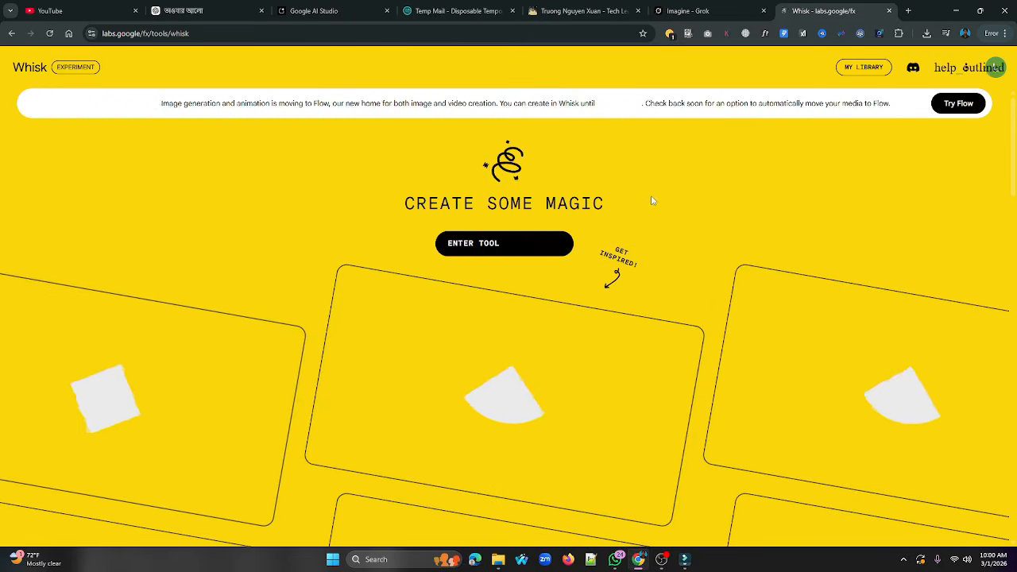
- Sign in to Whisk with a Google account and complete its welcome and privacy policy dialogs
left_click(490, 246)
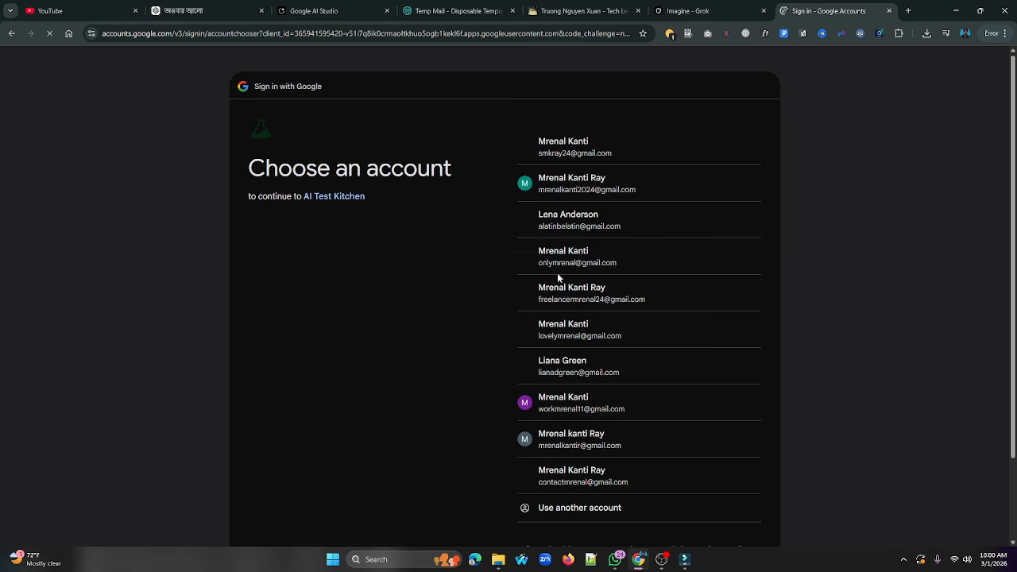
left_click(445, 12)
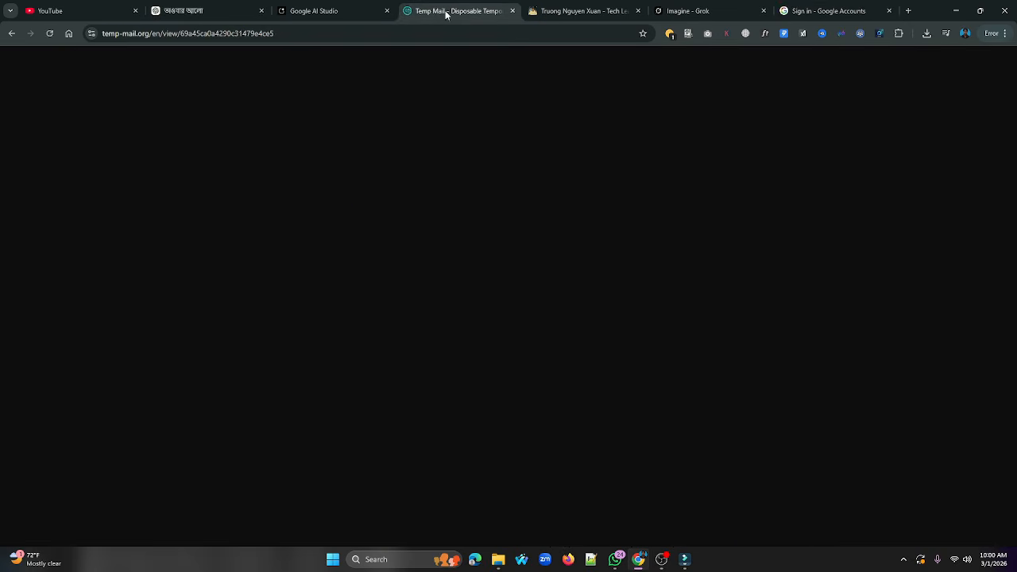
left_click(825, 11)
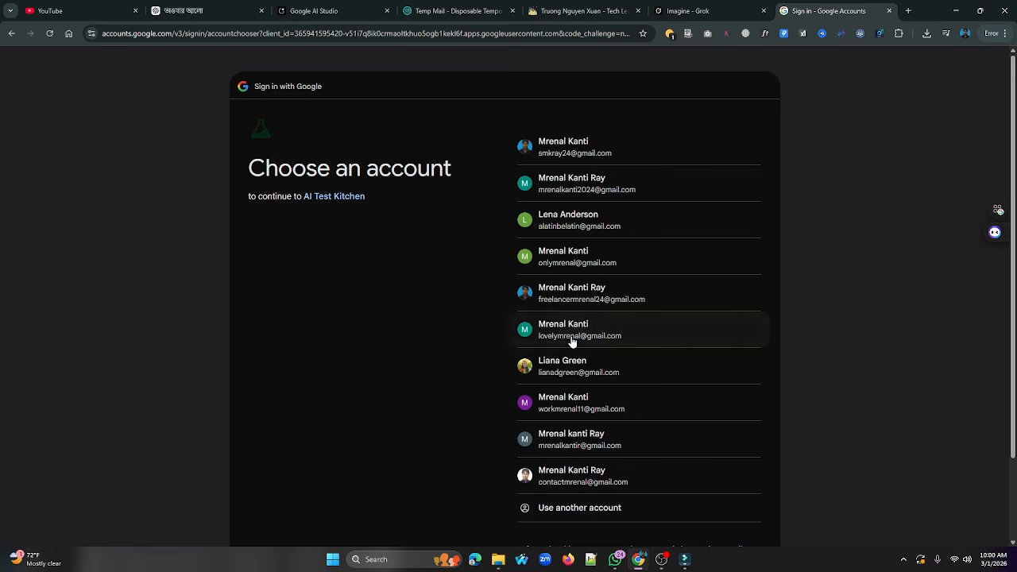
left_click(555, 288)
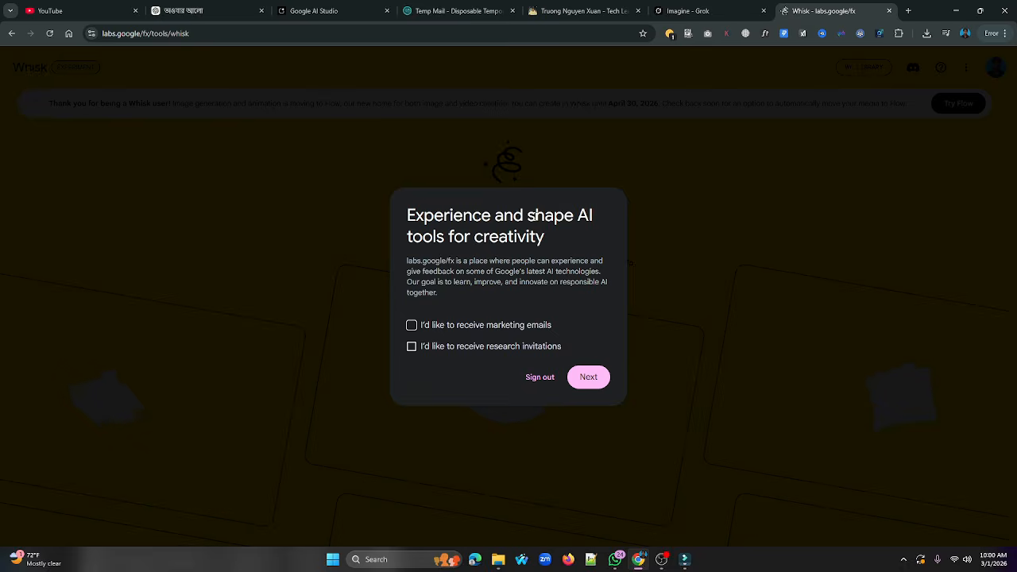
left_click(587, 378)
scroll(559, 294, "down", 10)
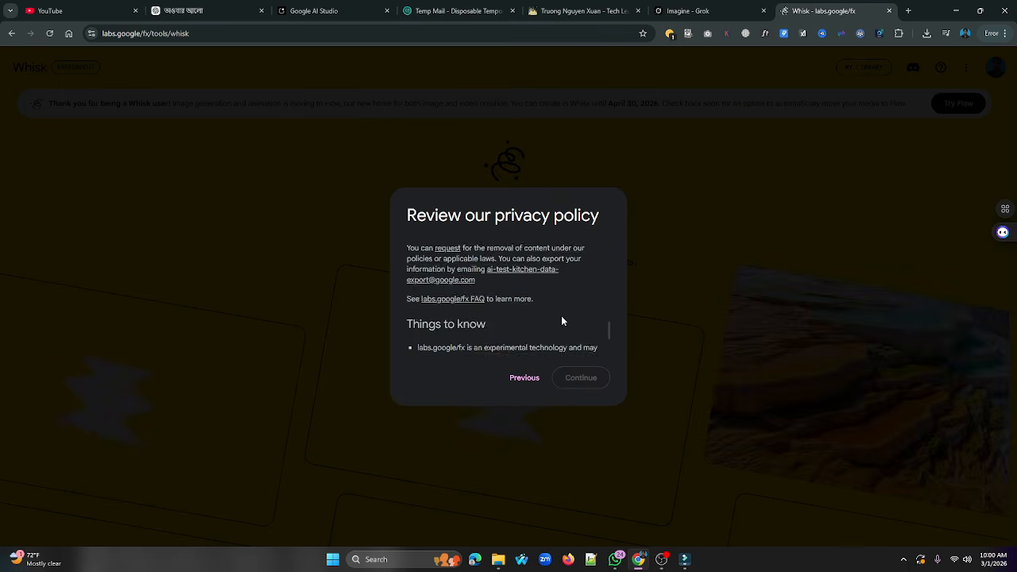
left_click(581, 379)
- Switch to the ChatGPT story chat and send the request "line by line imgae prompt create koro"
key("ctrl+2")
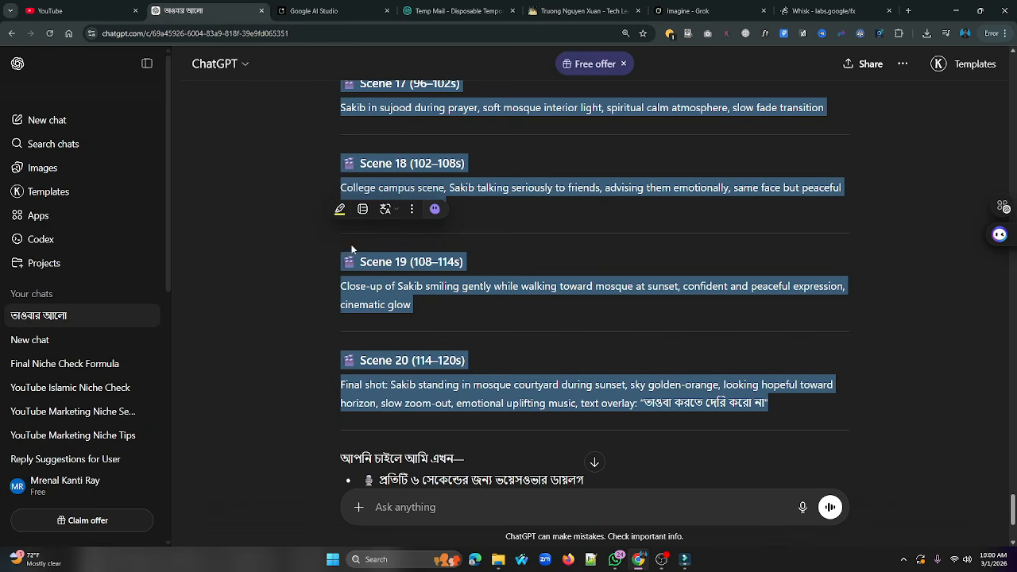
scroll(310, 198, "down", 3)
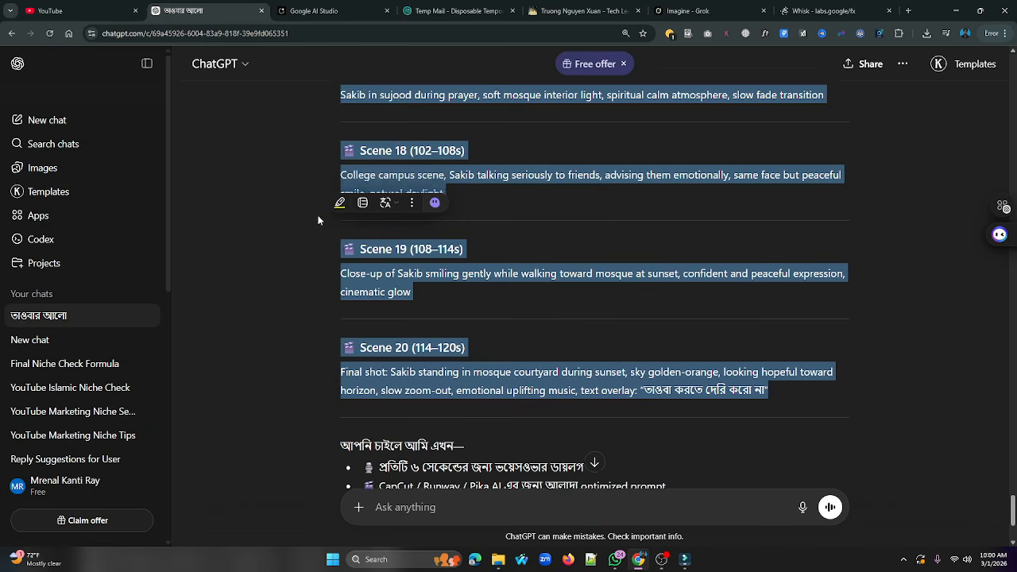
scroll(318, 221, "up", 1)
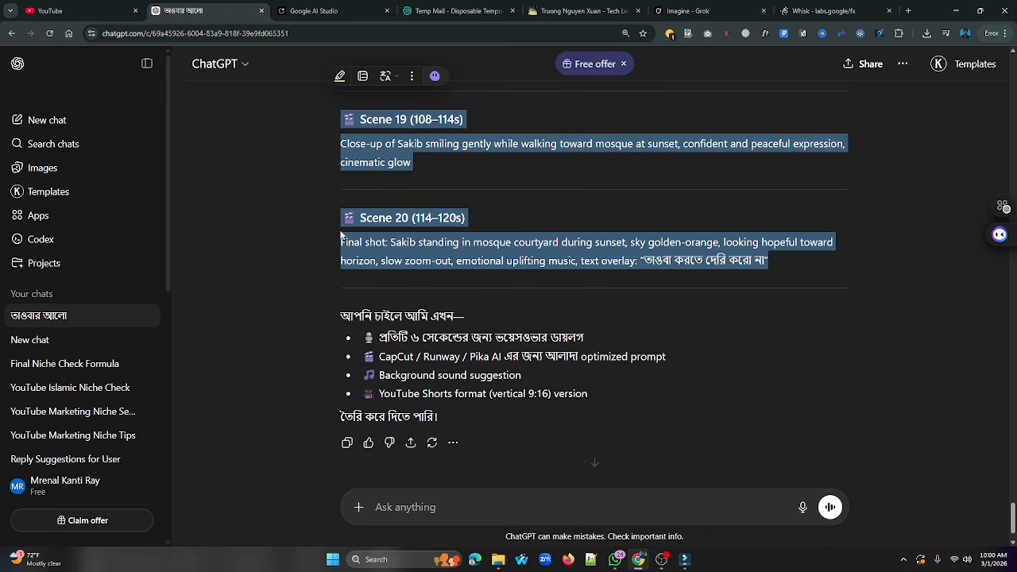
left_click(383, 213)
left_click_drag(340, 242, 491, 248)
scroll(500, 269, "up", 6)
scroll(500, 269, "down", 6)
left_click(390, 507)
type("I")
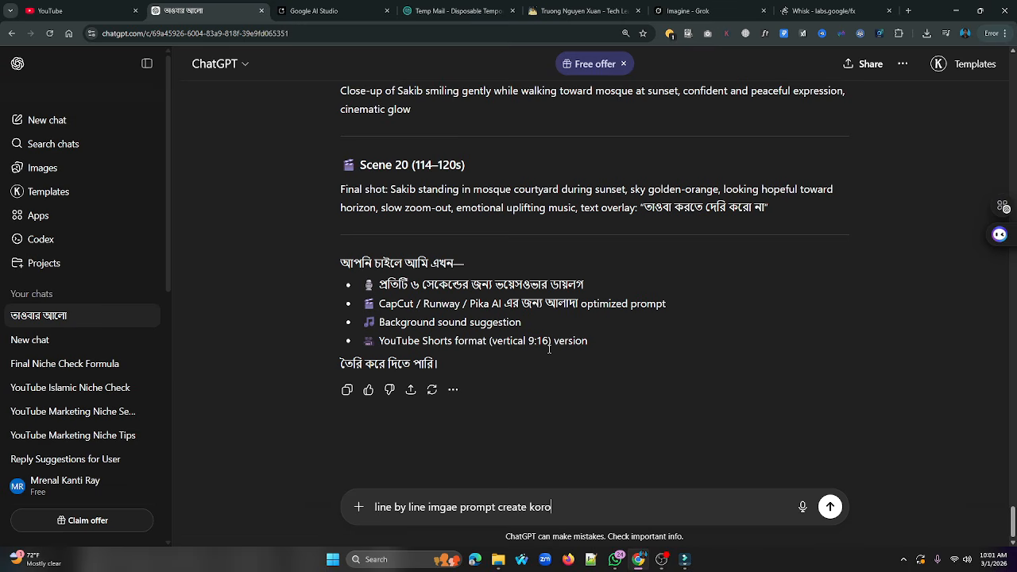
left_click(830, 506)
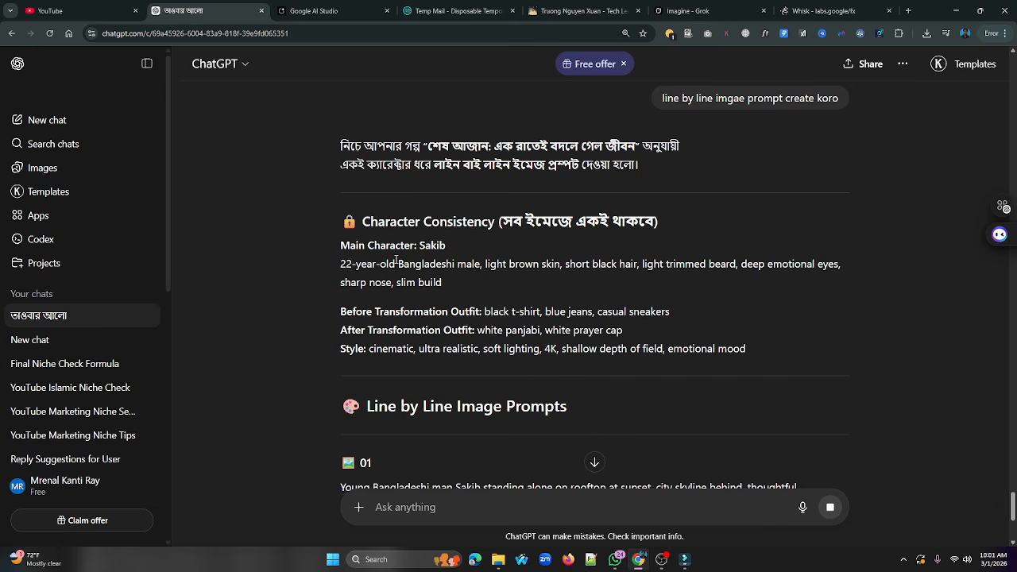
- Copy the text of image prompt 01, the rooftop sunset scene, from the ChatGPT reply
scroll(384, 237, "down", 2)
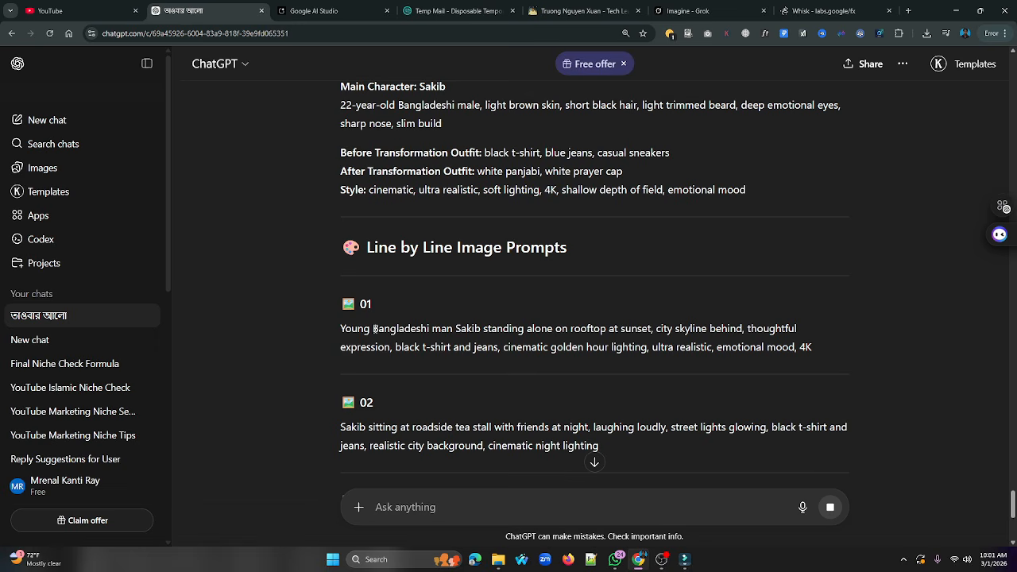
left_click_drag(340, 328, 800, 350)
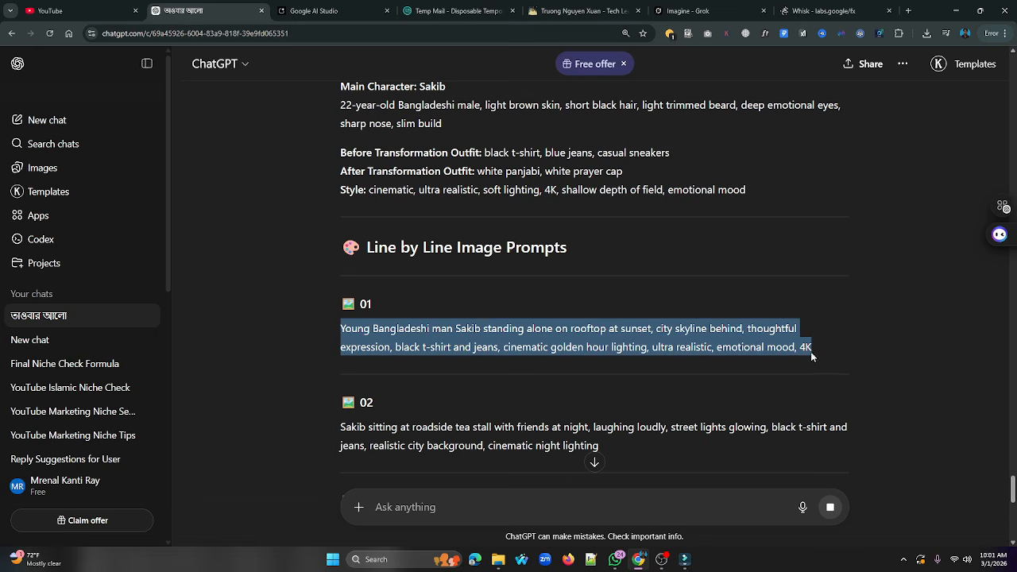
right_click(720, 332)
left_click(762, 345)
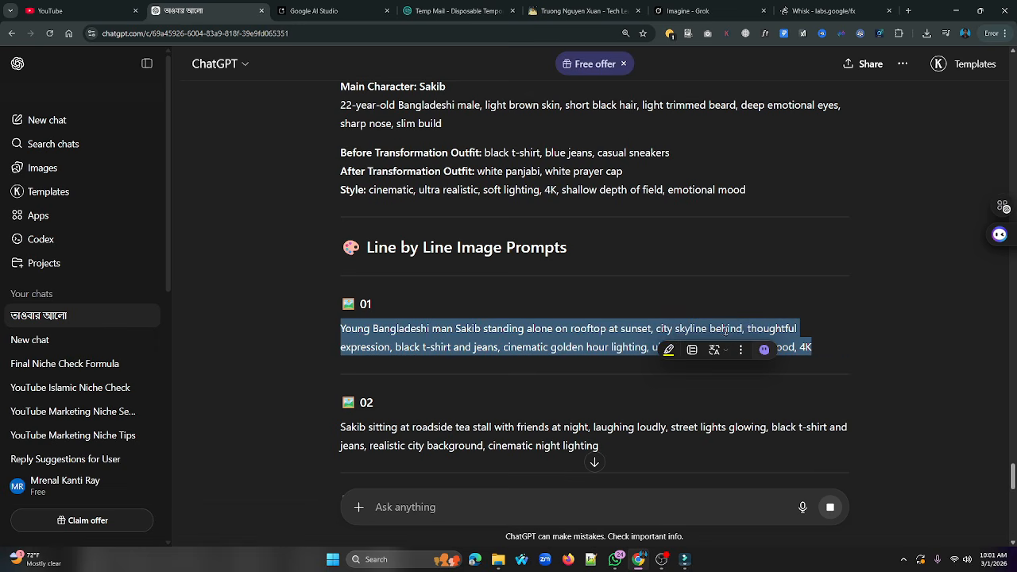
- Return to Whisk, enter the tool and paste the copied rooftop prompt as the image description
left_click(804, 15)
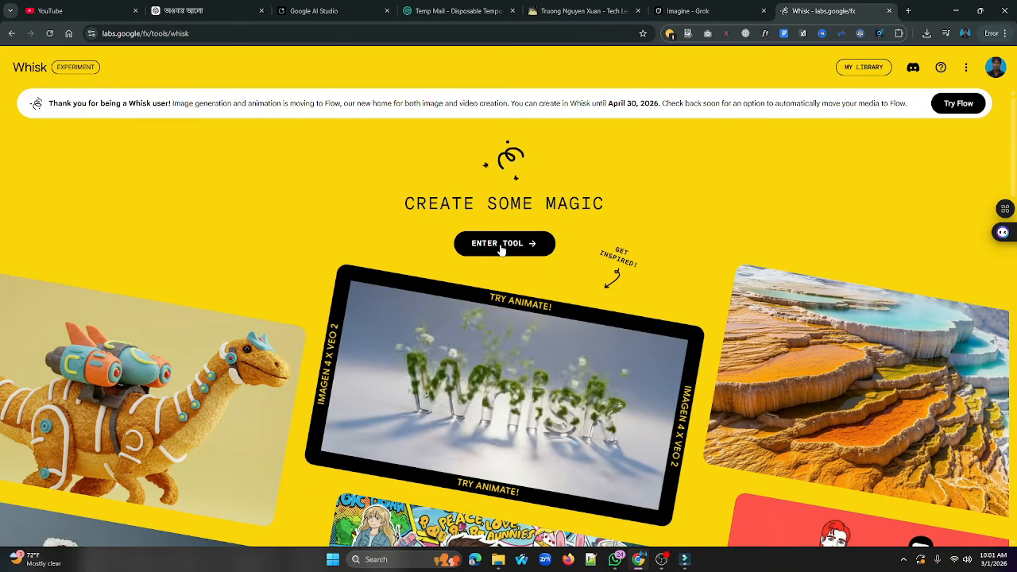
left_click(501, 246)
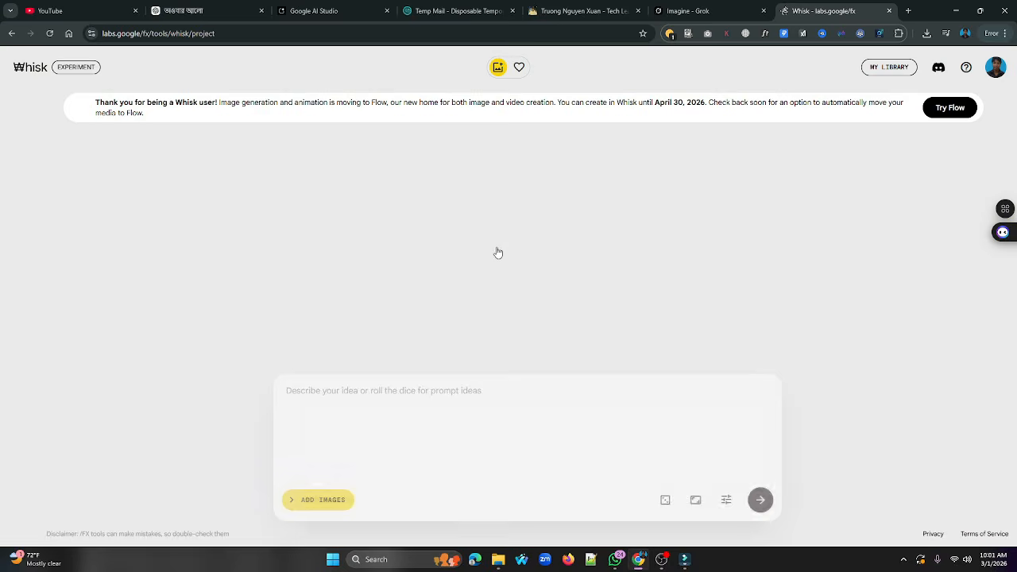
right_click(314, 399)
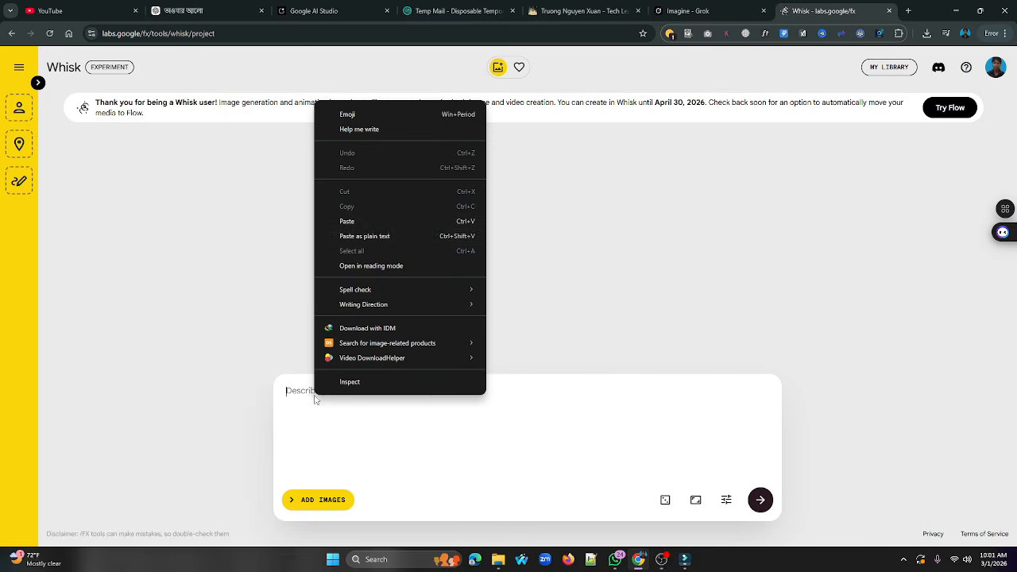
left_click(360, 226)
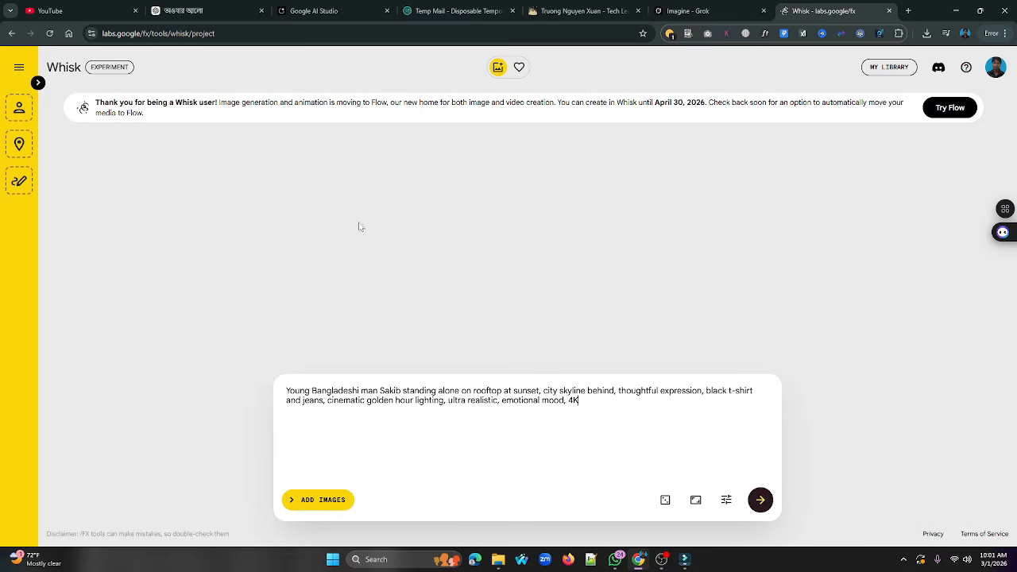
- Generate the rooftop images in the 16:9 landscape aspect ratio
left_click(696, 500)
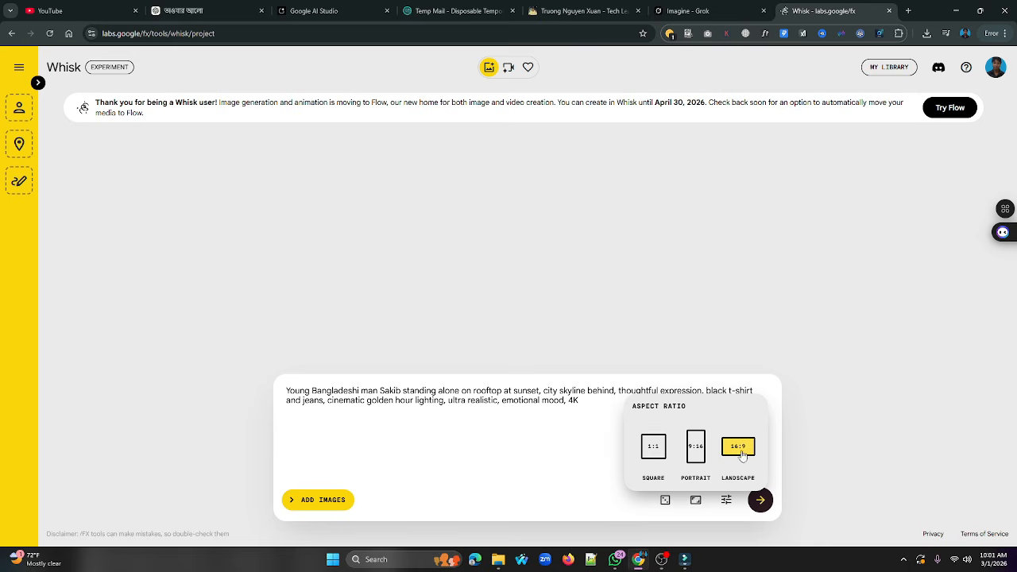
left_click(813, 449)
left_click(761, 501)
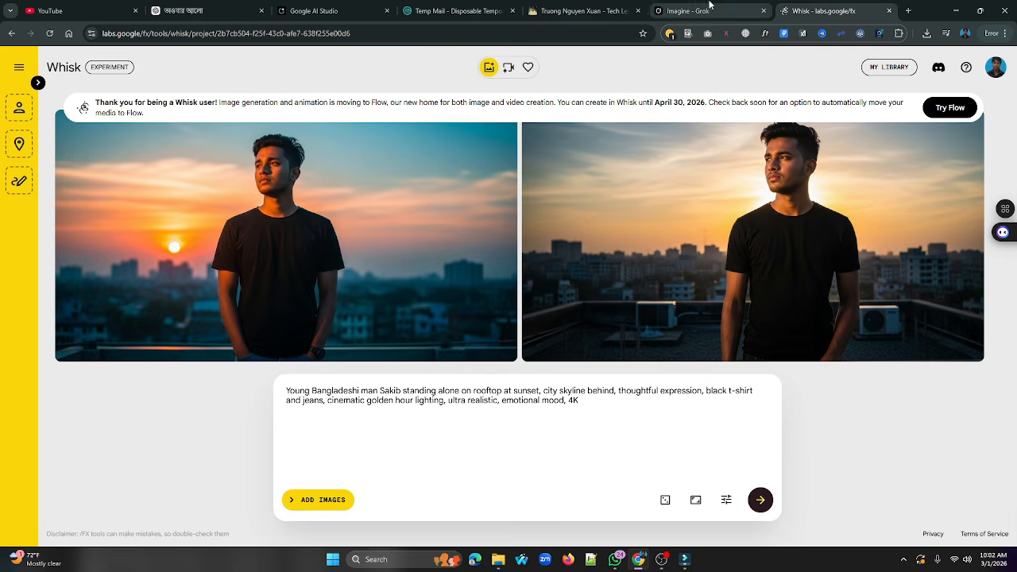
- Switch to the ChatGPT story chat and copy the text of image prompt 02, the roadside tea stall scene
left_click(227, 6)
scroll(397, 274, "down", 3)
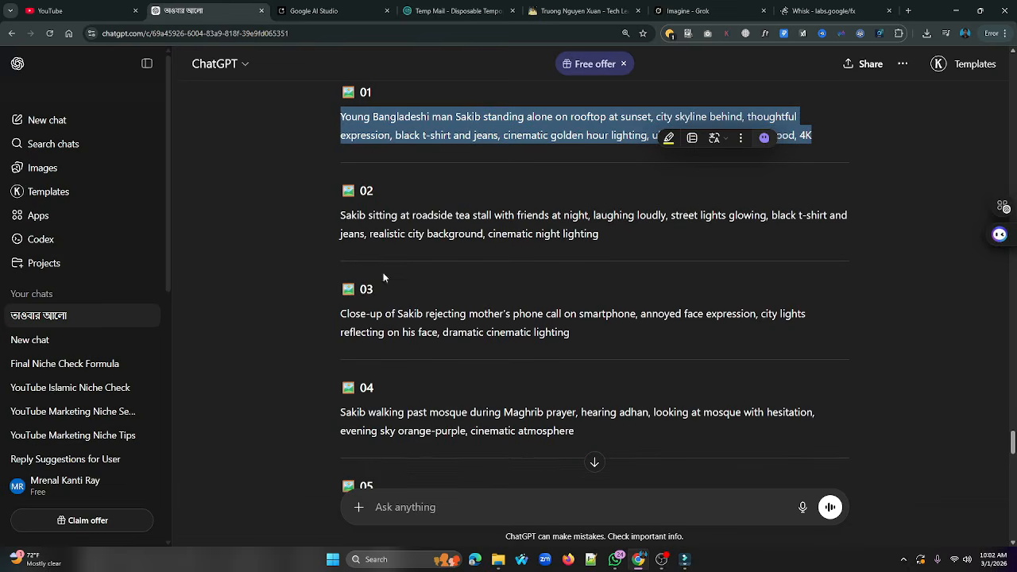
left_click_drag(342, 215, 601, 235)
right_click(562, 216)
left_click(592, 227)
- Return to Whisk, replace the rooftop image's details with the copied tea stall prompt and generate the new images
left_click(826, 11)
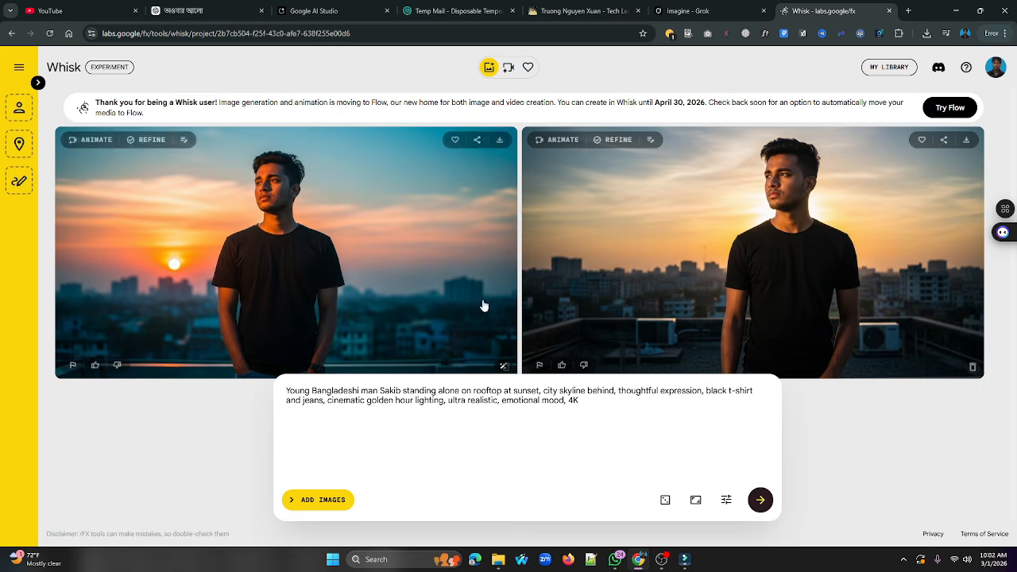
left_click(677, 249)
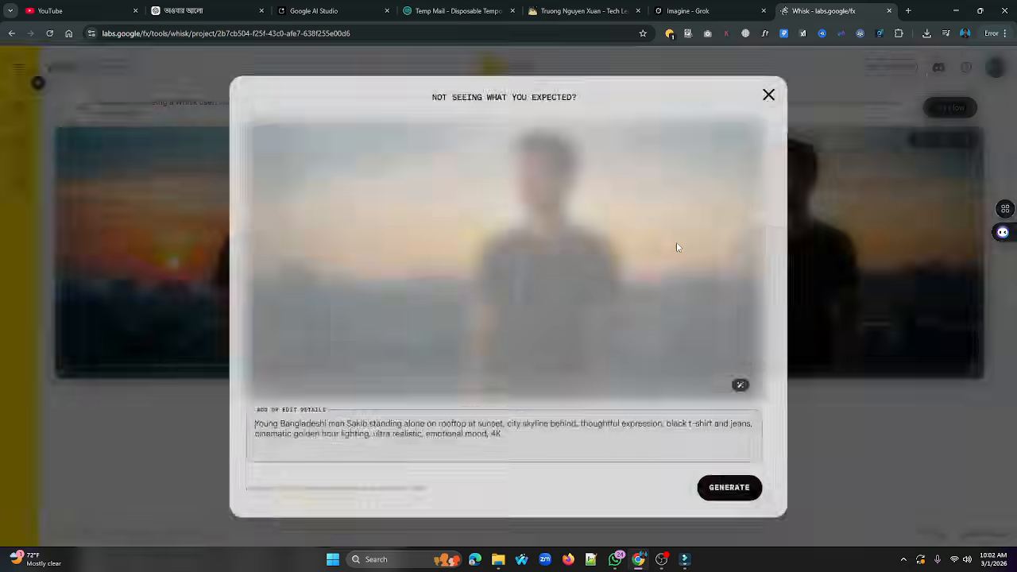
left_click_drag(519, 438, 137, 419)
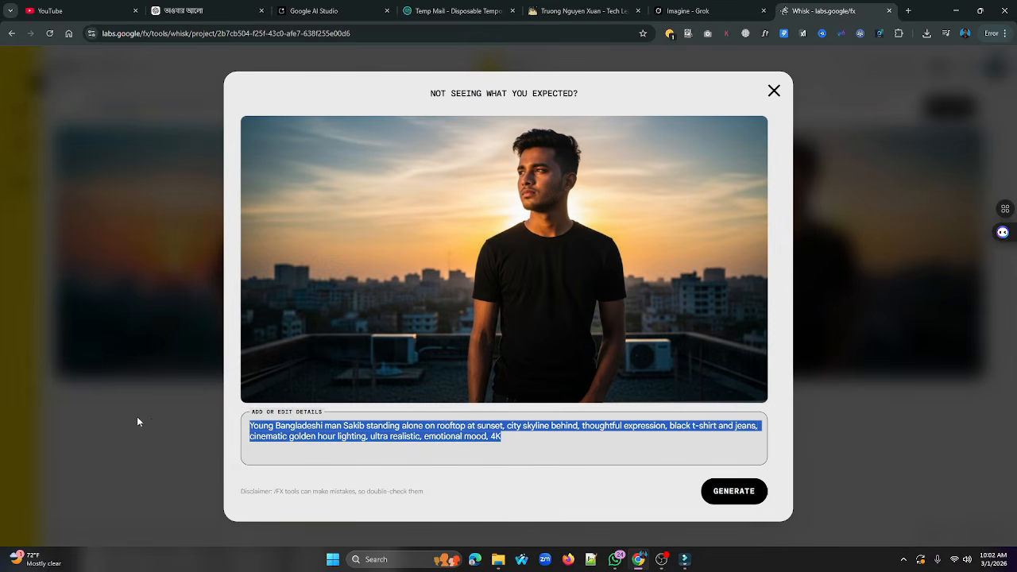
right_click(297, 426)
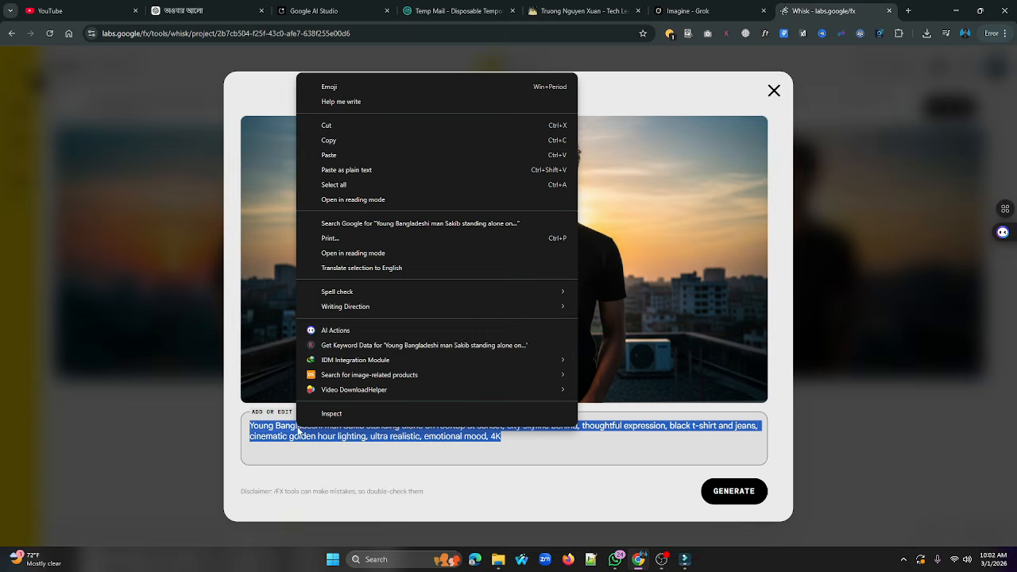
left_click(340, 170)
left_click(719, 492)
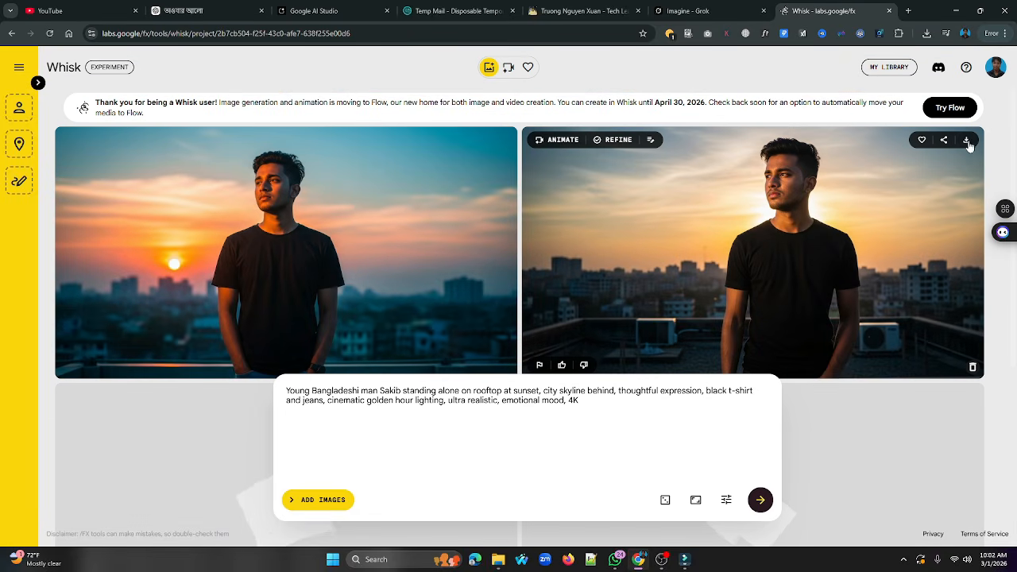
- Download the second rooftop sunset image and the second night tea stall image
left_click(966, 141)
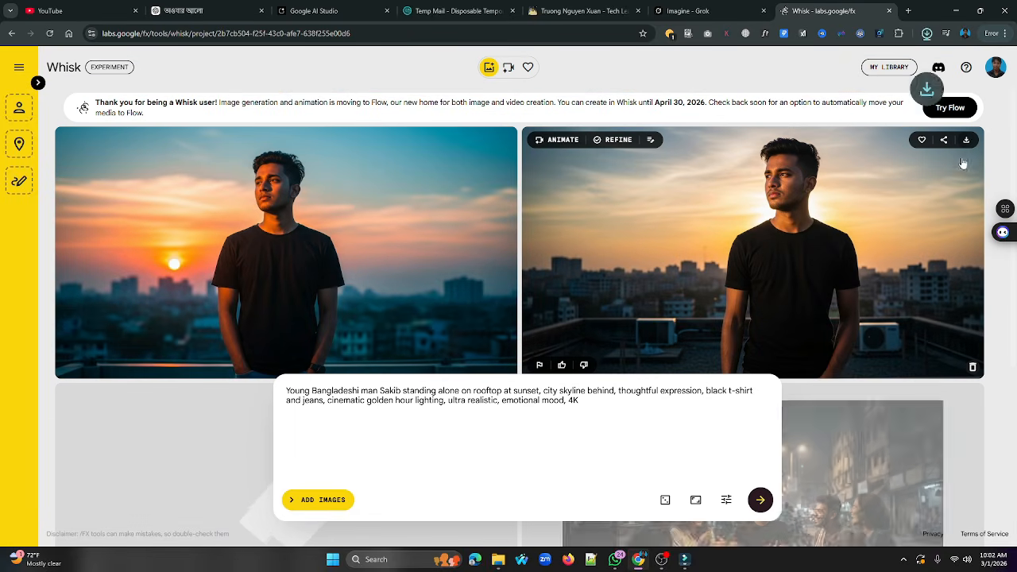
scroll(899, 226, "down", 2)
scroll(900, 226, "down", 1)
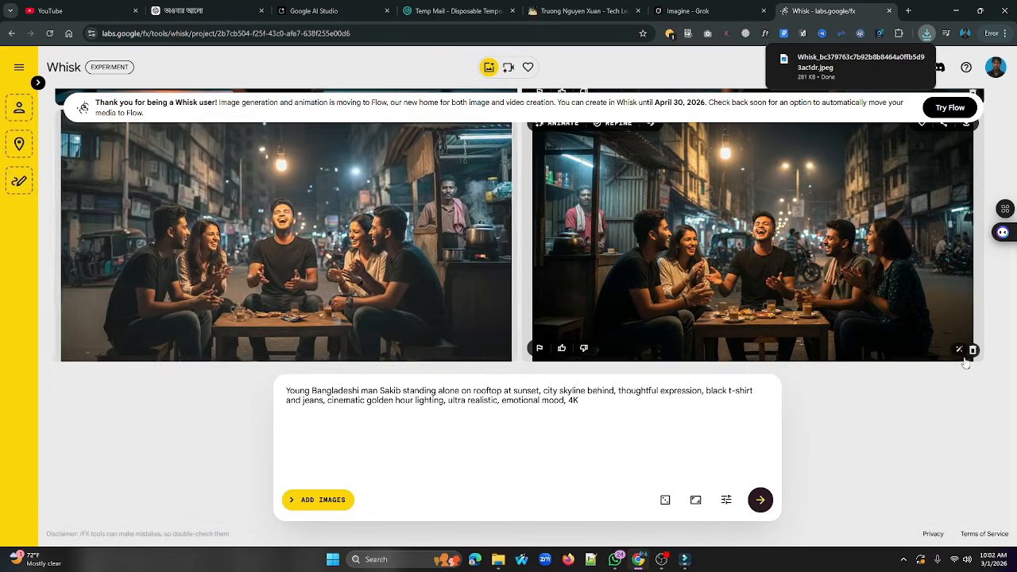
scroll(950, 201, "up", 1)
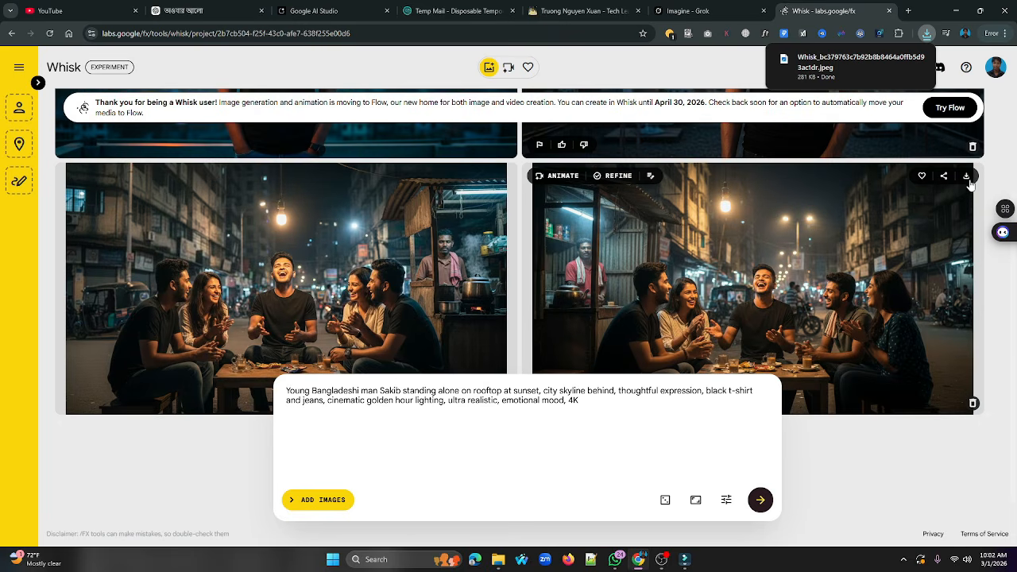
left_click(966, 175)
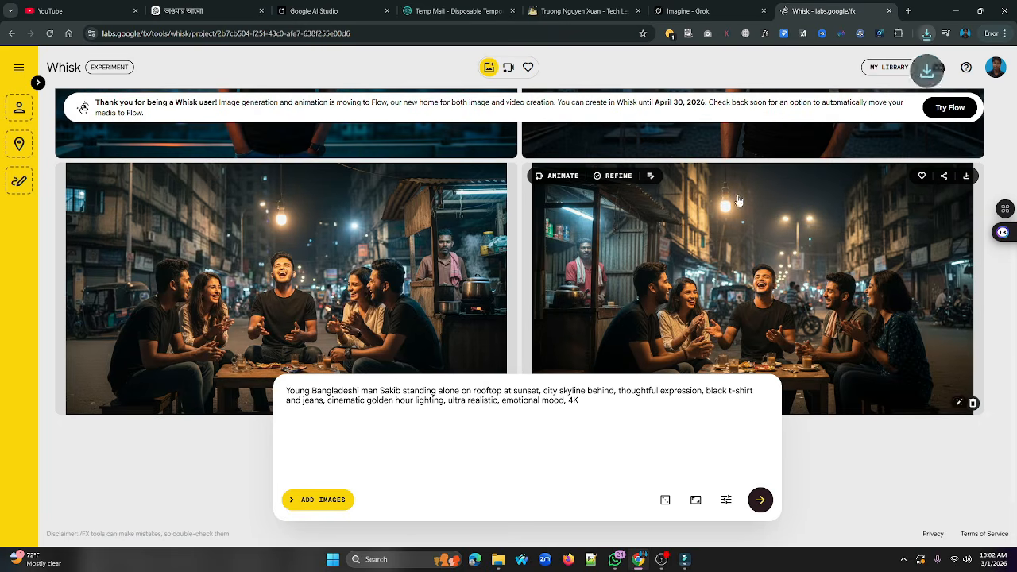
- Switch to Filmora and play the video from the start to compare the clips with the narration
left_click(688, 561)
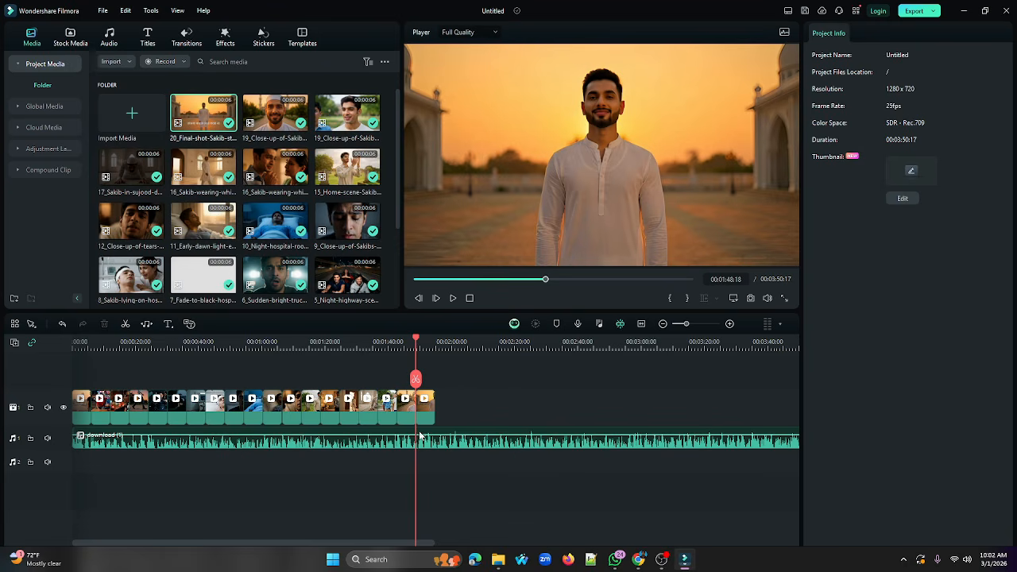
left_click_drag(415, 339, 51, 344)
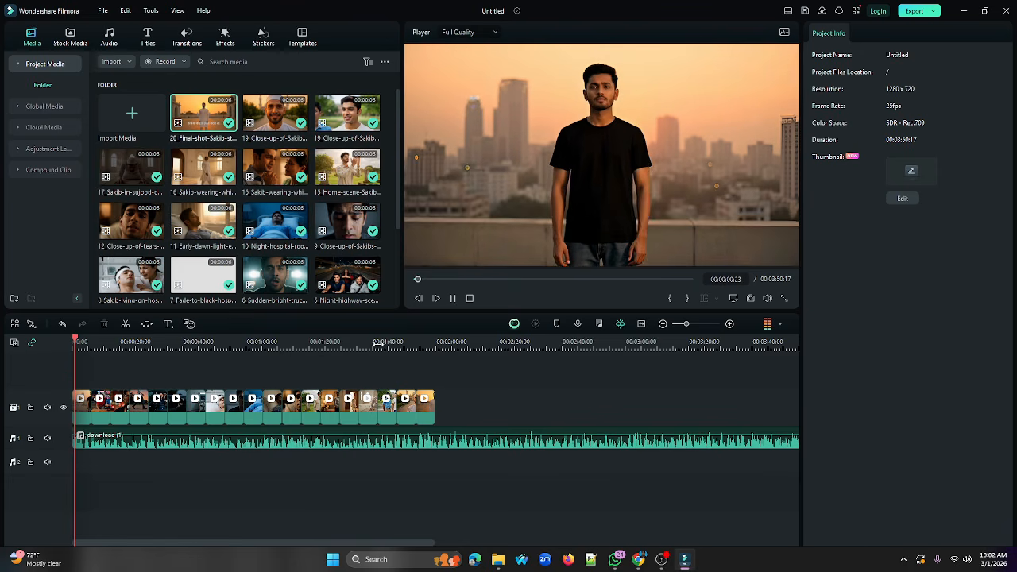
scroll(539, 346, "up", 4)
scroll(538, 346, "up", 1)
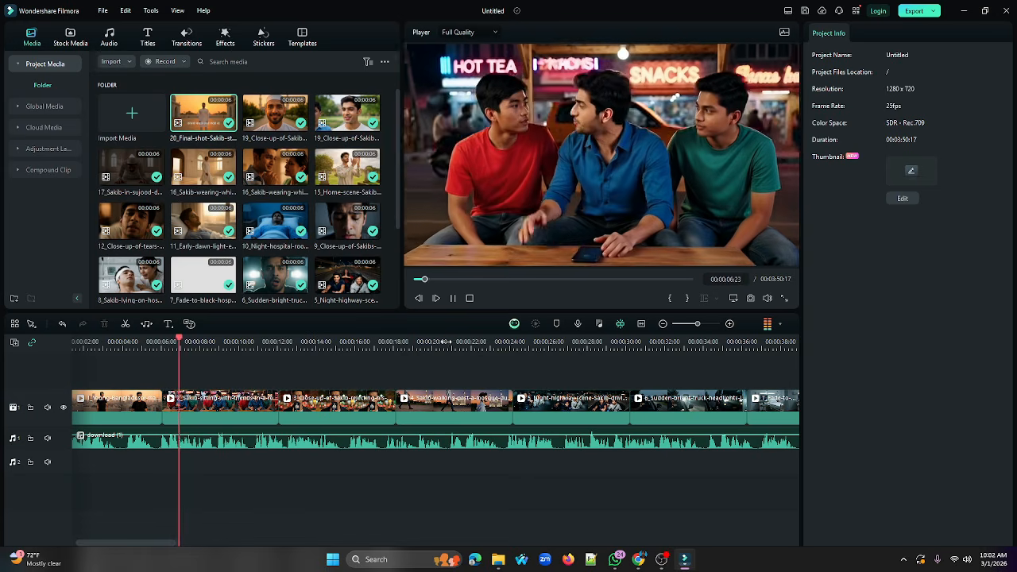
left_click(452, 300)
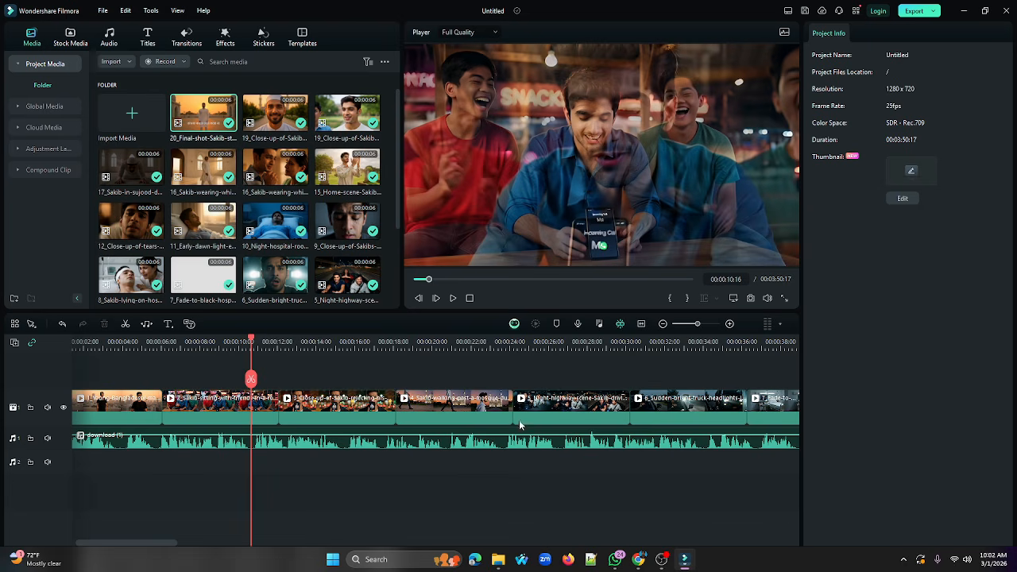
- Move all clips after the first one along the video track to about 40 s, opening a gap
scroll(556, 342, "down", 3)
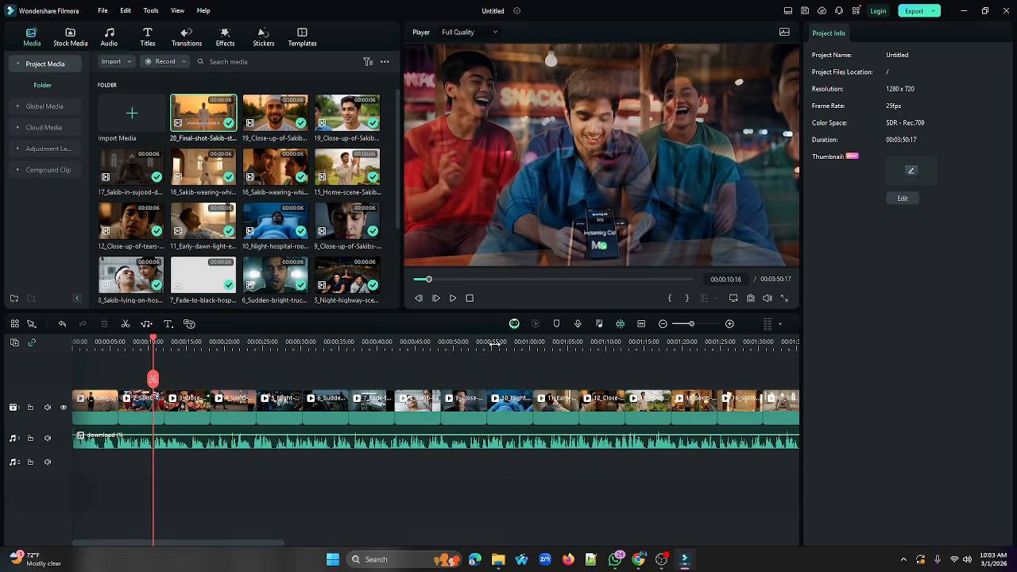
scroll(494, 343, "down", 2)
left_click_drag(774, 417, 344, 409)
- Import the downloaded rooftop sunset image from Downloads and place it on the video track directly after the first clip
left_click(133, 119)
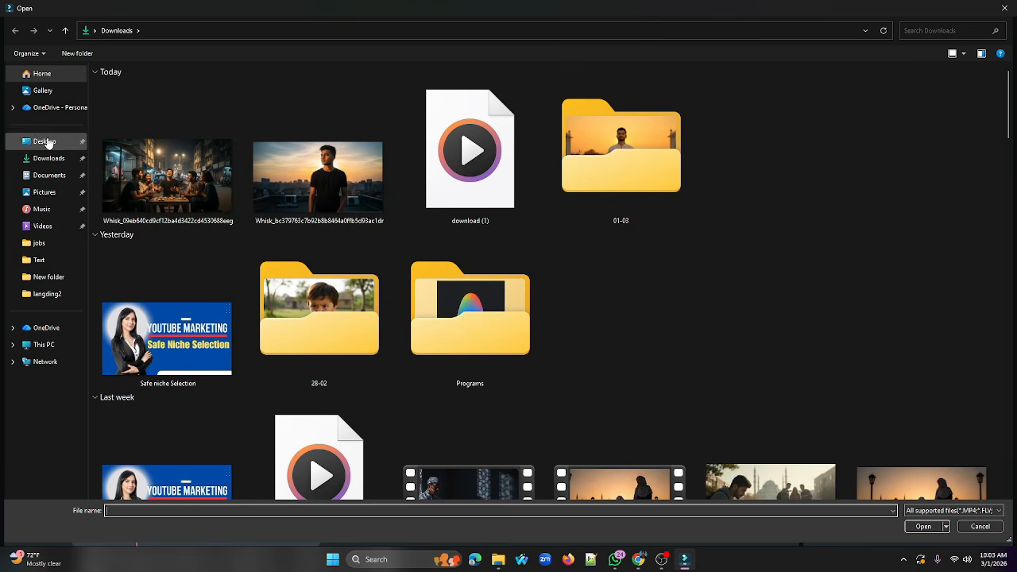
double_click(318, 176)
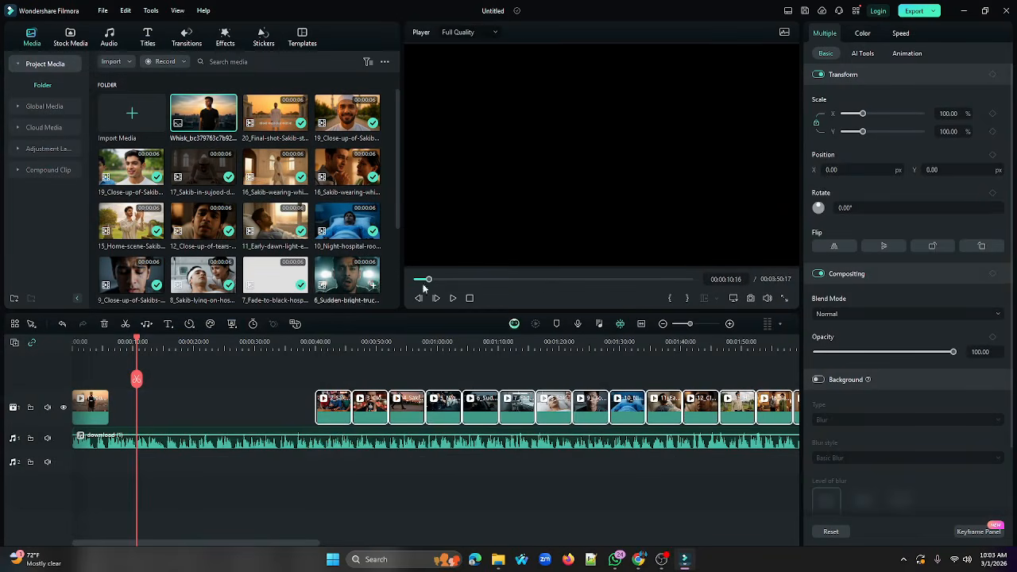
left_click_drag(201, 117, 125, 414)
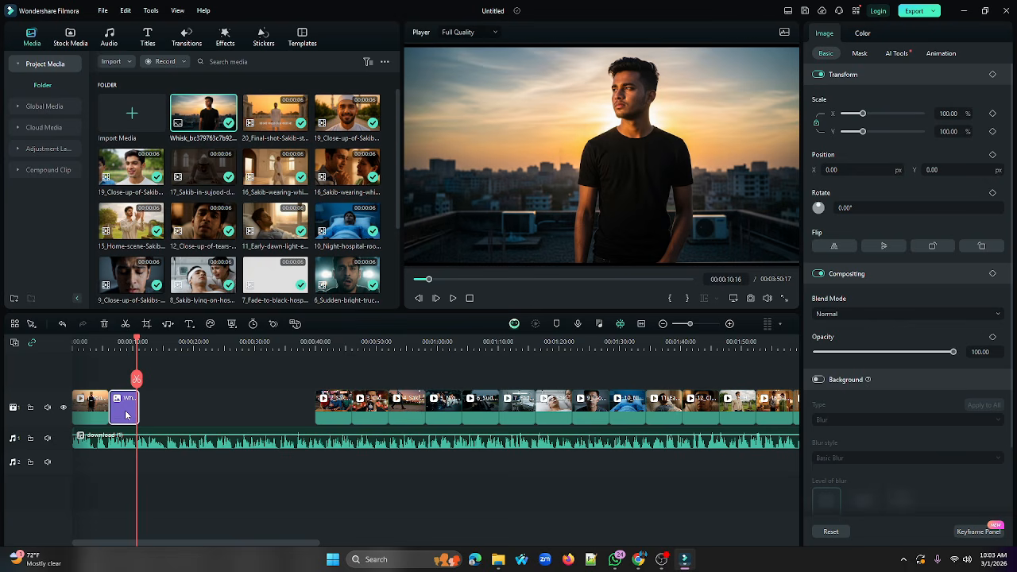
- Play the cut from the first clip into the rooftop image
left_click_drag(137, 341, 104, 342)
left_click(451, 299)
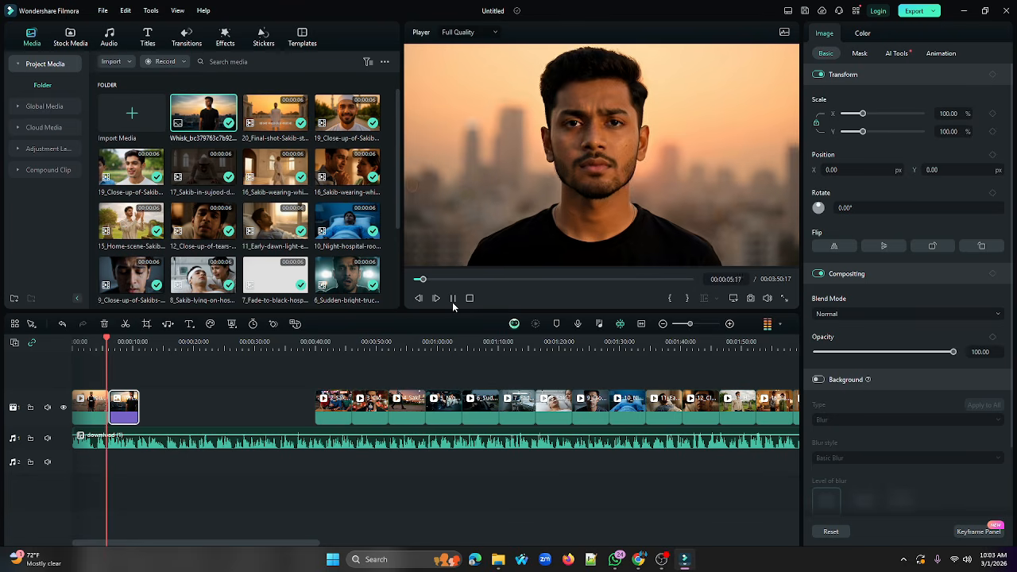
left_click(452, 299)
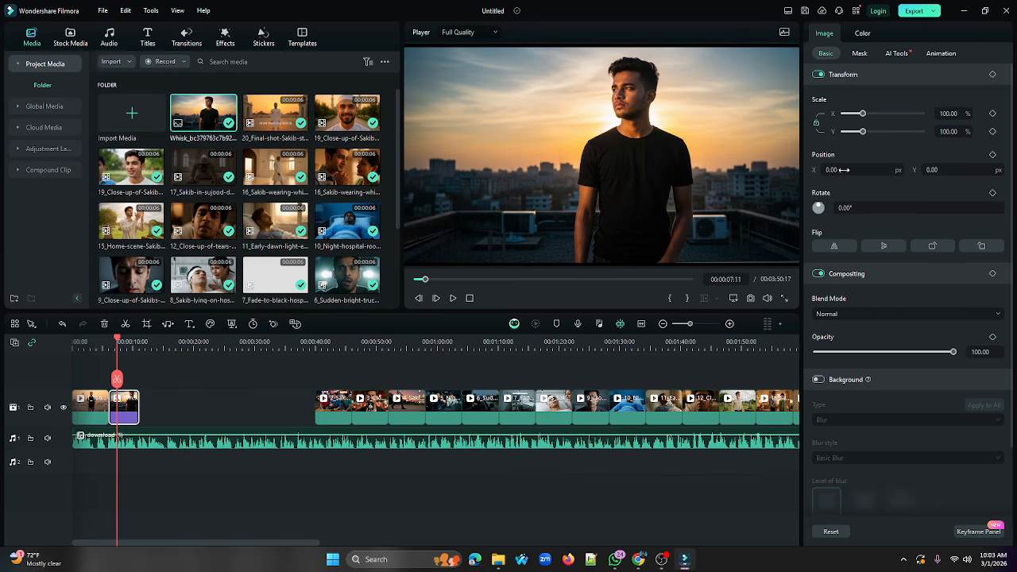
- Try the Fade In preset animation on the rooftop image, then apply Zoom Out instead
left_click(945, 56)
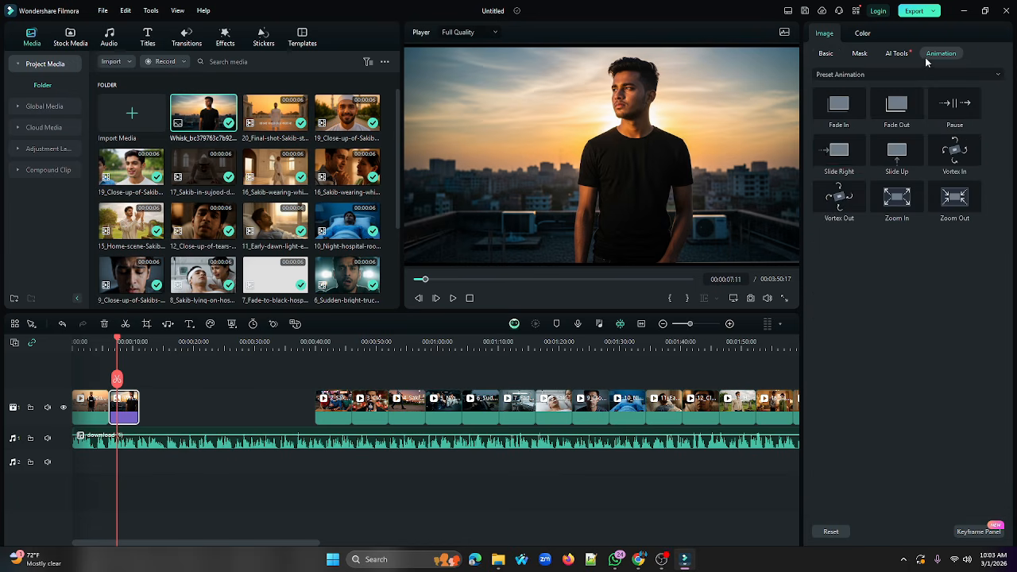
left_click(840, 108)
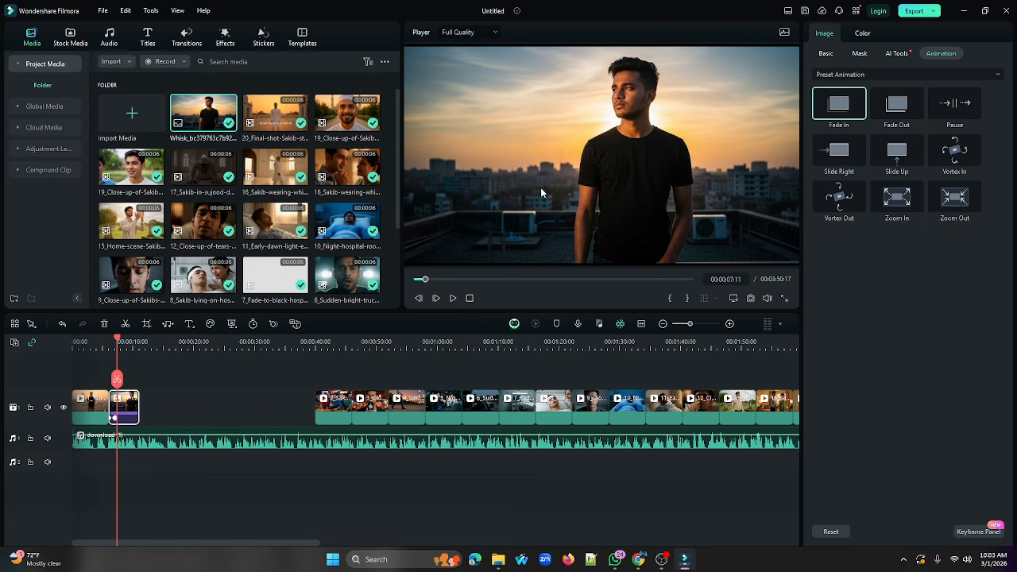
left_click(961, 201)
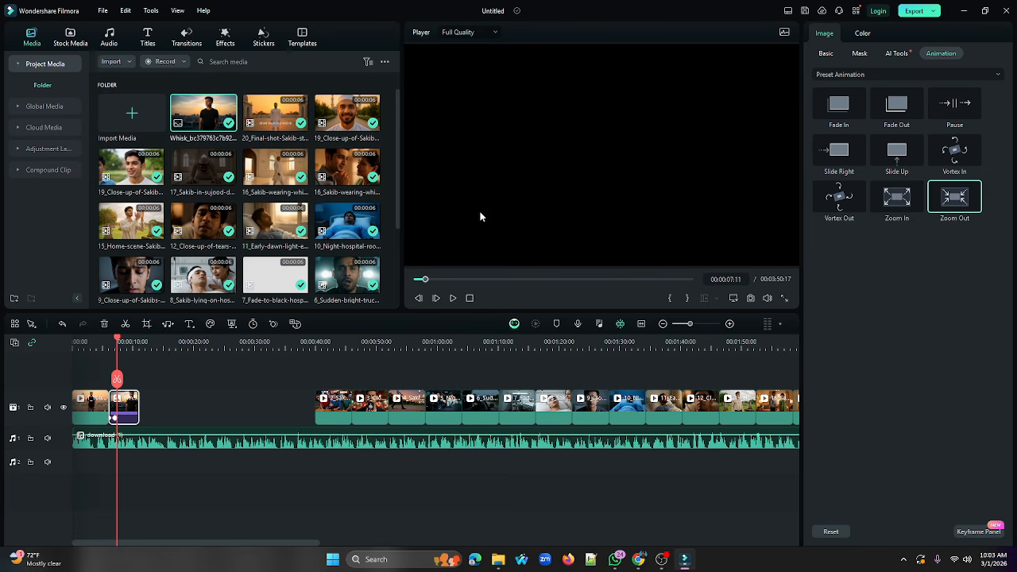
- Apply Pan & Zoom to the rooftop image with a slightly inset start frame and a centred end frame of about 1169 x 638
right_click(125, 407)
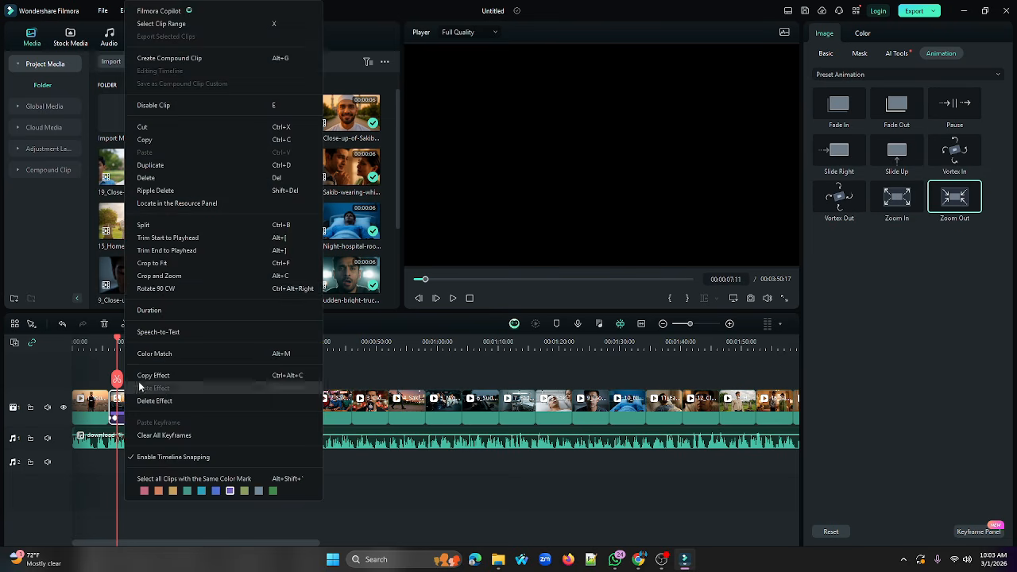
left_click(162, 276)
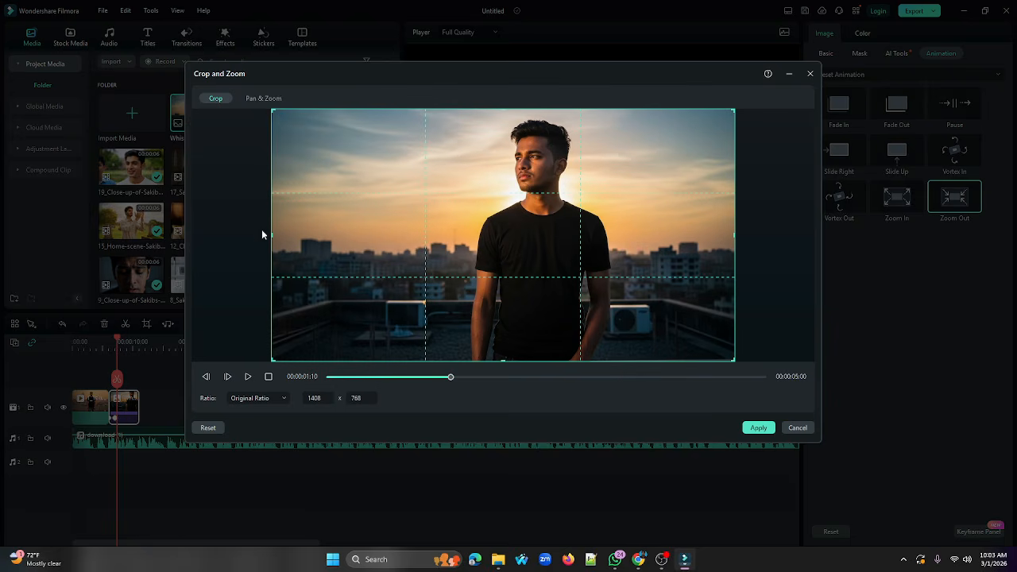
left_click(270, 100)
left_click_drag(274, 114, 294, 121)
left_click_drag(731, 360, 722, 354)
left_click(508, 235)
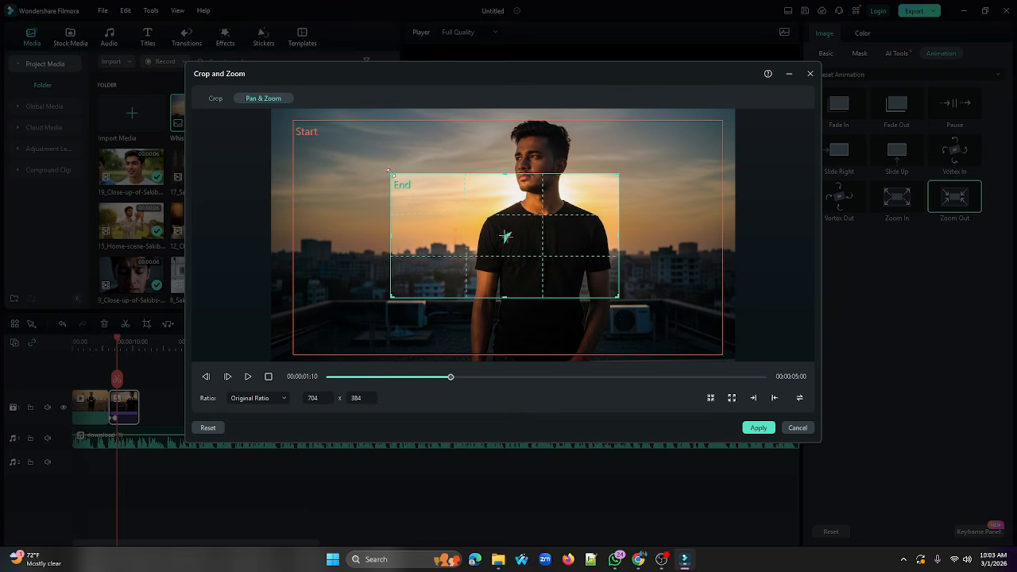
left_click_drag(395, 178, 314, 132)
left_click_drag(617, 294, 697, 340)
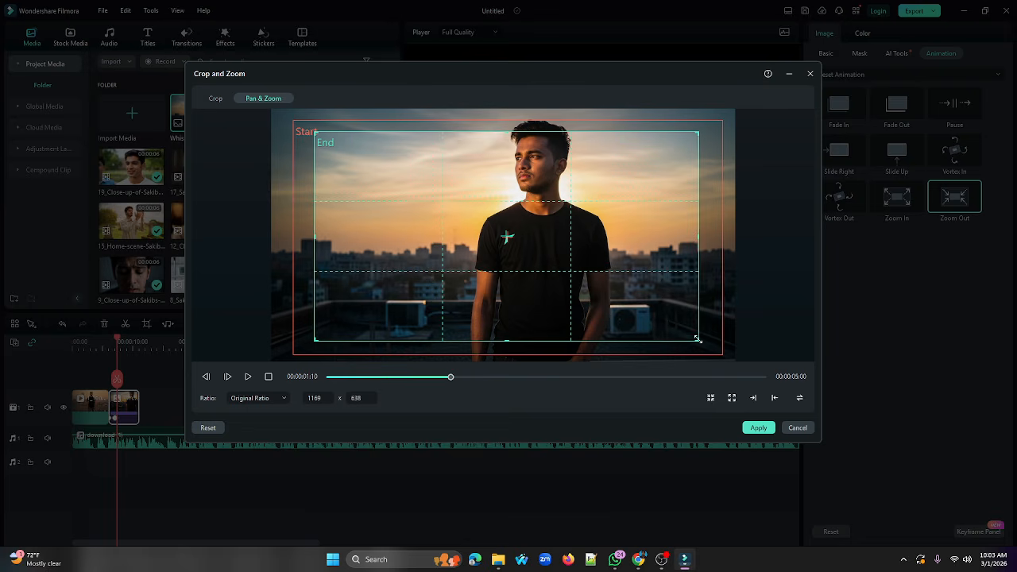
left_click(756, 428)
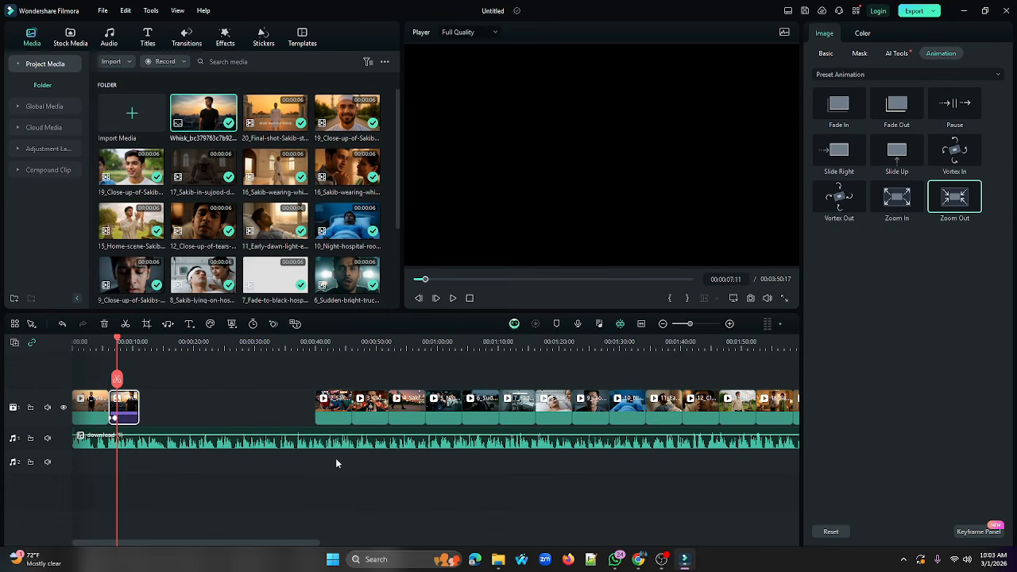
- Play the timeline from about 1 s through the rooftop image to check its zoom motion
left_click_drag(119, 340, 78, 341)
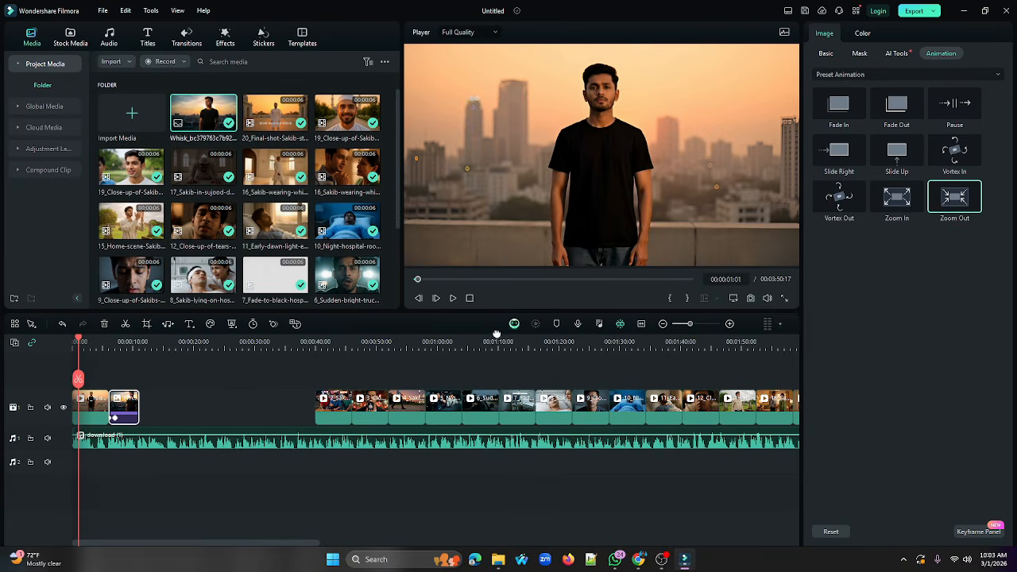
left_click(453, 298)
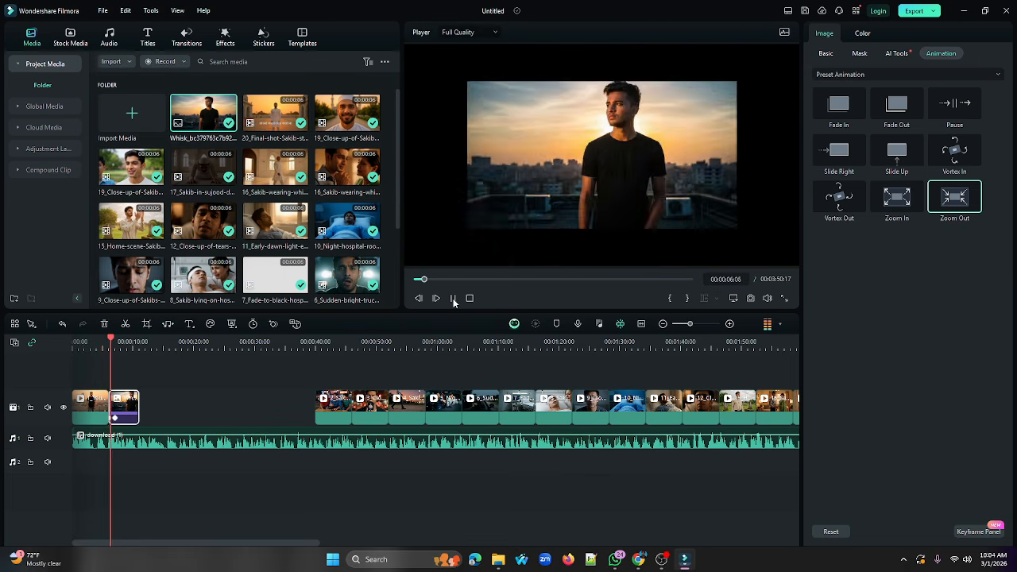
left_click(453, 298)
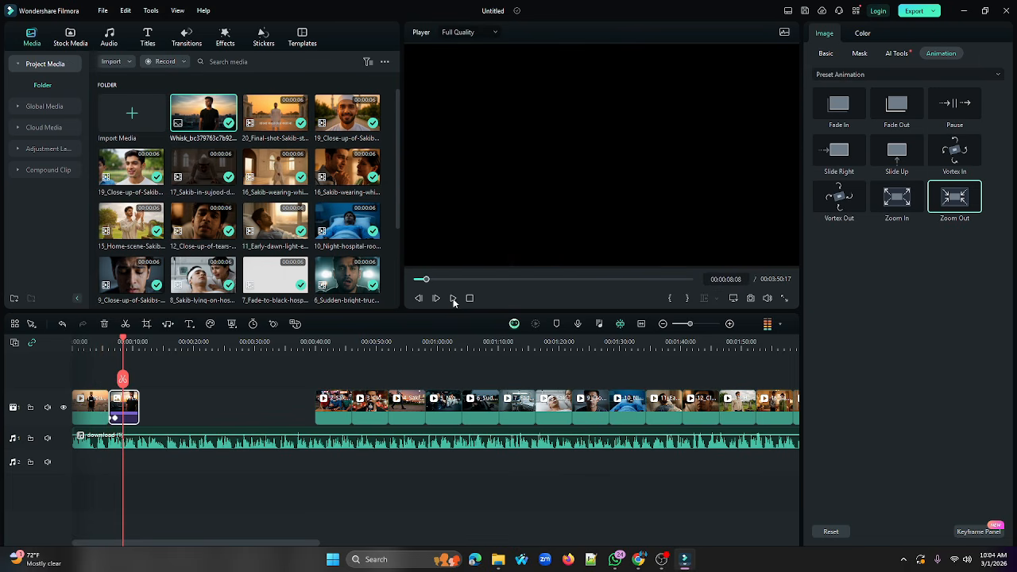
- Delete the second animation keyframe on the rooftop image and play the clip again
right_click(115, 420)
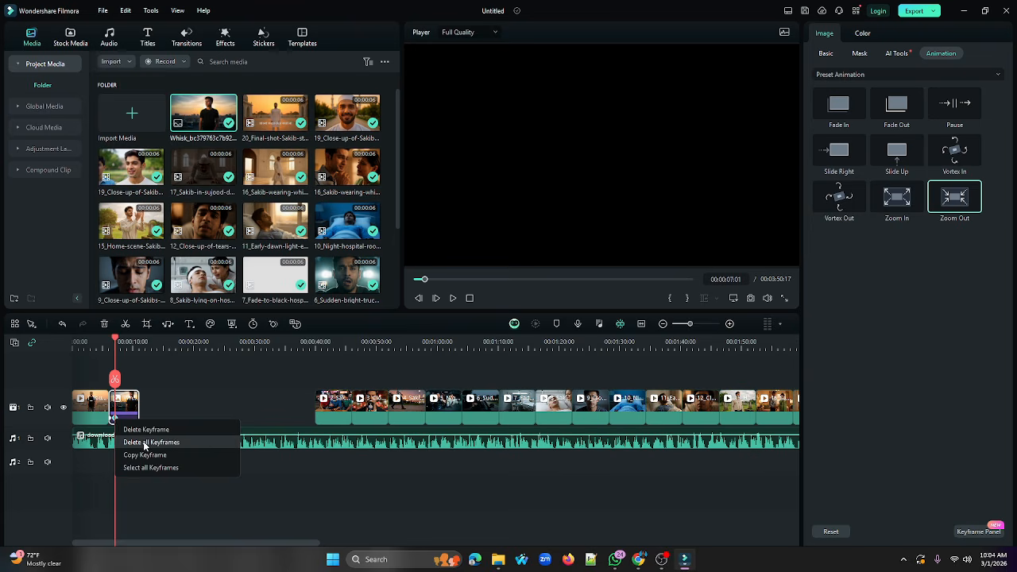
left_click(145, 430)
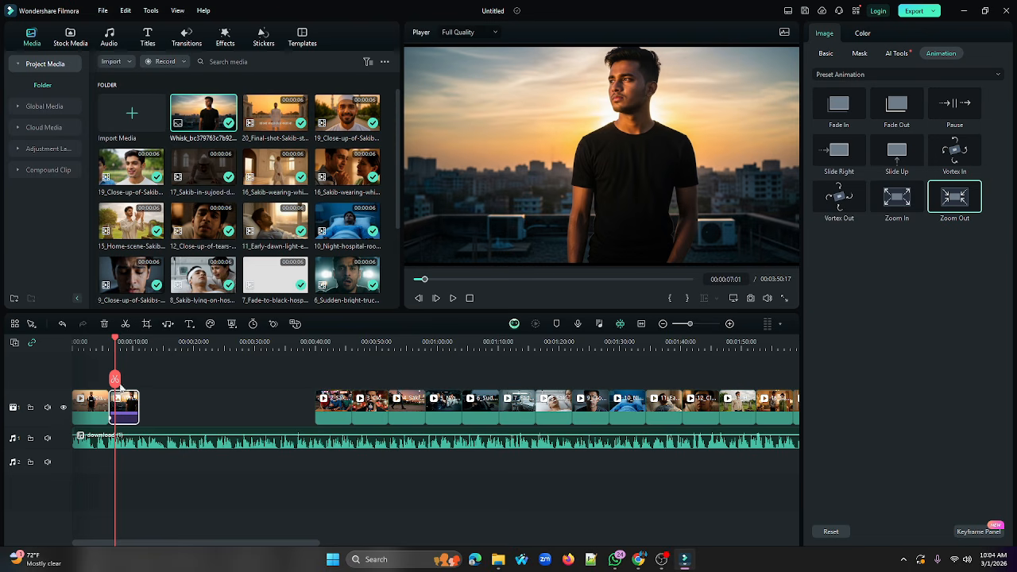
left_click(453, 298)
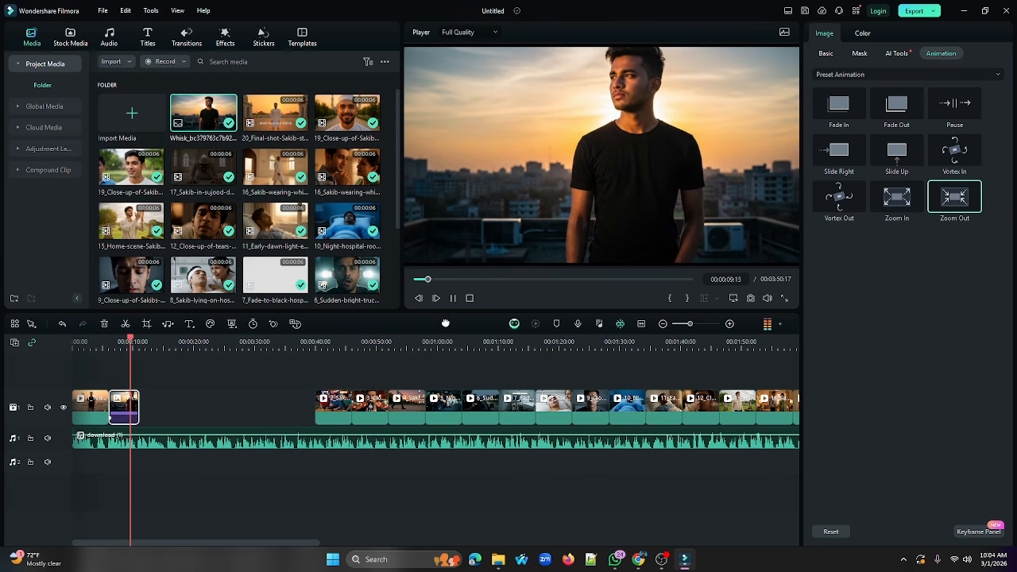
left_click(449, 298)
- Move the remaining video clips back so they follow directly after the rooftop image without a gap
left_click_drag(304, 412, 406, 409)
left_click_drag(626, 399, 610, 411)
left_click_drag(299, 545, 388, 546)
left_click_drag(505, 404, 524, 411)
- Split the voice-over where the last video clip ends, at about 1:59:21, and delete the leftover audio after it
left_click_drag(235, 544, 160, 544)
left_click(758, 349)
left_click(758, 378)
left_click(782, 447)
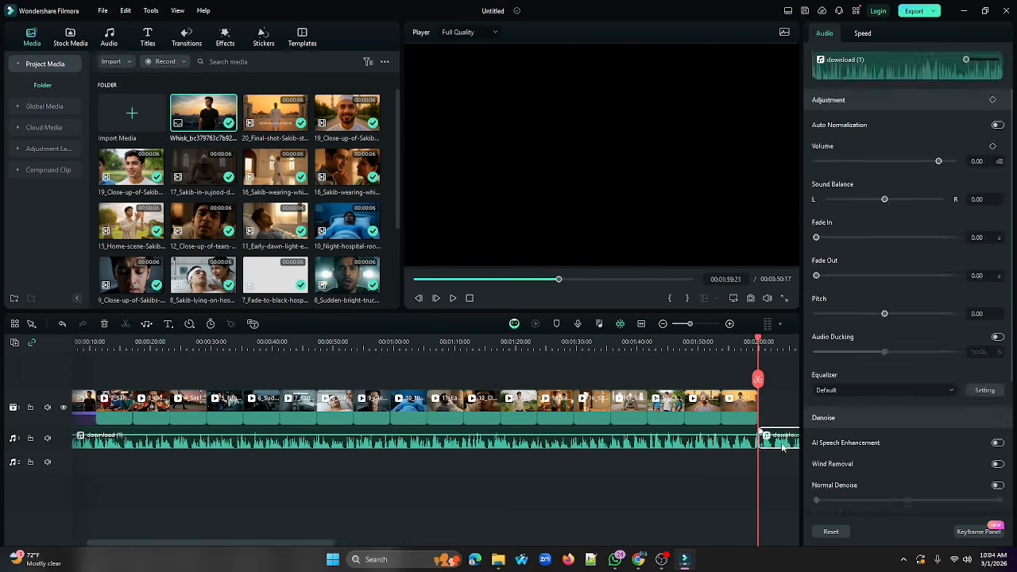
key("Delete")
scroll(538, 520, "up", 3)
left_click_drag(539, 544, 157, 518)
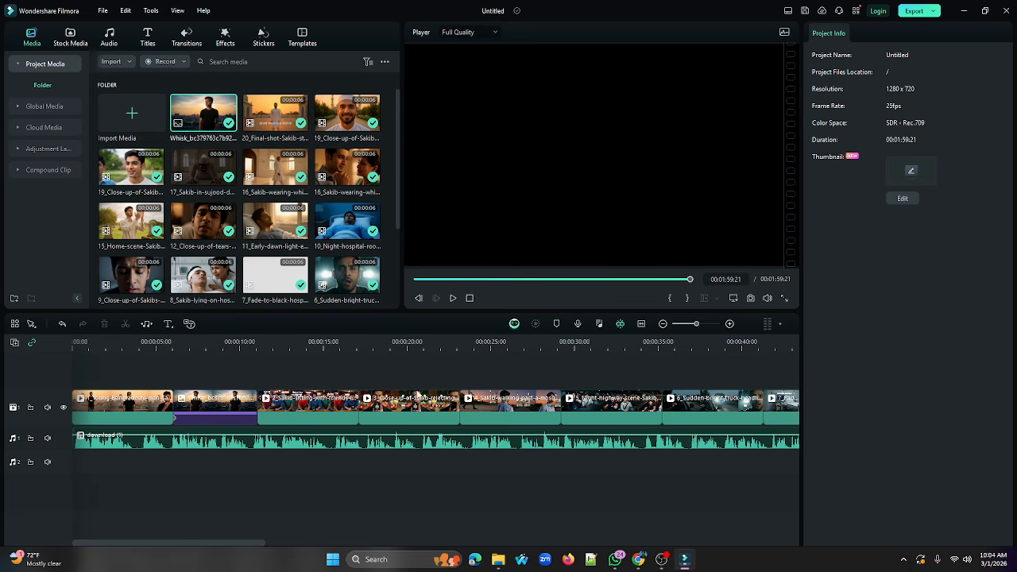
- Export the video locally as an MP4 named My Video with the quality set to Higher
left_click(913, 11)
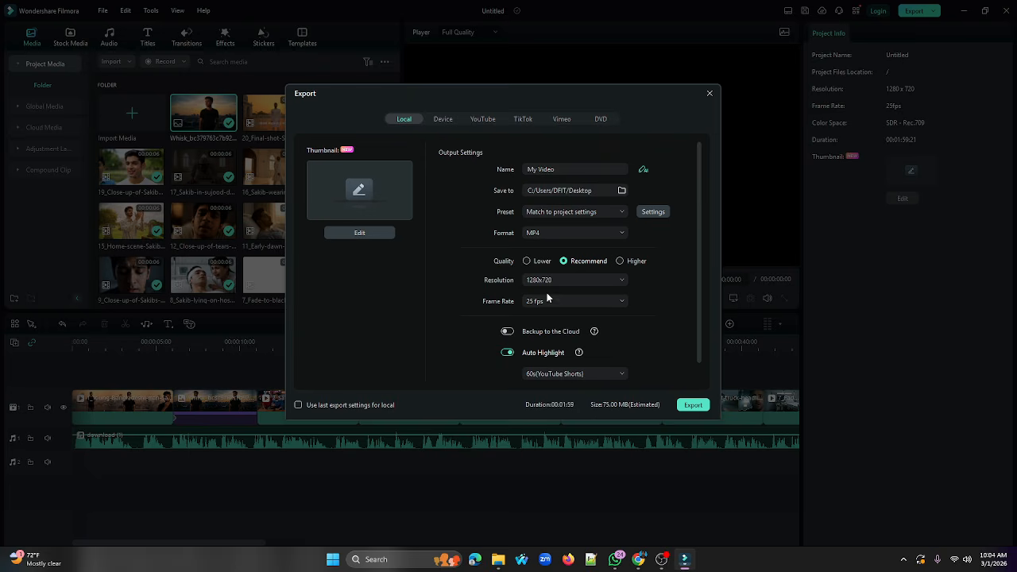
left_click_drag(568, 171, 498, 174)
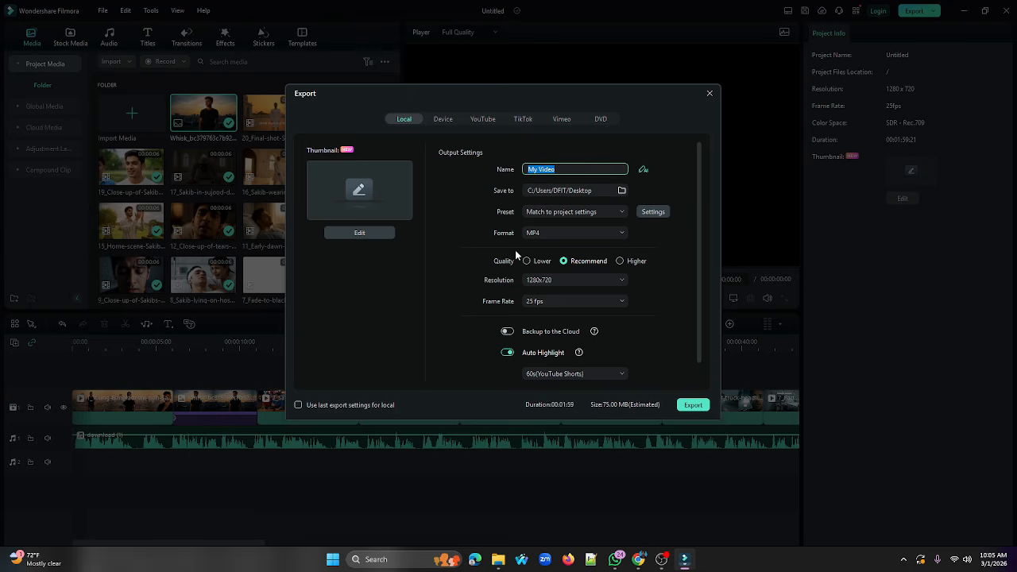
left_click(621, 262)
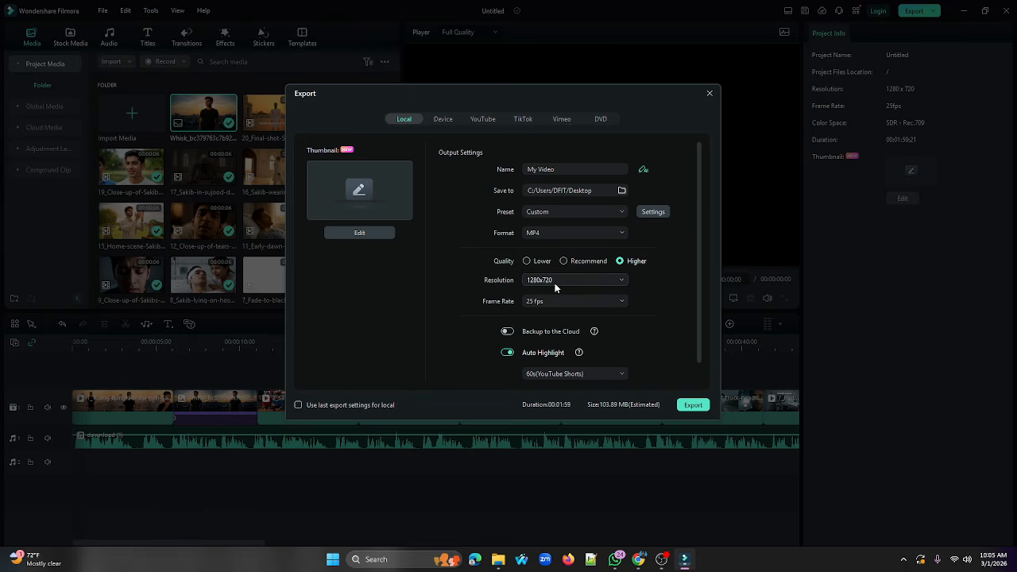
left_click(688, 407)
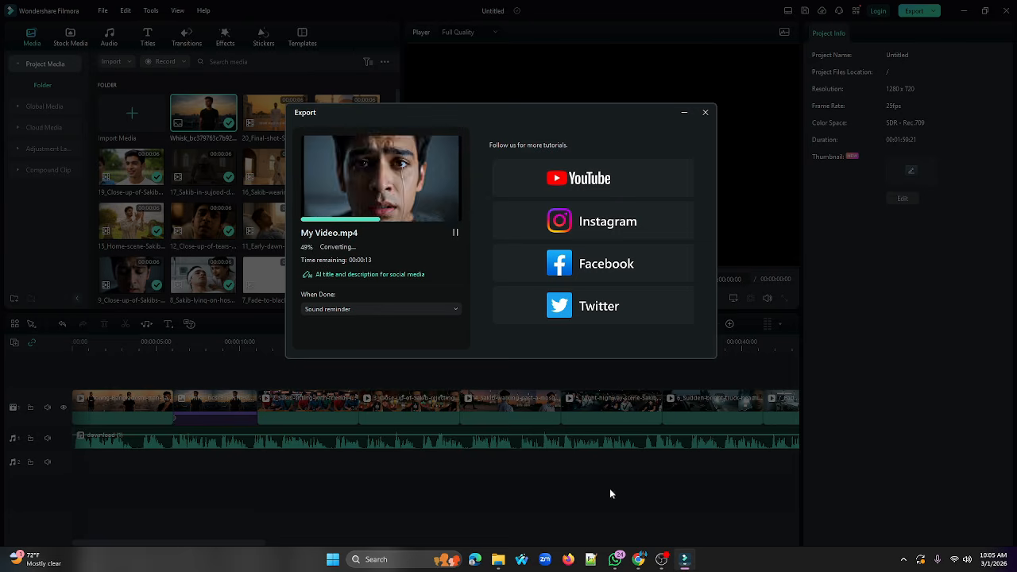
left_click(639, 561)
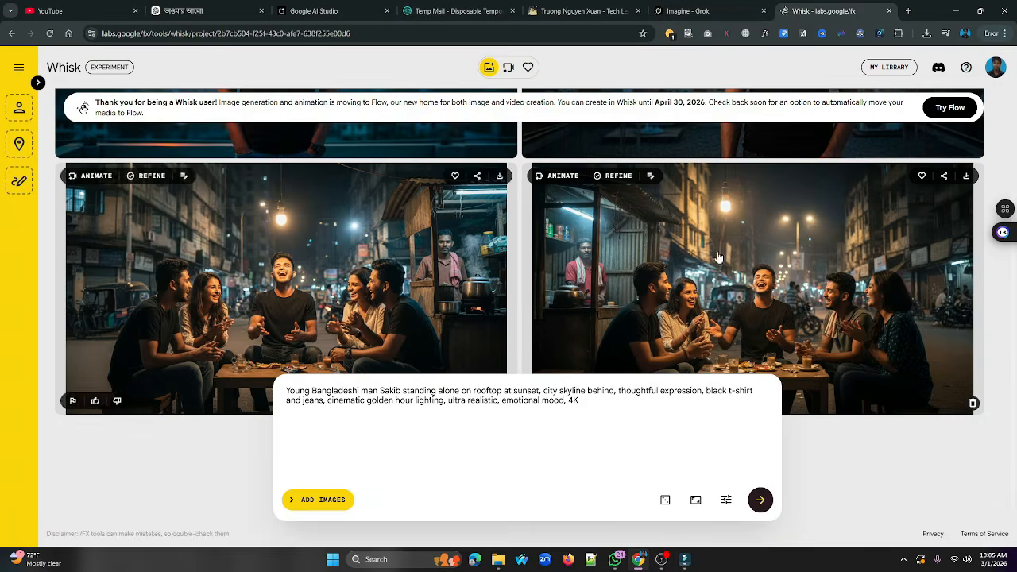
left_click(466, 10)
left_click(382, 305)
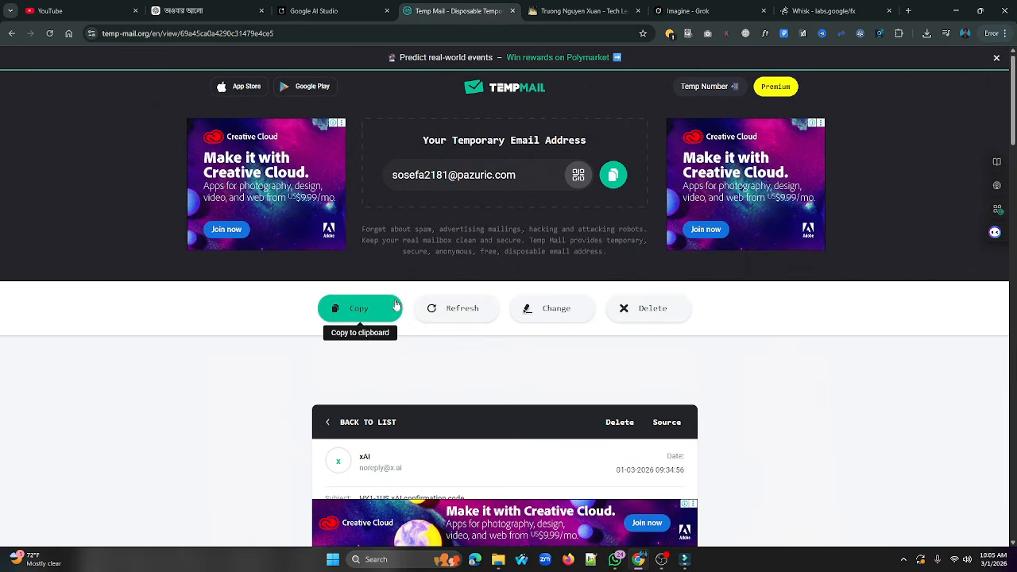
left_click(583, 10)
left_click(473, 10)
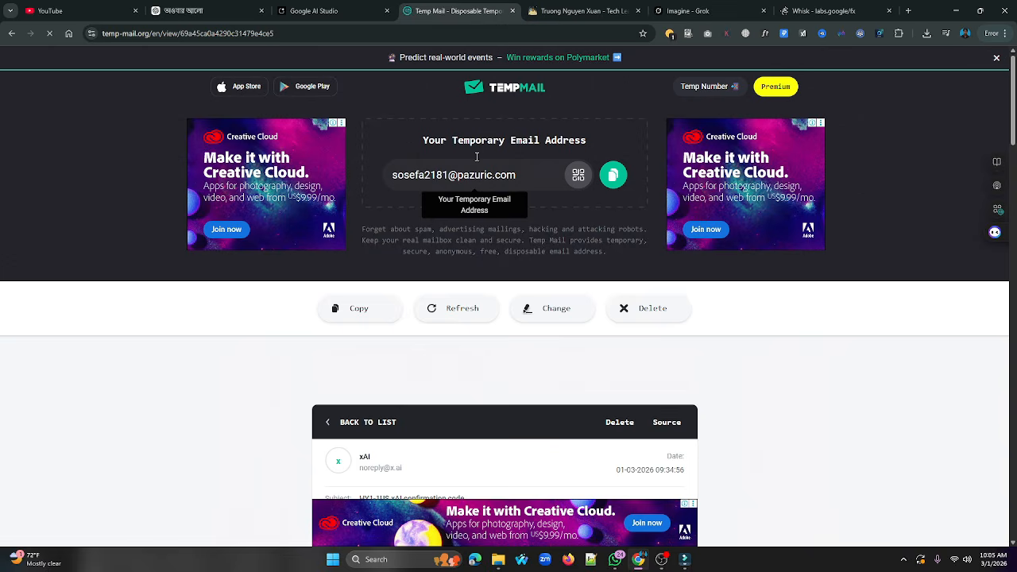
left_click(677, 7)
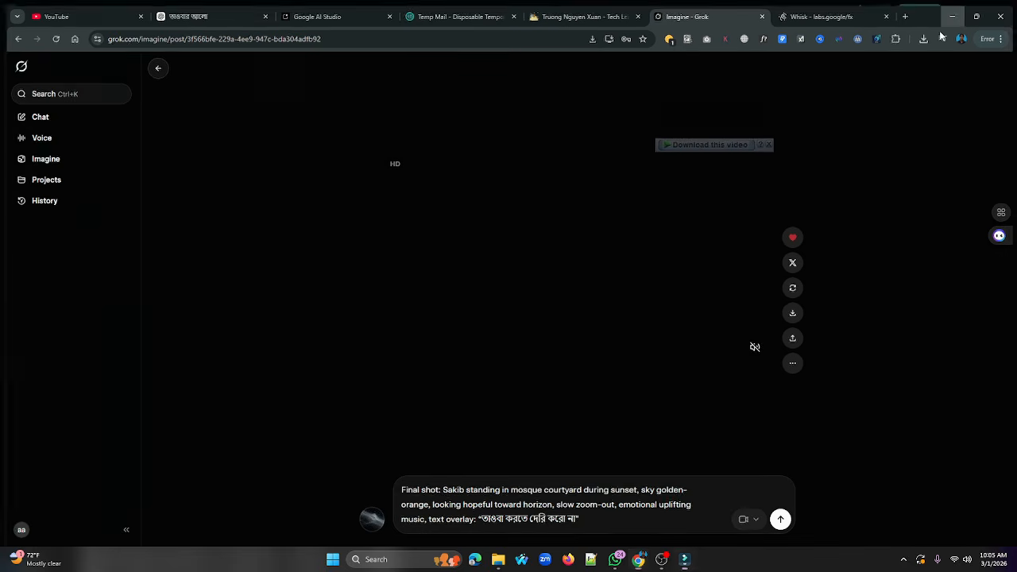
left_click(956, 11)
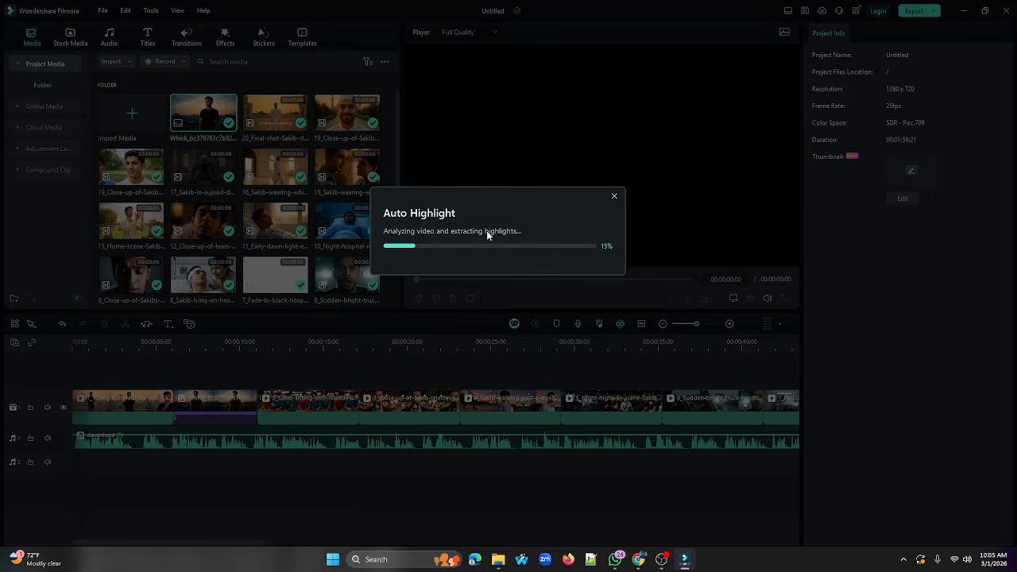
- Open the exported My Video from the Desktop folder, check playback at about 0:31 and 0:56, and close the player and leftover windows
left_click(350, 330)
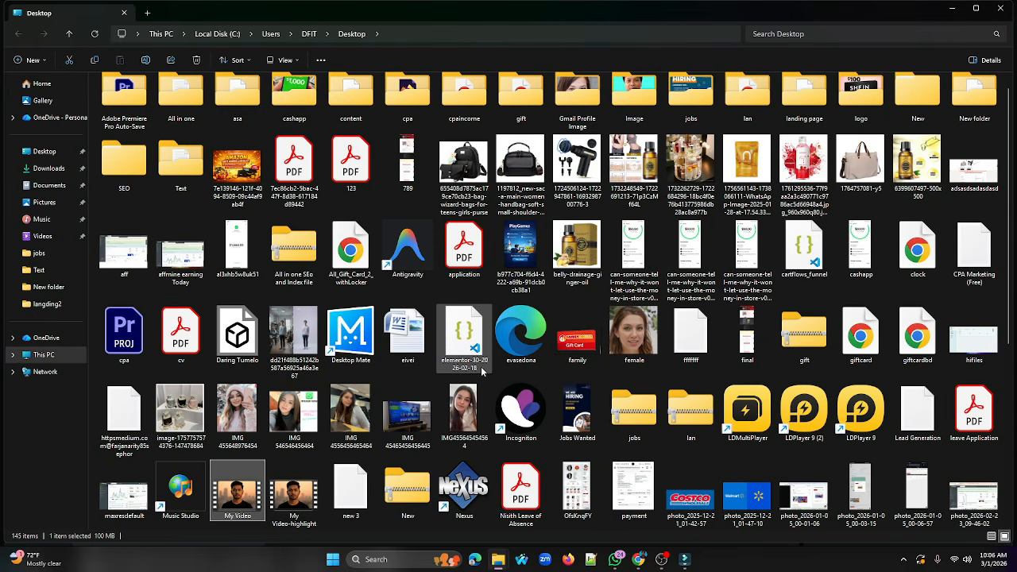
double_click(242, 491)
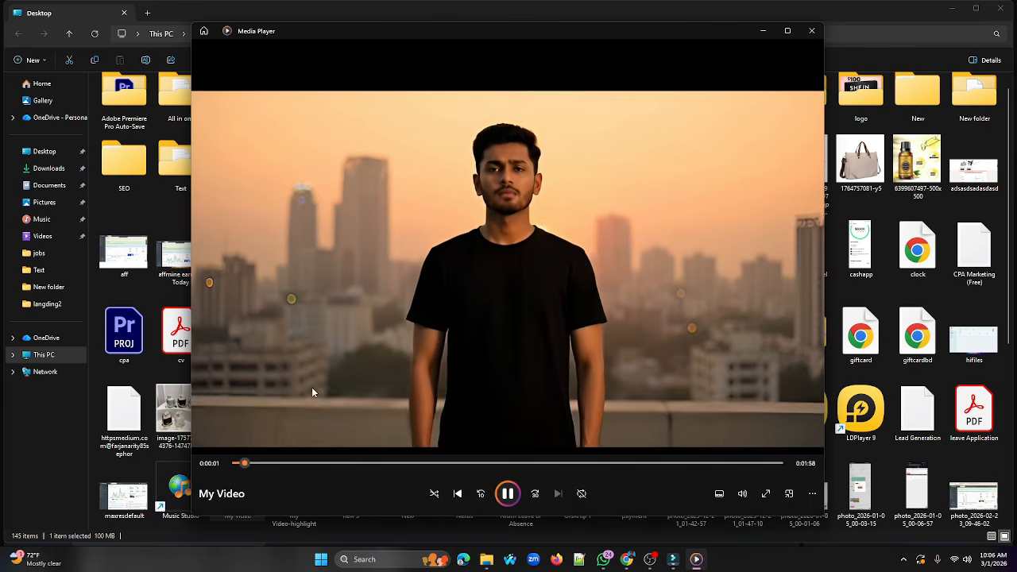
left_click(379, 463)
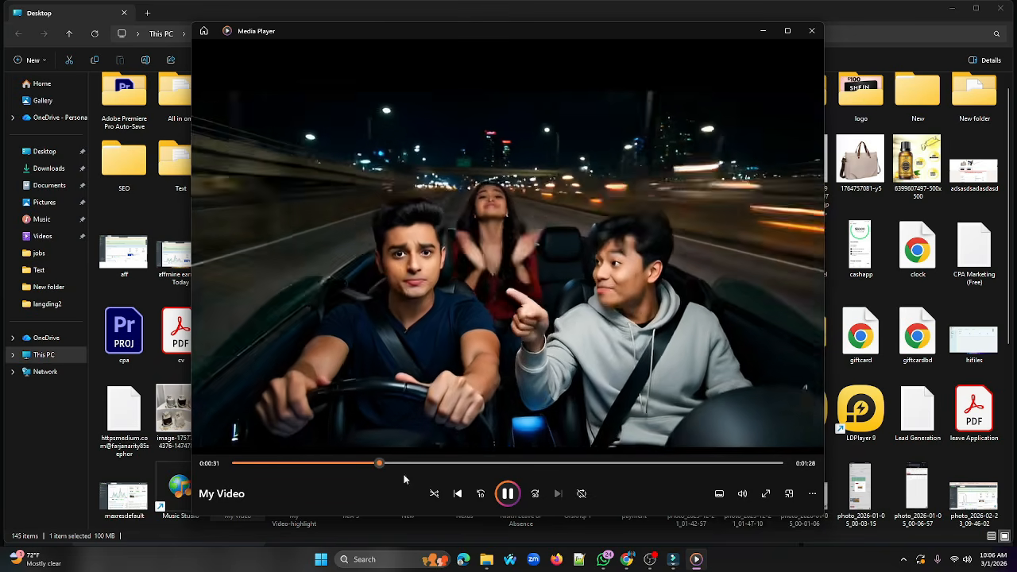
left_click(483, 463)
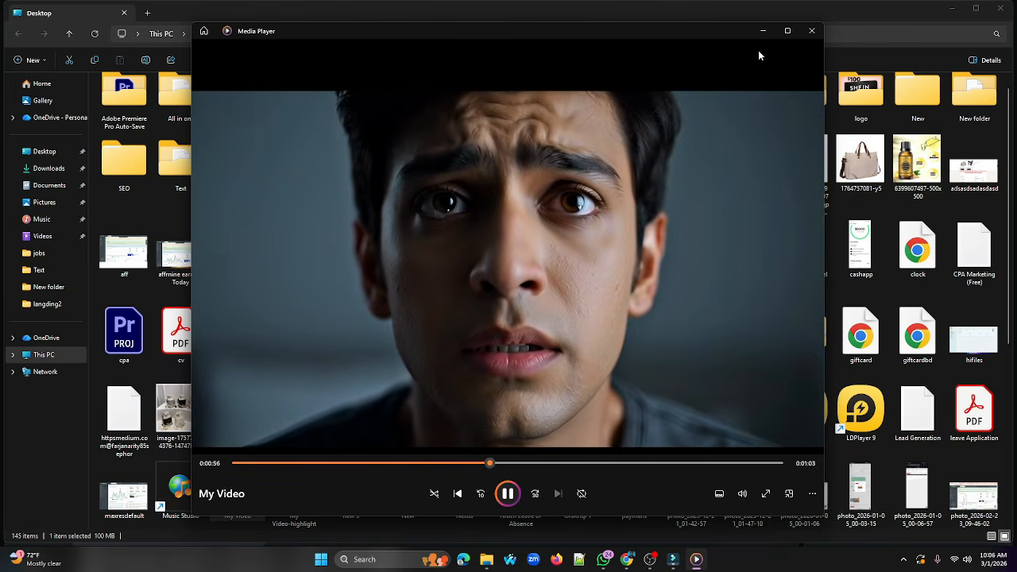
left_click(811, 30)
left_click(951, 11)
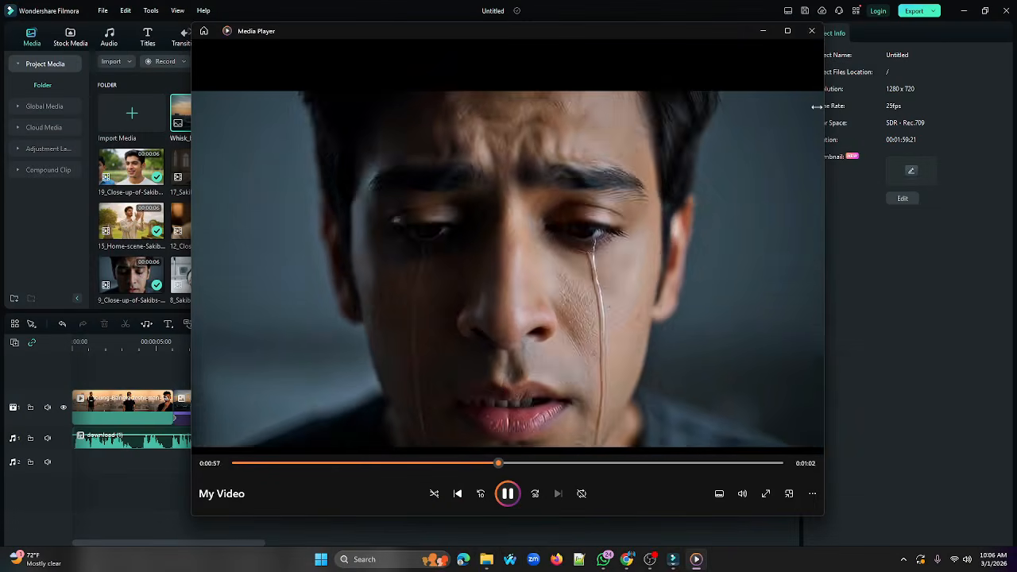
left_click(811, 32)
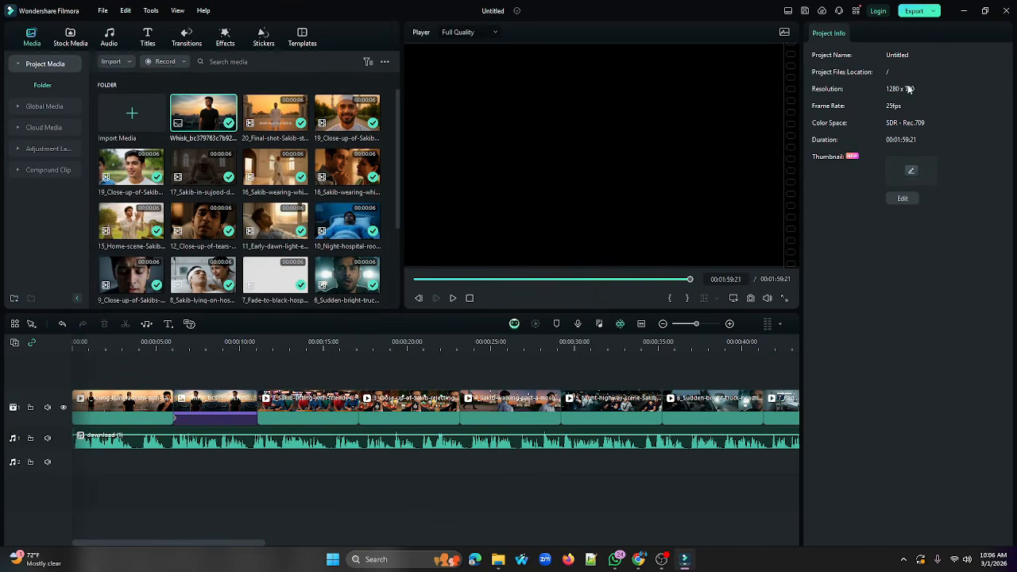
left_click(963, 11)
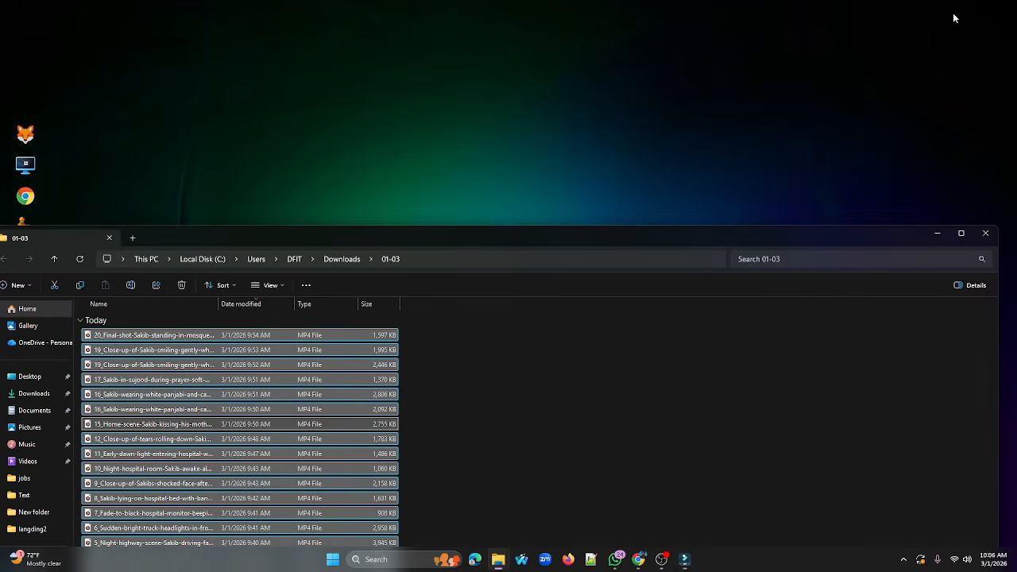
left_click(984, 233)
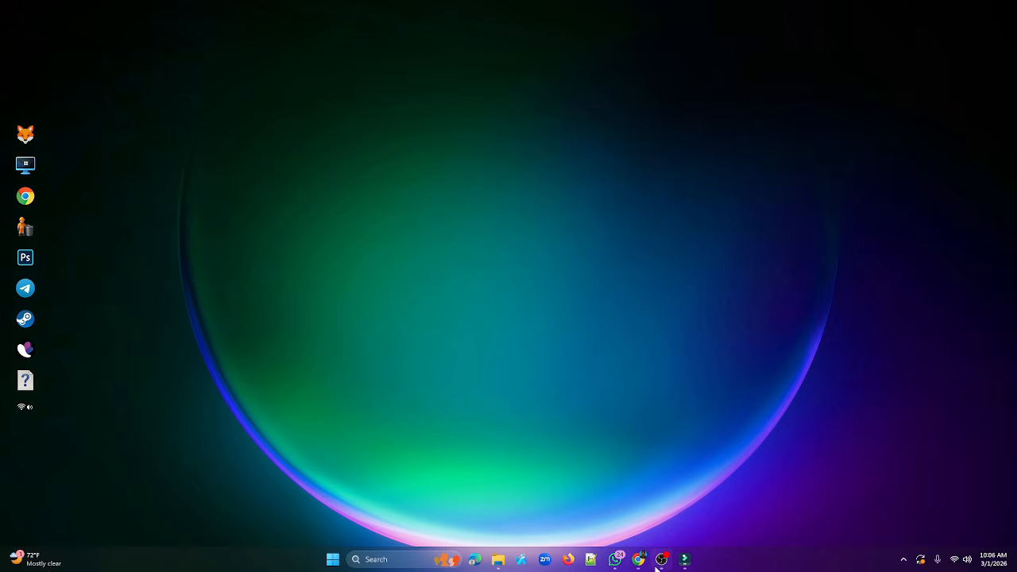
- Switch to the ChatGPT conversation in Chrome and request two 6-second cinematic scene prompts for a sleeping woman and flute-playing mouse story
left_click(639, 560)
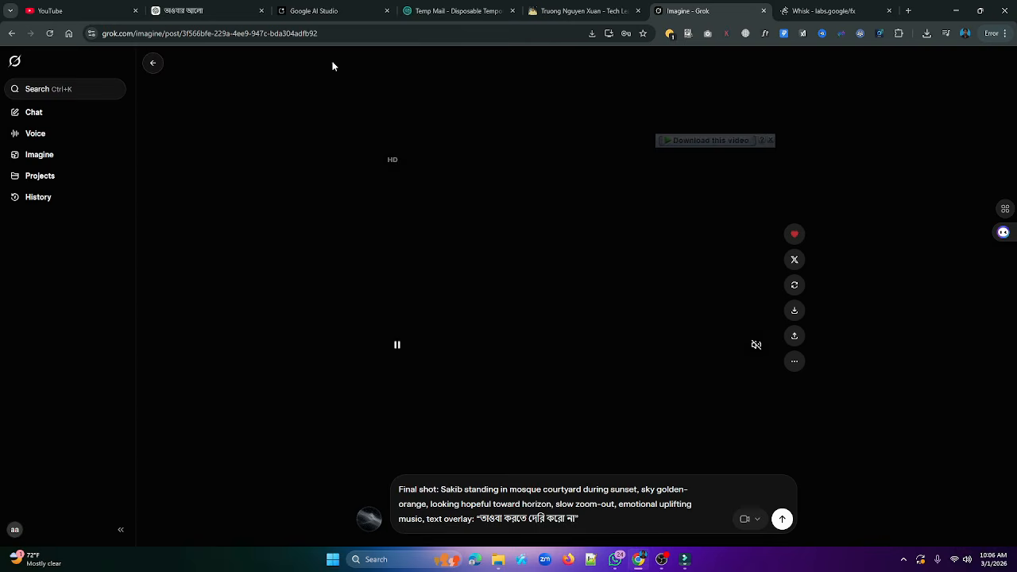
left_click(312, 10)
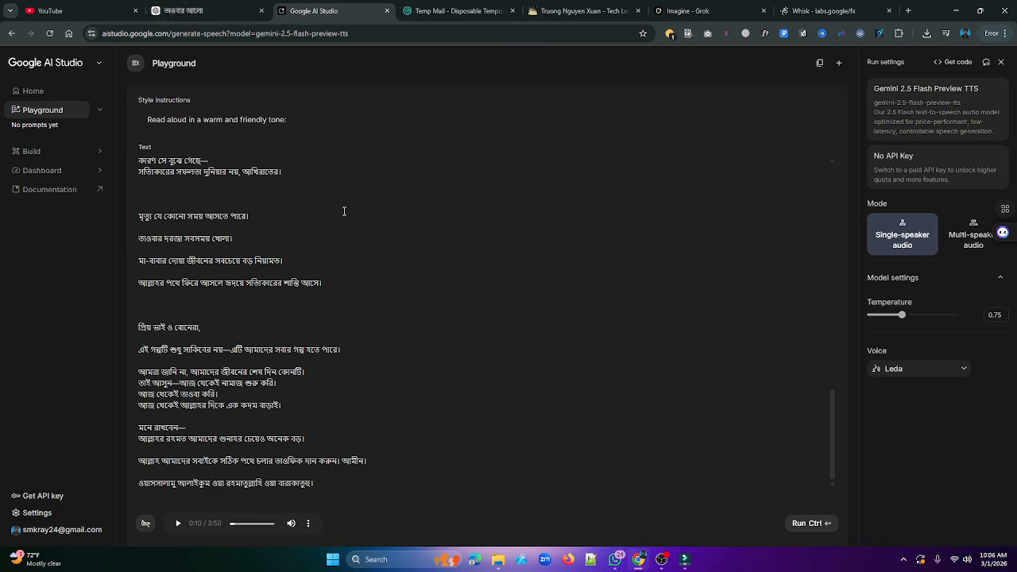
left_click(209, 5)
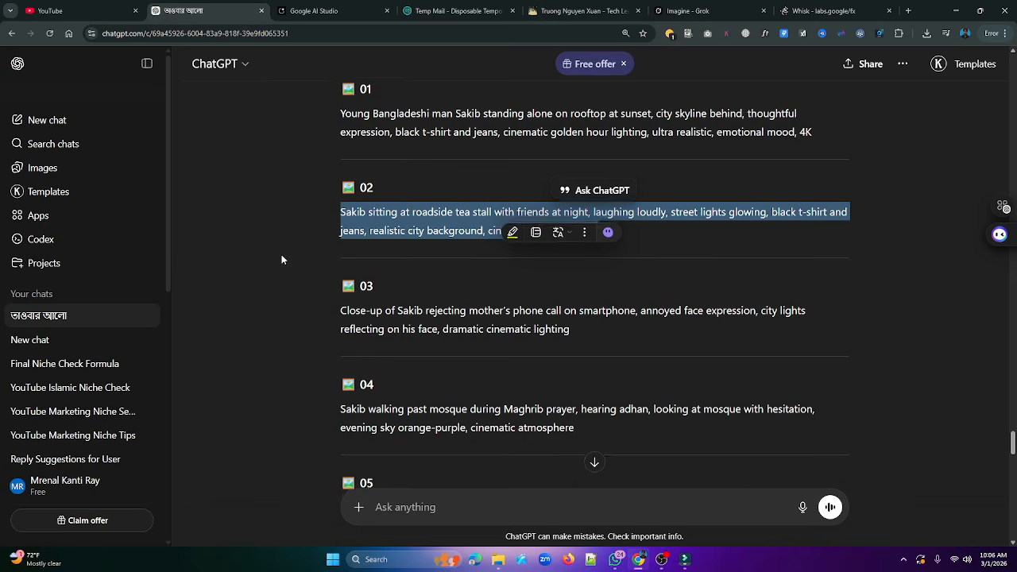
scroll(280, 262, "down", 15)
scroll(280, 270, "down", 6)
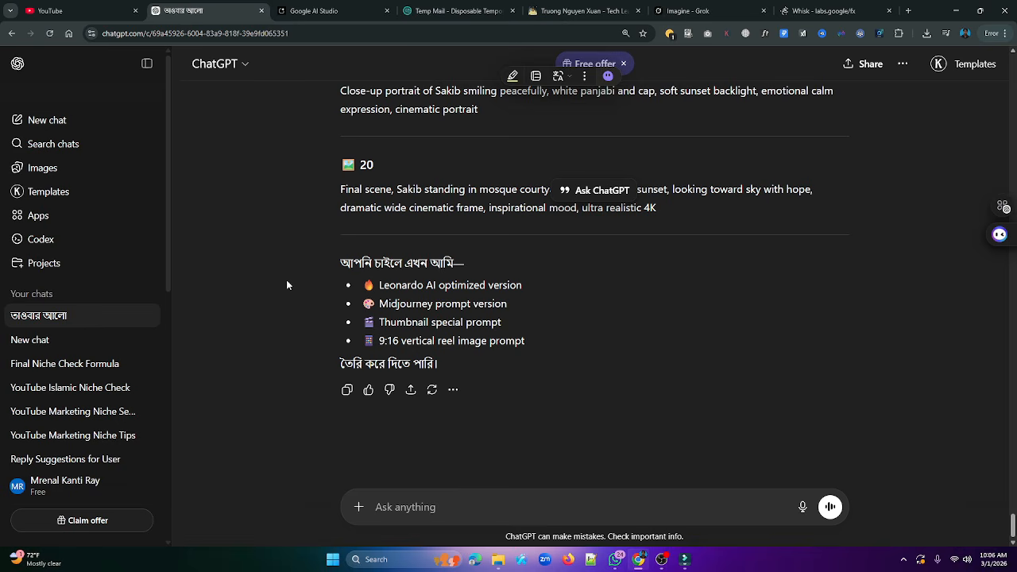
left_click(421, 502)
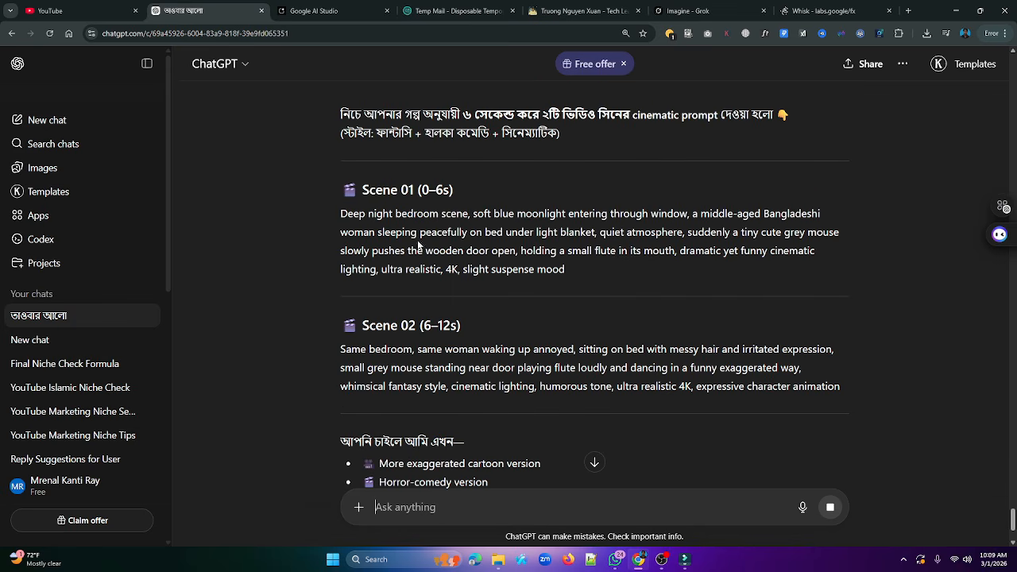
- Copy both mouse-story scene prompts from ChatGPT and paste them into the Text to Video prompts of Grok Automation on the Grok page
left_click_drag(340, 213, 838, 385)
right_click(497, 232)
key("Escape")
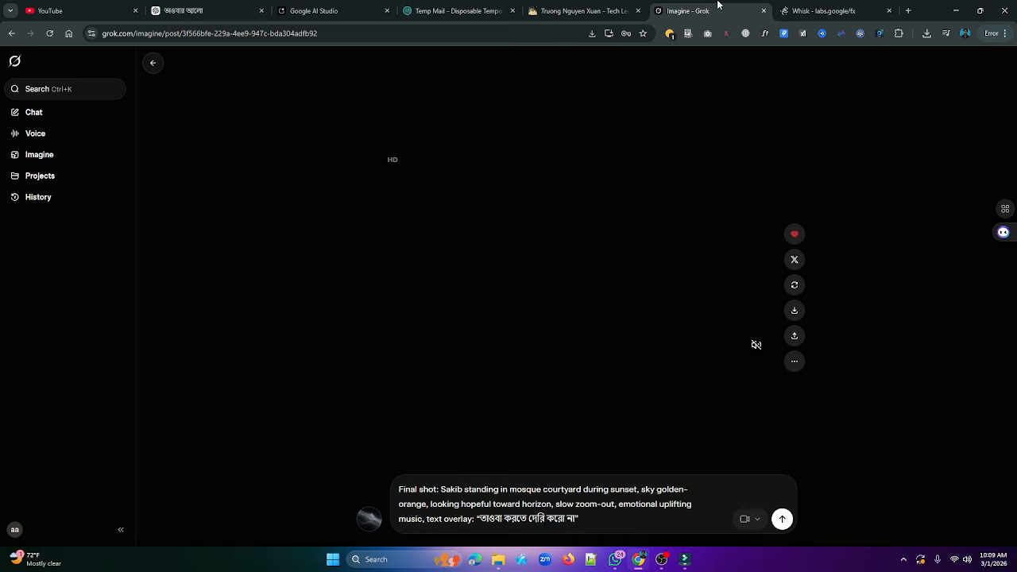
left_click(690, 11)
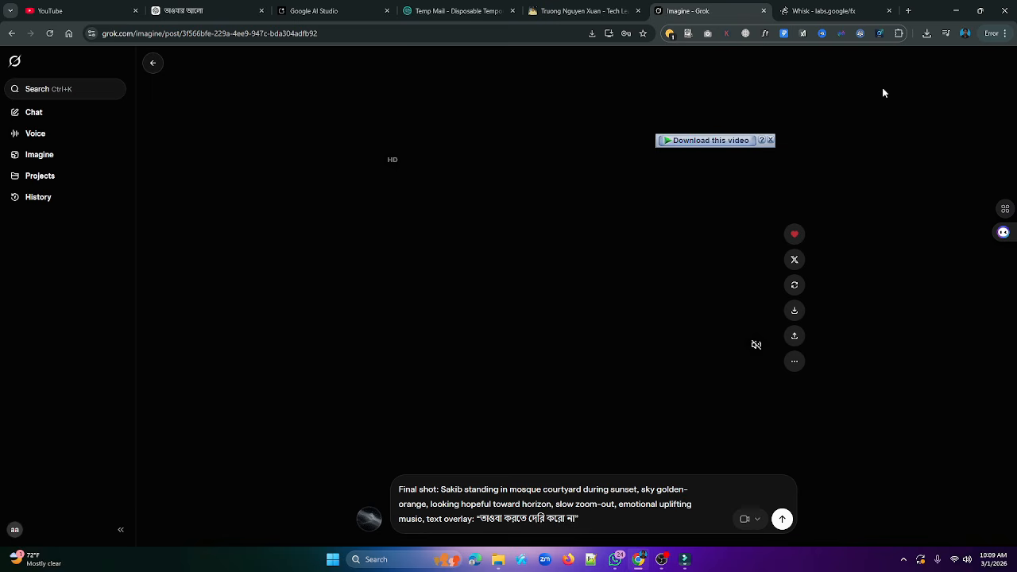
left_click(880, 34)
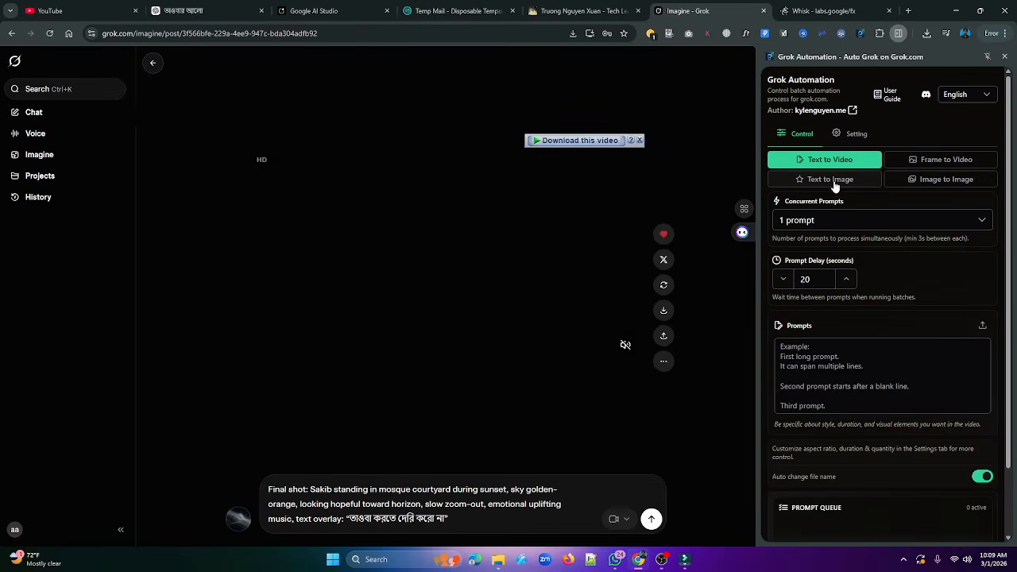
left_click(803, 358)
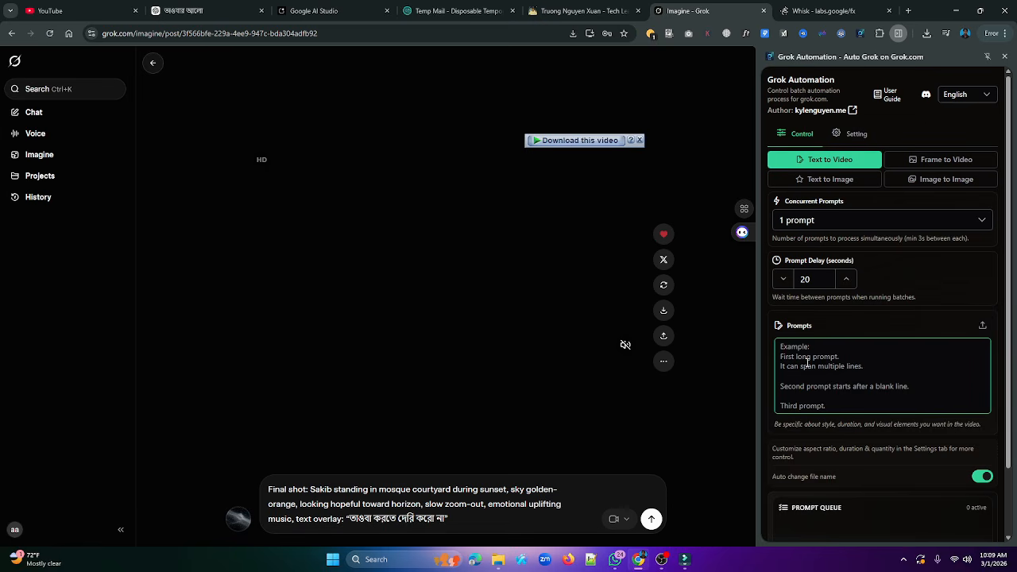
key("ctrl+v")
scroll(810, 373, "down", 5)
scroll(821, 375, "up", 1)
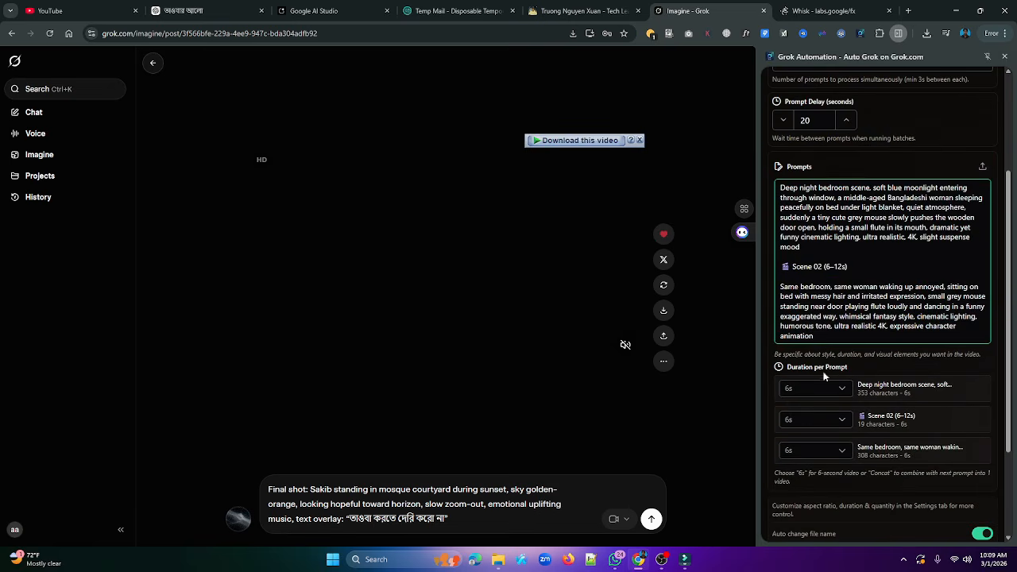
- Remove the "Scene 02 (6–12s)" heading from the pasted prompts and start generating the two 6-second videos
left_click_drag(859, 266, 779, 265)
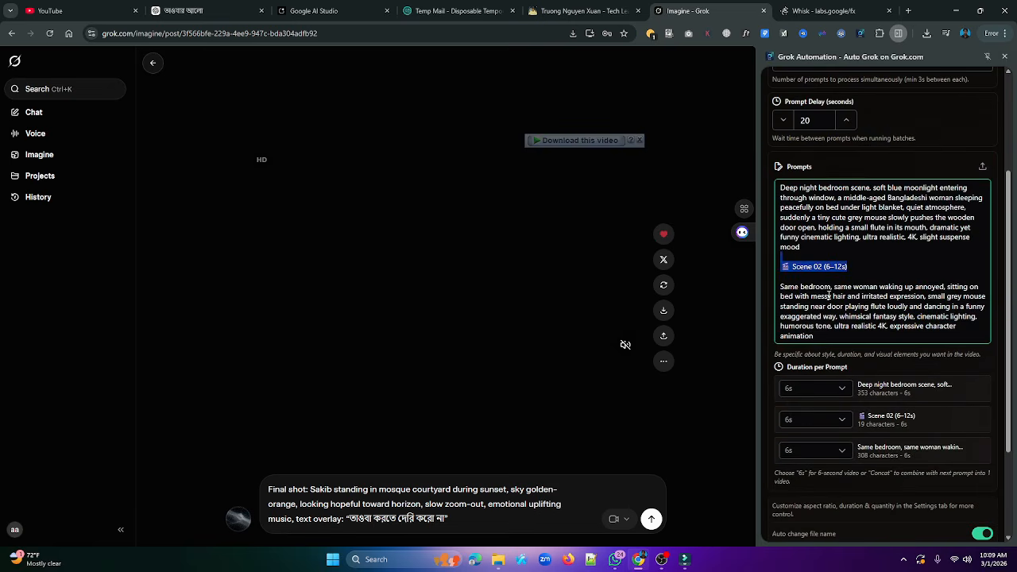
key("BackSpace")
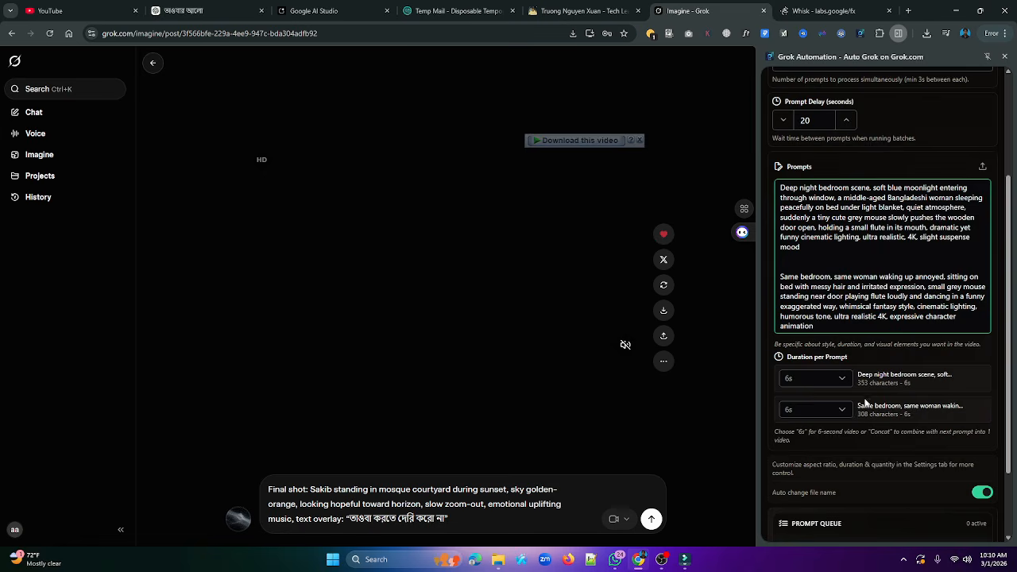
scroll(912, 405, "down", 2)
left_click(938, 529)
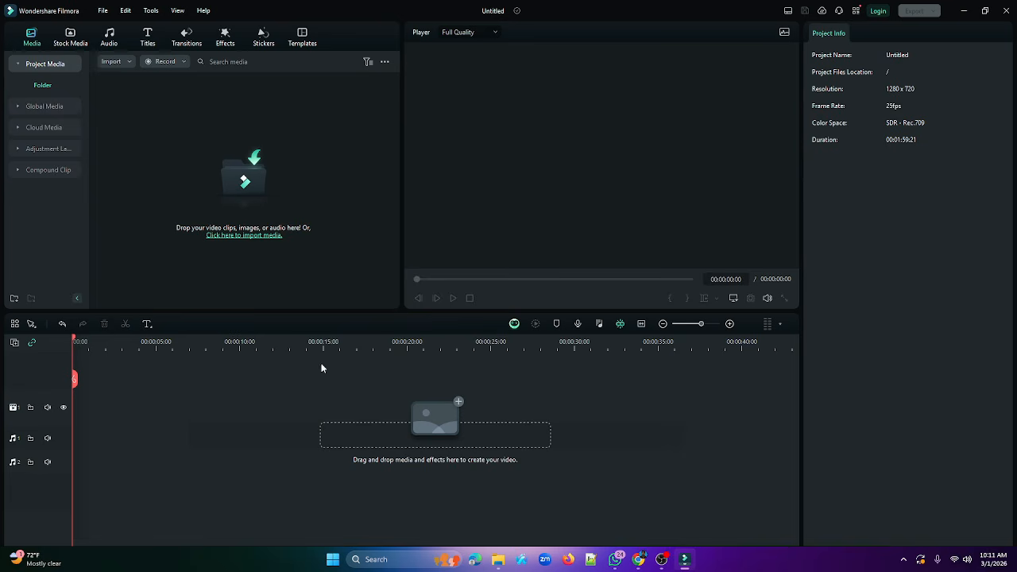
- In an empty Filmora project, import the new 1_Deep-night-bedroom and 2_Same-bedroom clips from the 01-03 folder in Downloads
left_click(256, 242)
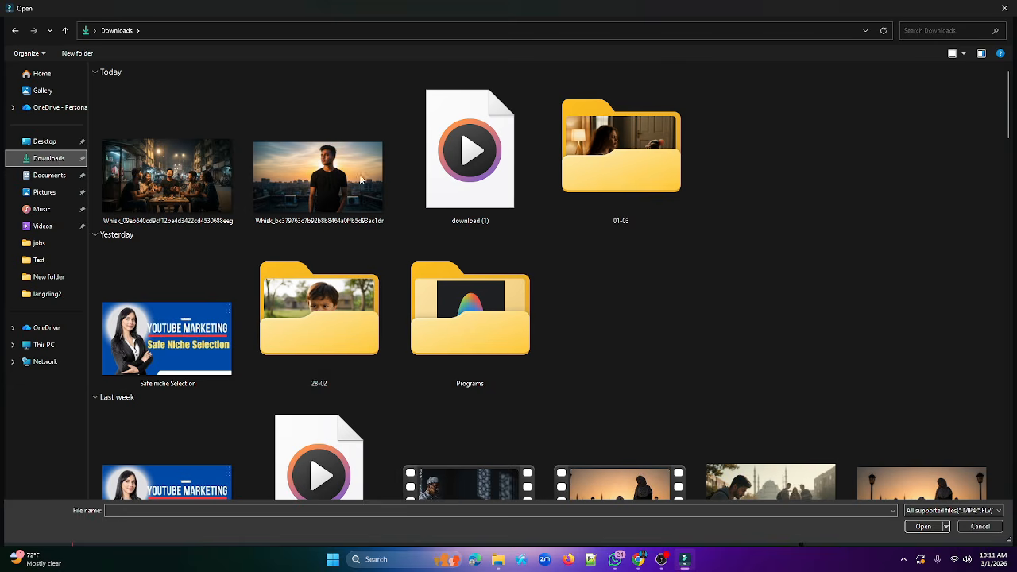
double_click(648, 155)
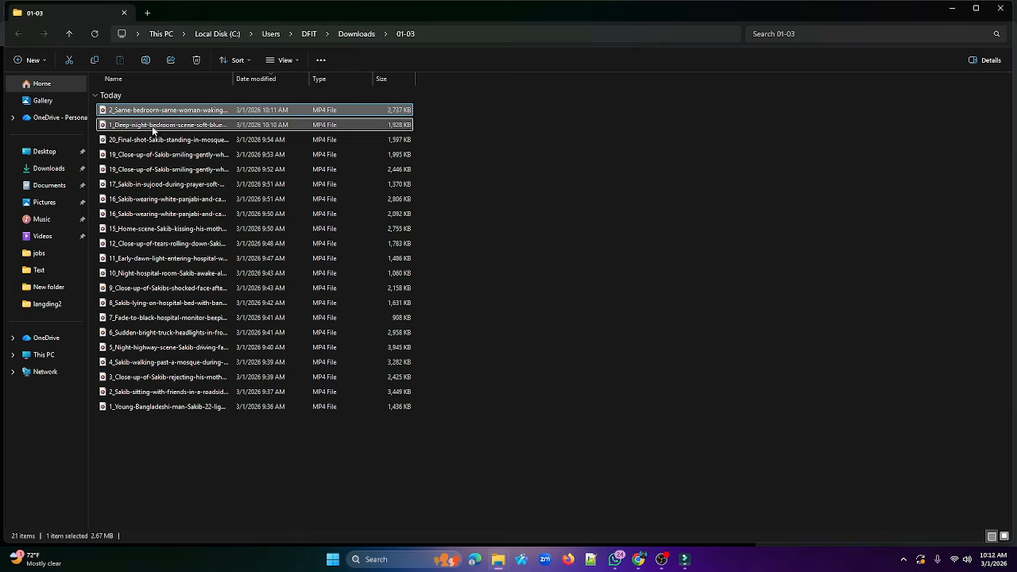
left_click(154, 125, "shift")
left_click_drag(154, 128, 241, 232)
- Place both bedroom clips at the start of the first video track and play them from the beginning
left_click_drag(291, 126, 75, 436)
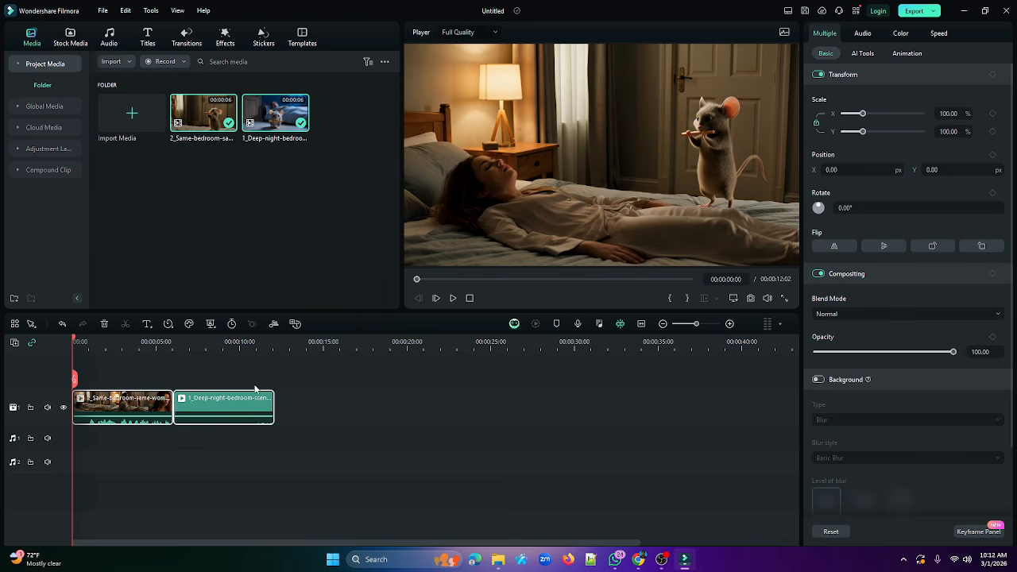
left_click(452, 301)
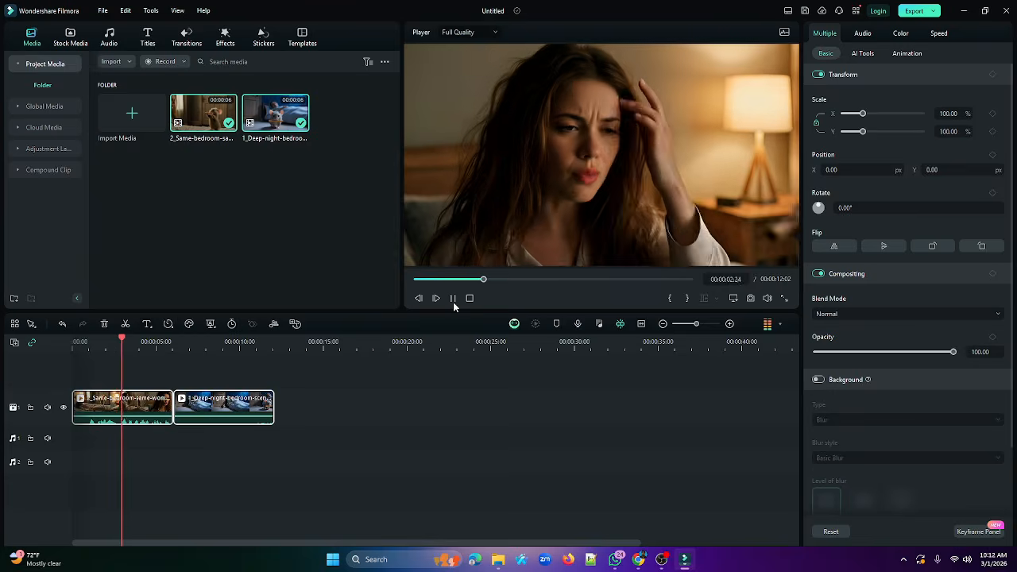
- Replay the 2_Same-bedroom clip on the timeline from near its beginning, pause the preview, and deselect both clips
left_click(452, 299)
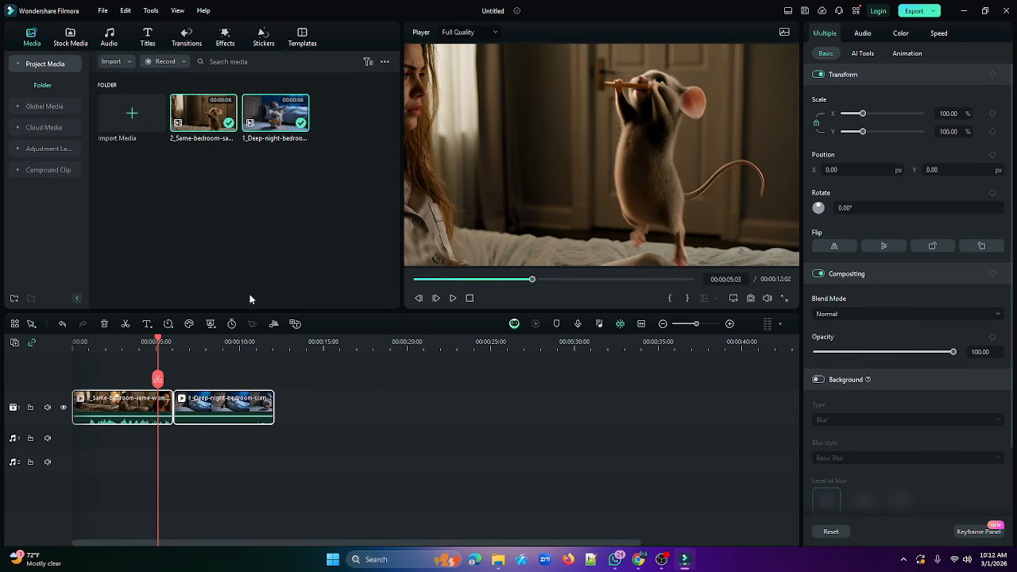
left_click_drag(159, 342, 77, 343)
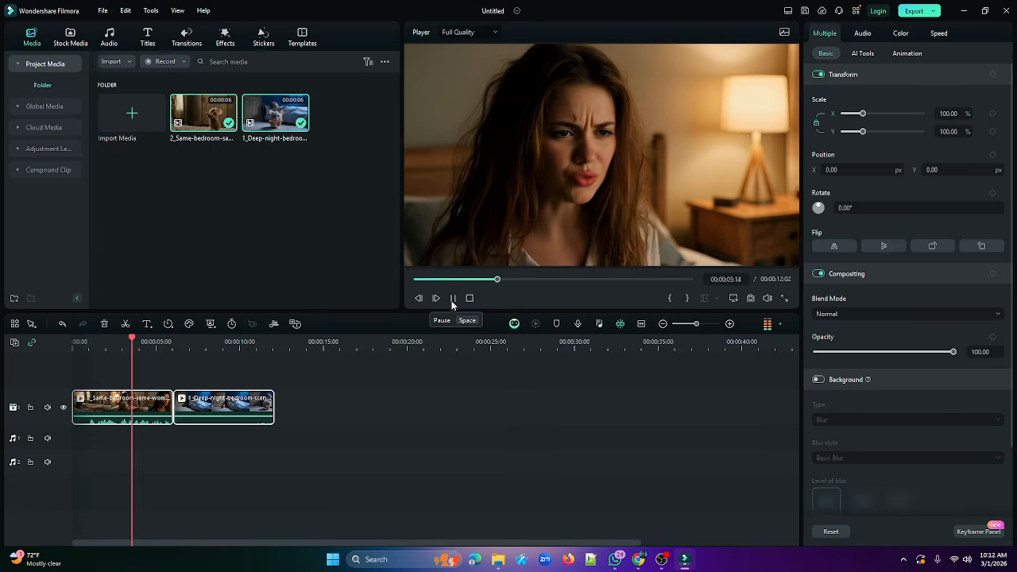
left_click(452, 300)
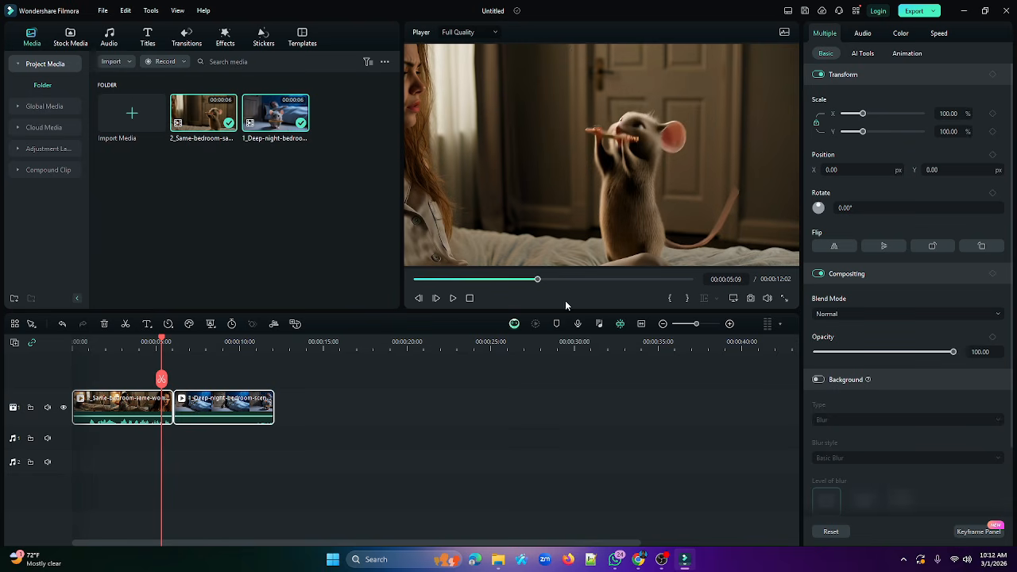
left_click(732, 299)
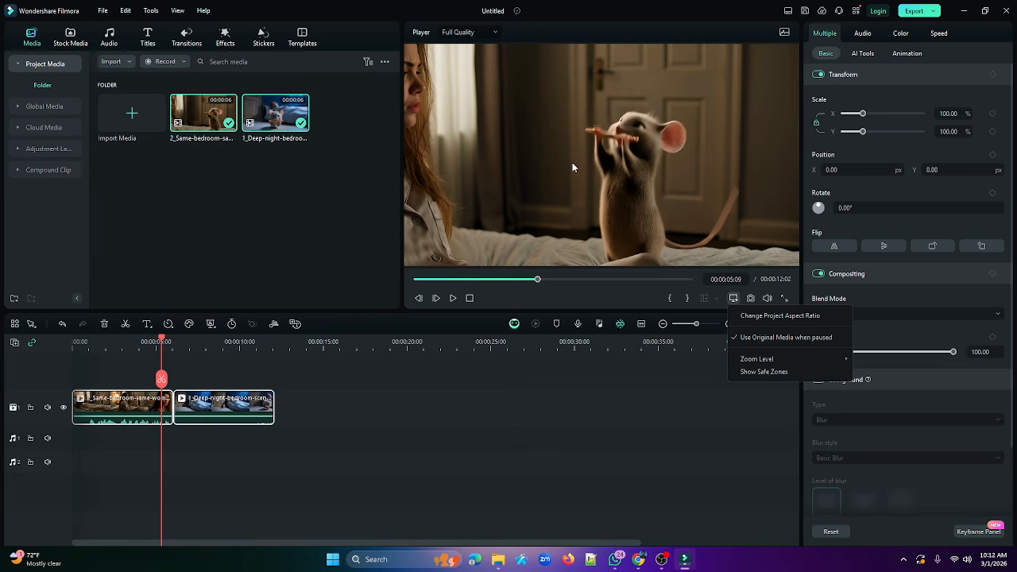
left_click(525, 411)
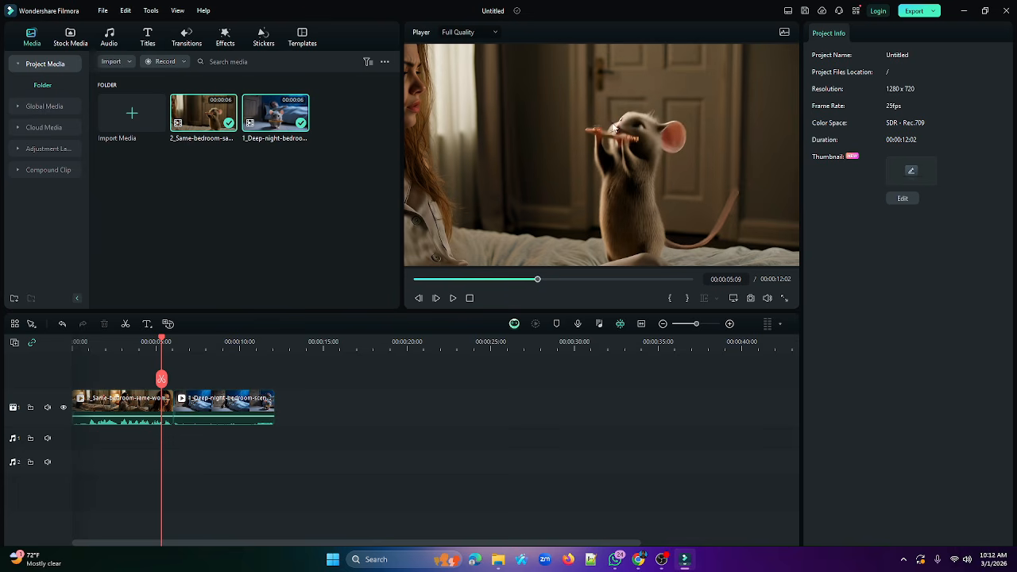
- Switch to the Grok page in Chrome and look over the Grok Automation controls for Text to Video generation
left_click(961, 11)
left_click(1002, 10)
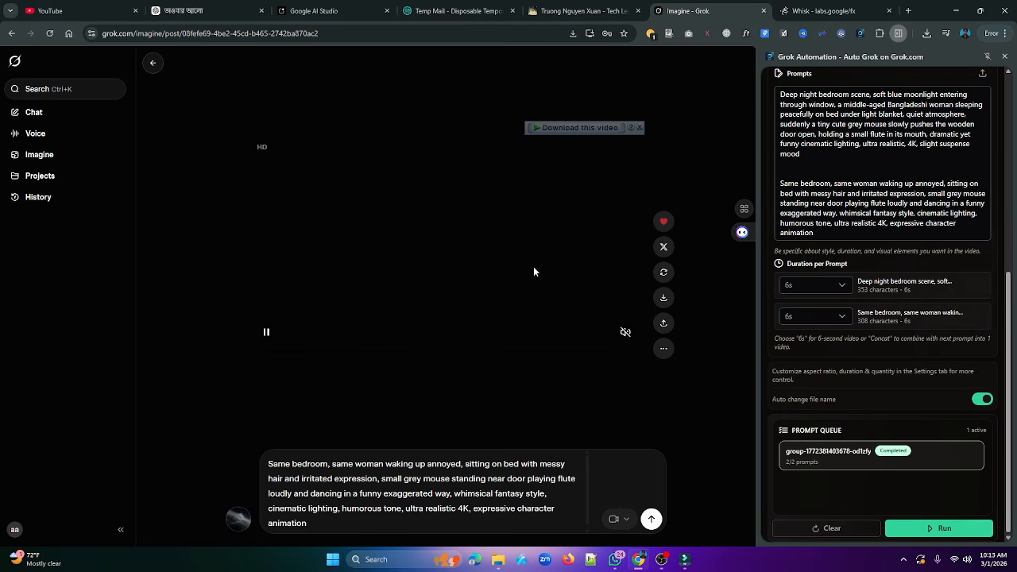
scroll(867, 290, "up", 5)
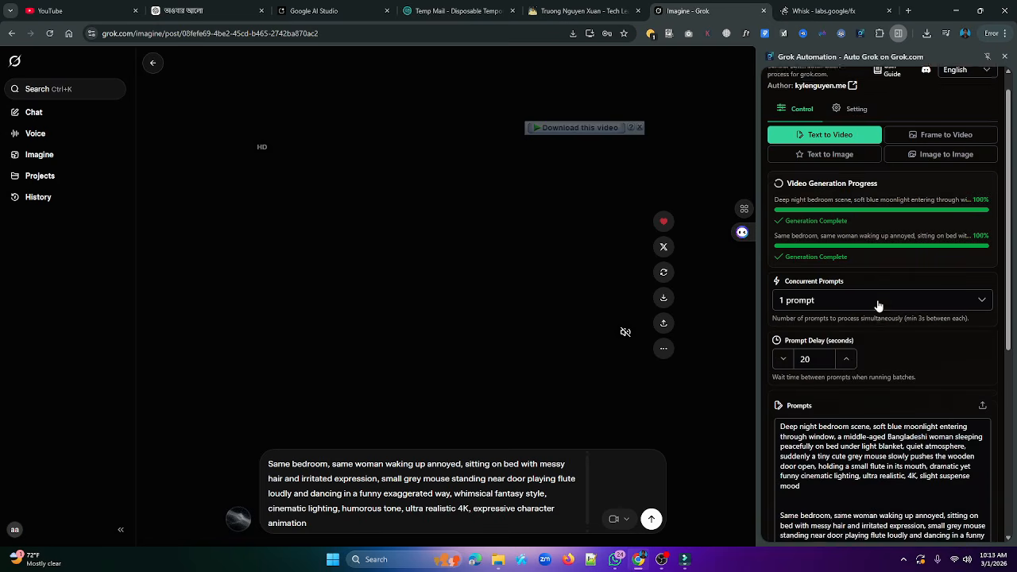